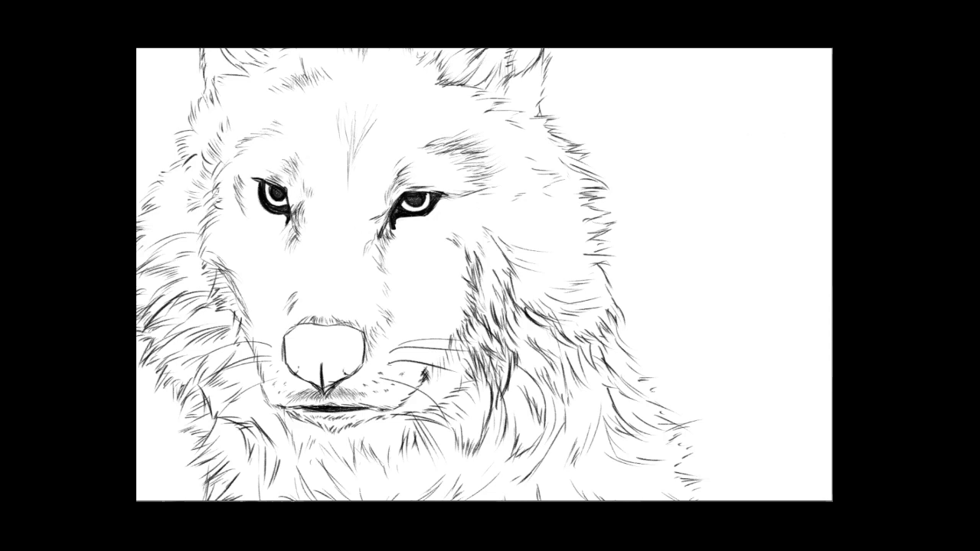
Transform the wolf's right-hand ear in the sketch, shifting it slightly outward from the head.
key(ctrl+minus)
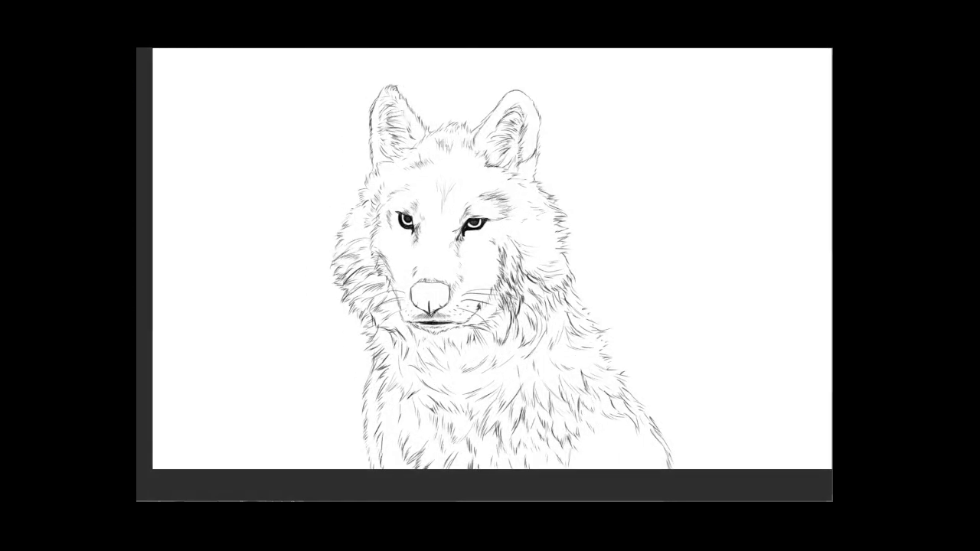
key(ctrl+t)
drag(521, 126, 532, 130)
key(Return)
key(ctrl+plus)
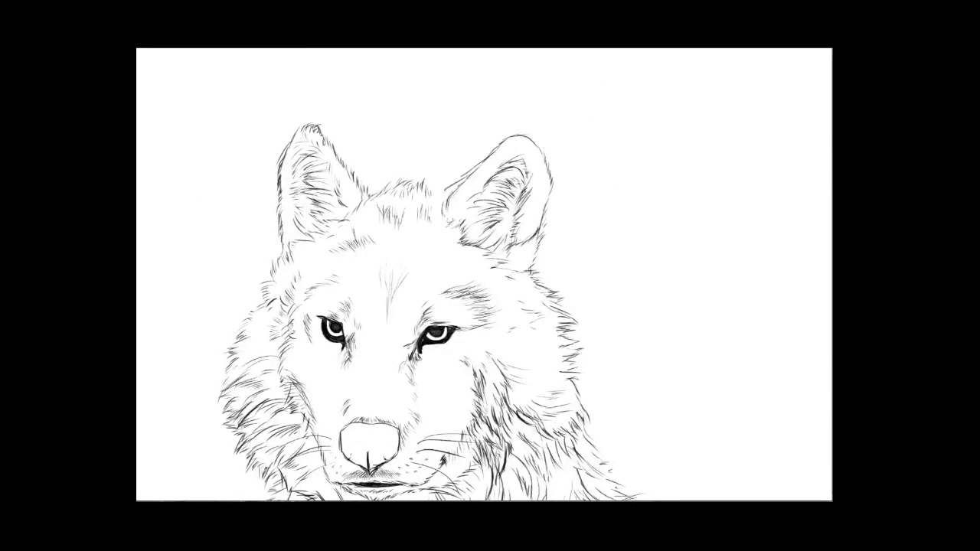
Lasso the mouth area beneath the nose on Layer 1, rotate it slightly clockwise, and clear the selection.
key(ctrl+minus)
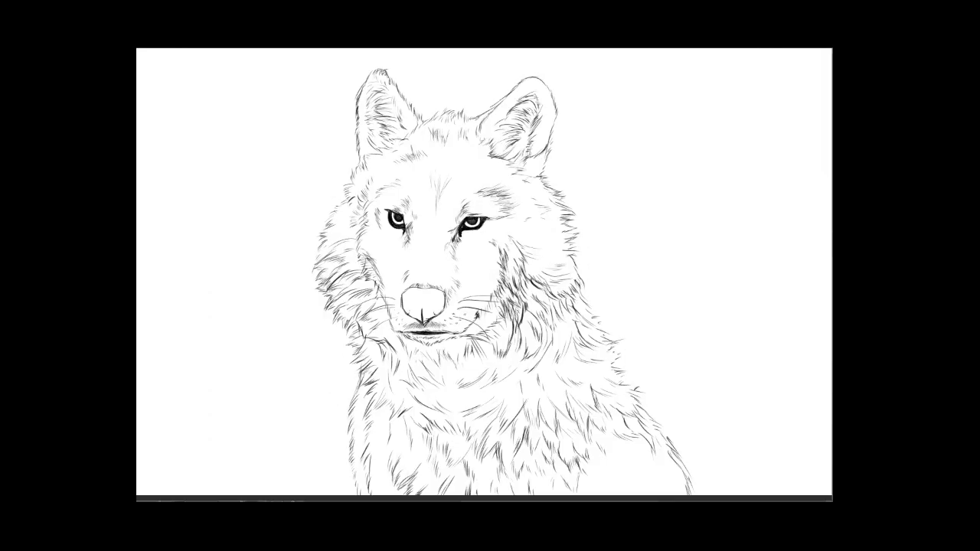
key(Tab)
key(ctrl+plus)
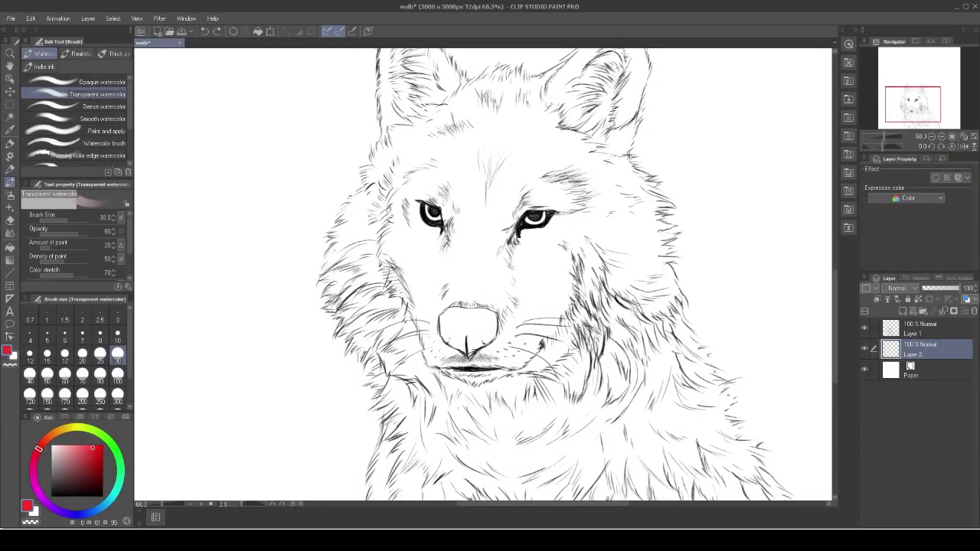
key(ctrl+minus)
key(m)
key(ctrl+plus)
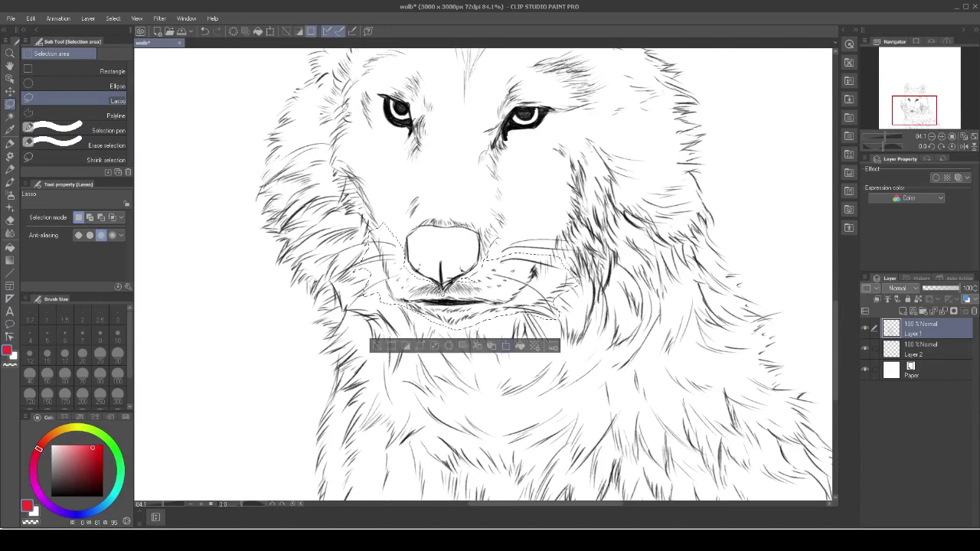
key(ctrl+t)
key(ctrl+minus)
key(ctrl+plus)
key(ctrl+plus)
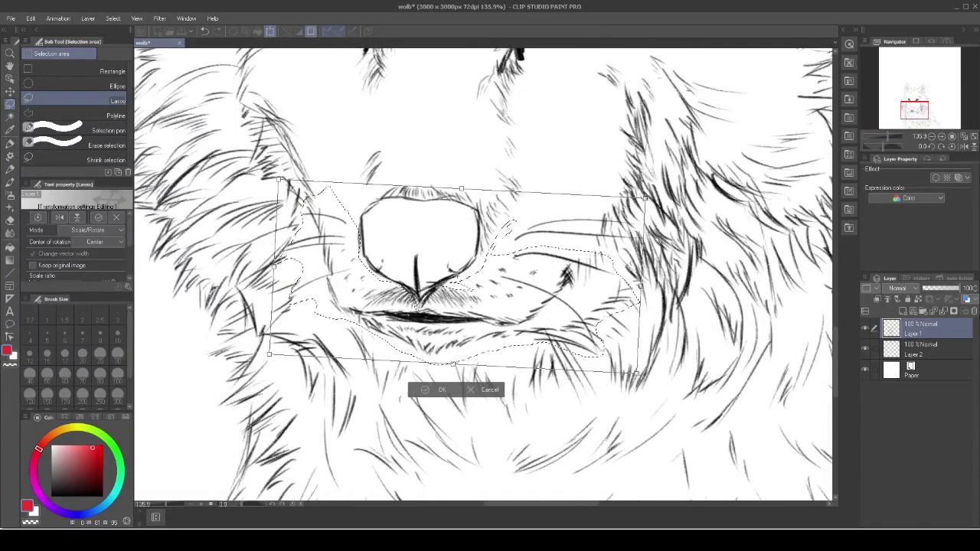
key(Return)
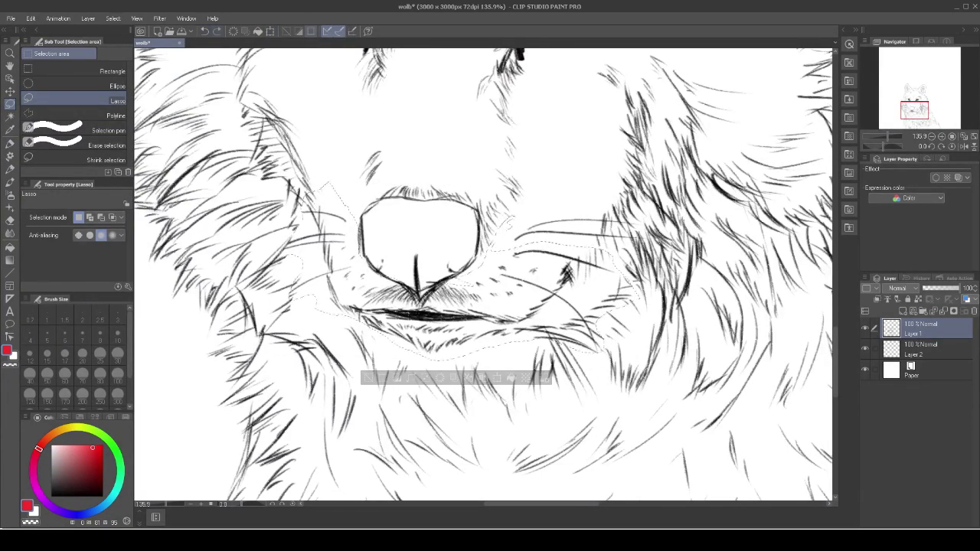
key(ctrl+d)
key(ctrl+plus)
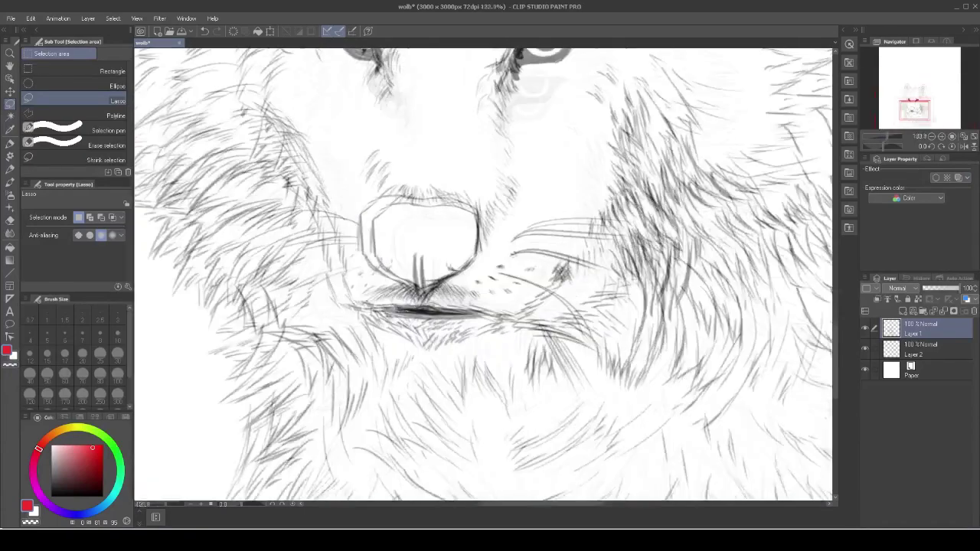
key(e)
key(p)
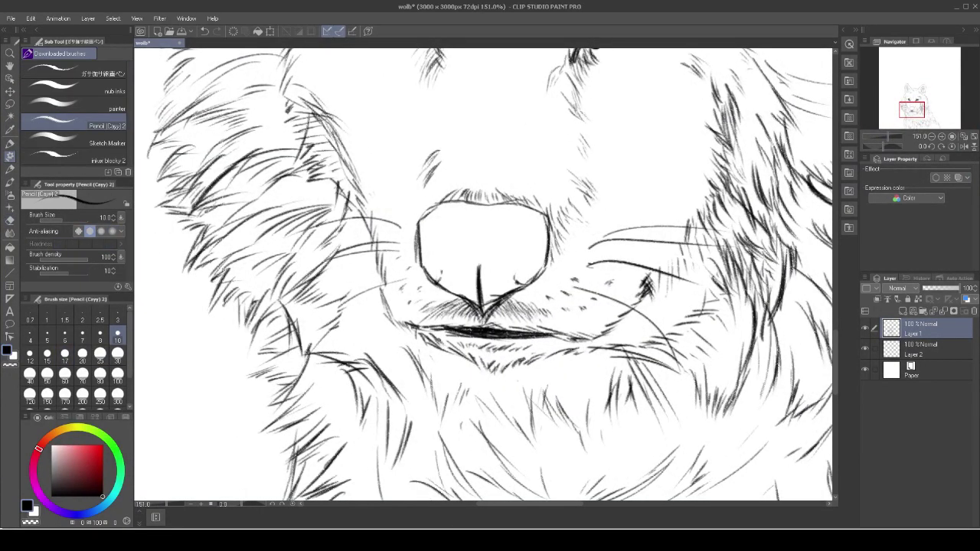
key(ctrl+minus)
click(30, 18)
mouse_move(115, 274)
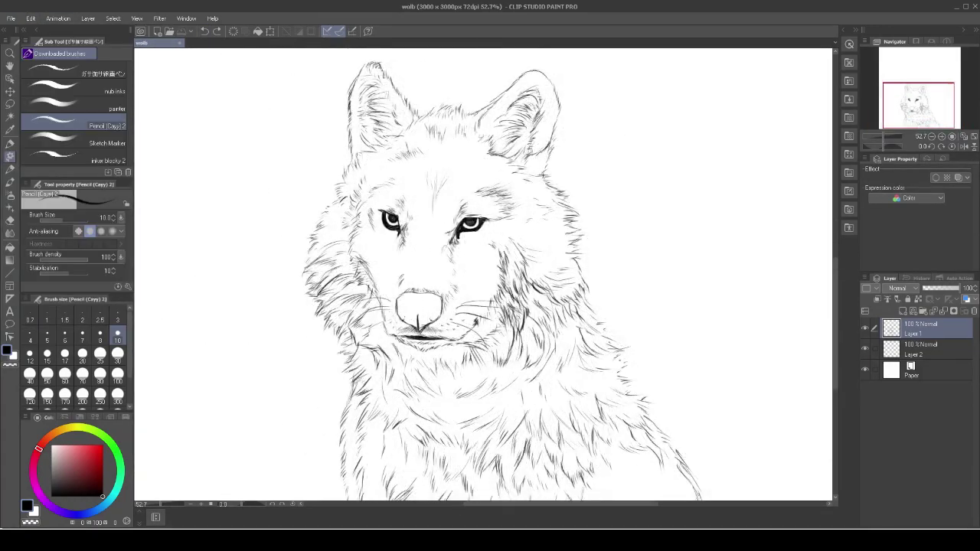
Shade both cheeks on Layer 2 in dark blue-grey with the Transparent watercolor brush at size 100.
click(919, 349)
key(b)
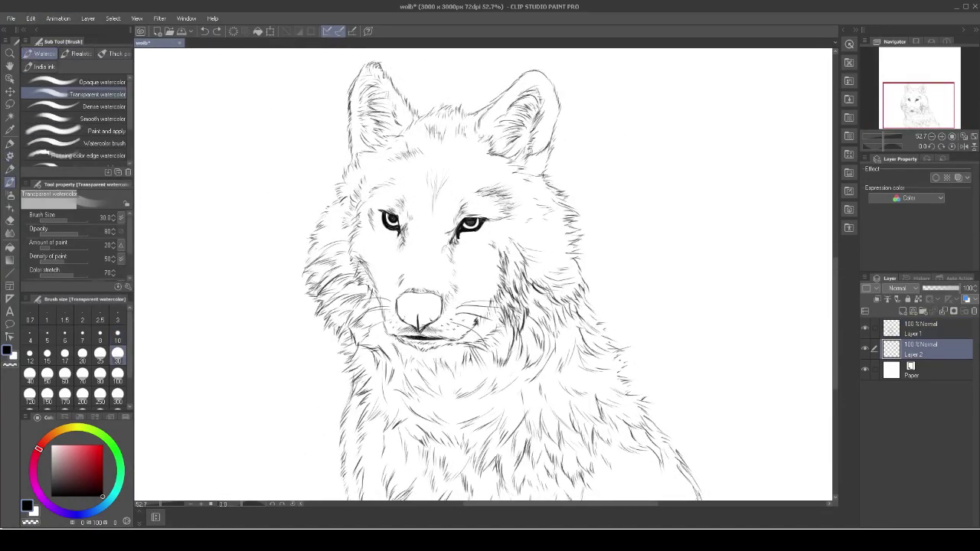
click(50, 481)
drag(528, 249, 497, 329)
drag(337, 268, 383, 345)
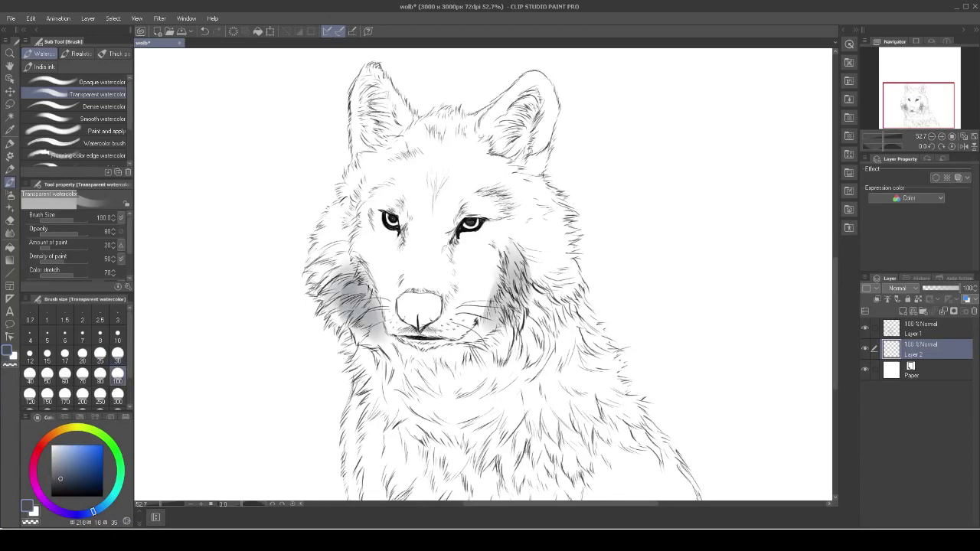
Continue the blue-grey shadow along the jaw, under the chin and down over the throat fur.
mouse_move(334, 311)
mouse_down()
mouse_move(429, 379)
mouse_move(490, 356)
mouse_up()
drag(398, 360, 513, 337)
drag(444, 383, 528, 345)
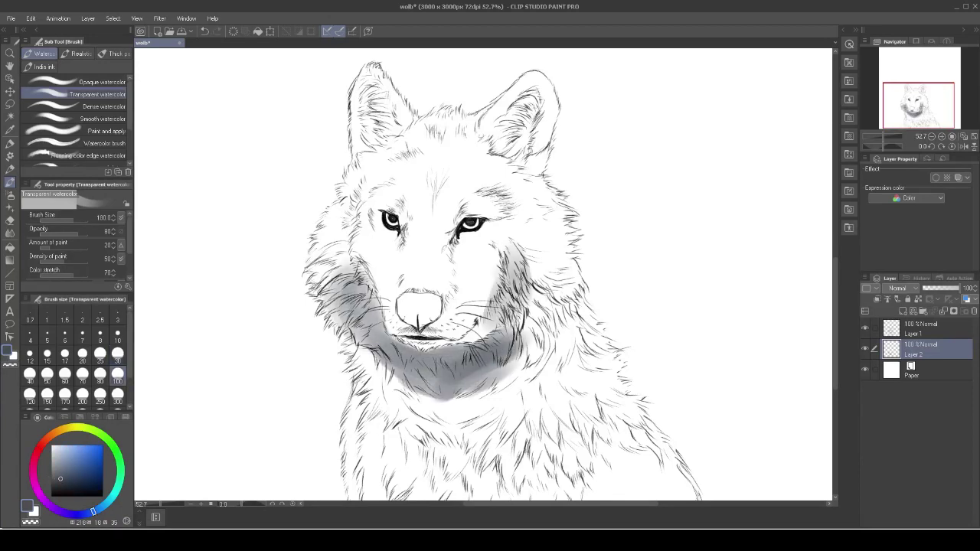
drag(360, 352, 528, 398)
drag(391, 414, 536, 398)
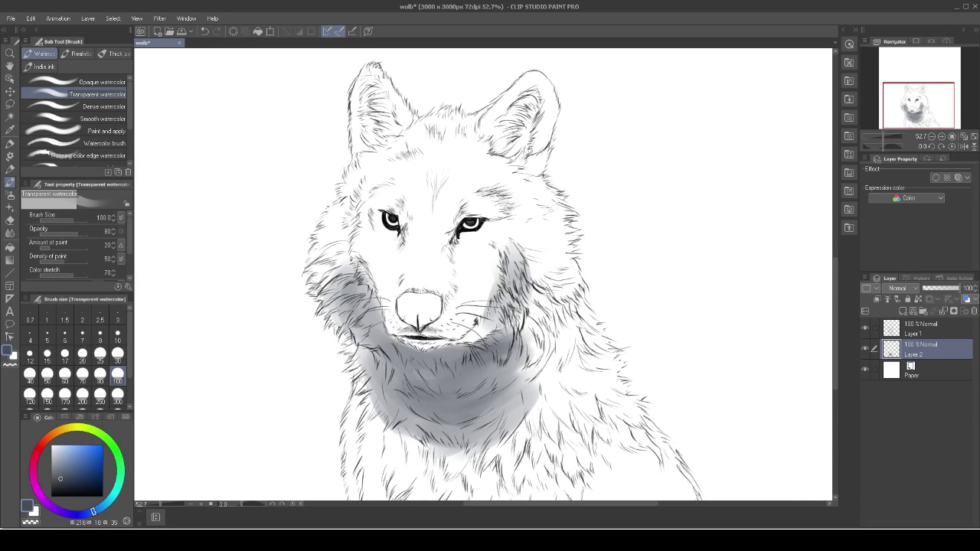
Dab a dark blue-grey swatch on the blank canvas beside the wolf and shade the chest fur at brush size 100.
mouse_move(166, 306)
mouse_down()
mouse_move(192, 282)
mouse_move(187, 303)
mouse_up()
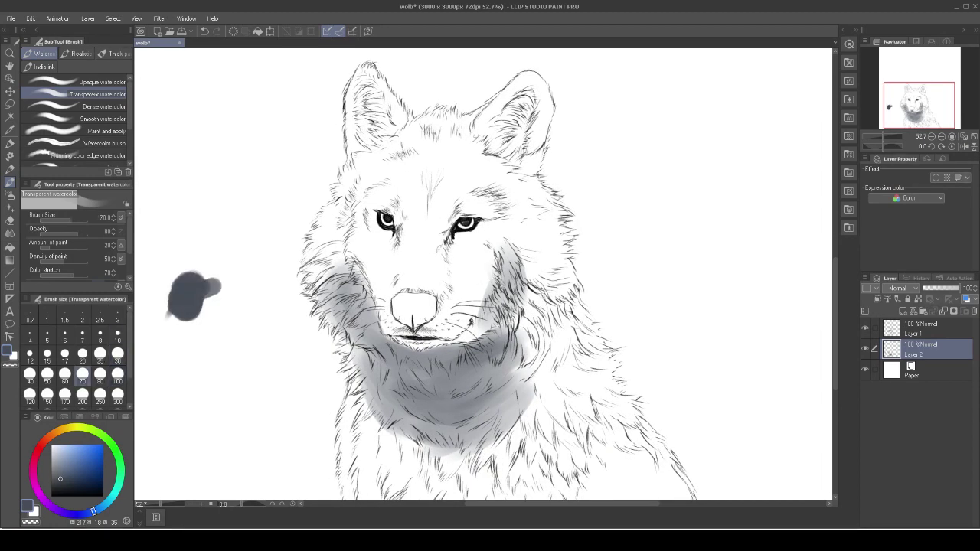
drag(459, 307, 419, 222)
click(117, 374)
mouse_move(325, 322)
mouse_down()
mouse_move(356, 372)
mouse_move(414, 398)
mouse_up()
drag(306, 299, 440, 421)
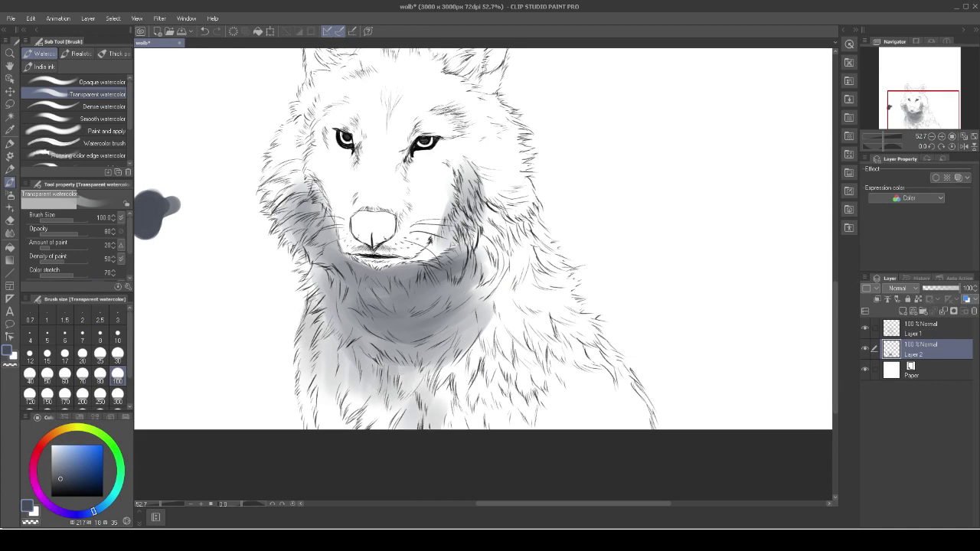
mouse_move(298, 360)
mouse_down()
mouse_move(375, 425)
mouse_move(490, 383)
mouse_up()
Wash light blue-grey over the shoulder, body and lower face with the Transparent watercolor brush at size 300.
click(117, 393)
drag(444, 406, 537, 283)
scroll(460, 306, up, 3)
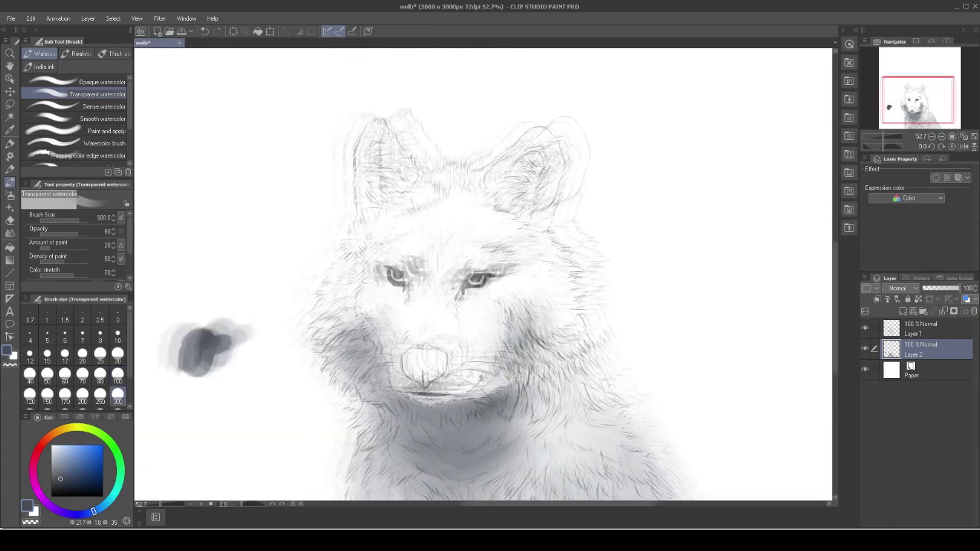
click(118, 374)
mouse_move(253, 307)
mouse_down()
mouse_move(292, 207)
mouse_move(360, 421)
mouse_move(528, 329)
mouse_move(345, 268)
mouse_up()
Try light and medium grey fills on a new layer beneath the wolf shading, and undo them.
key(ctrl+shift+n)
key(g)
click(459, 307)
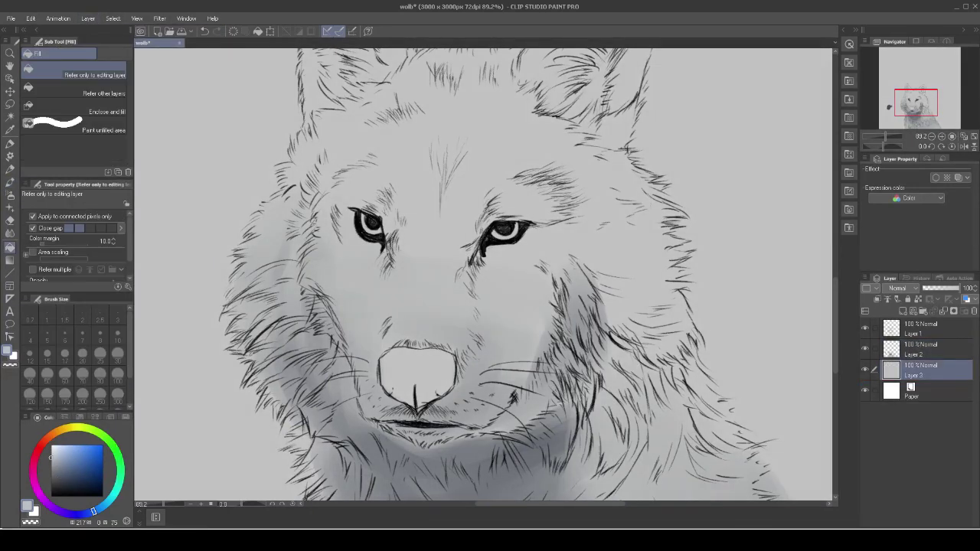
click(460, 306)
click(118, 484)
click(102, 444)
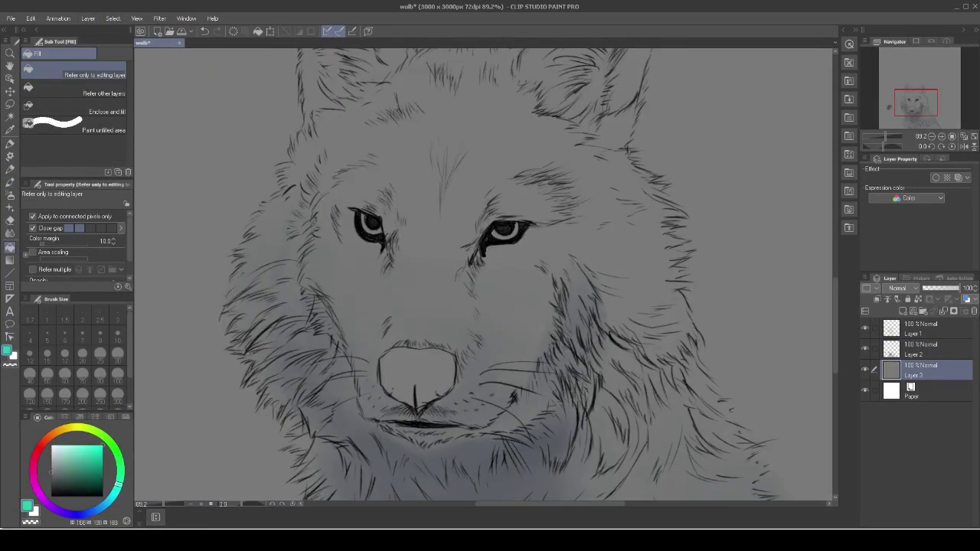
click(460, 306)
key(ctrl+z)
key(ctrl+z)
key(ctrl+z)
key(ctrl+z)
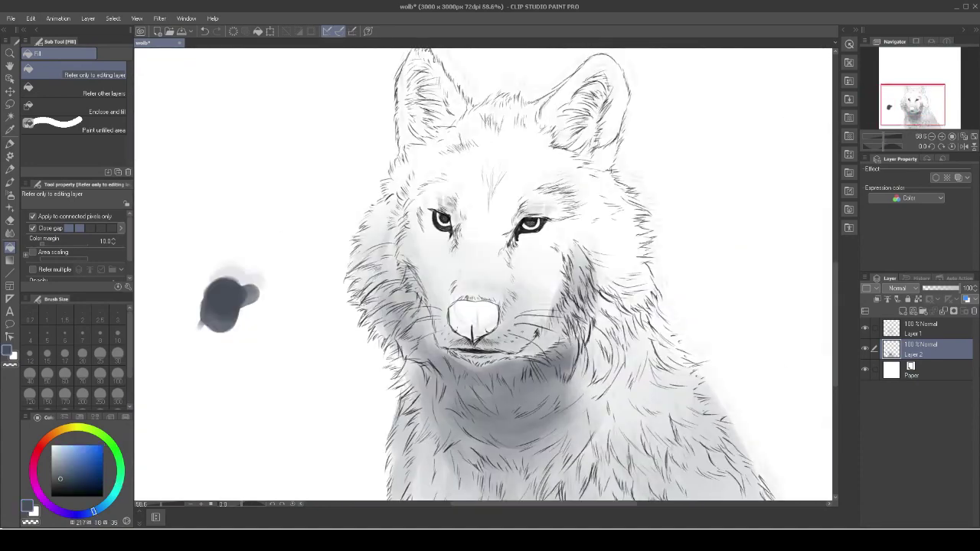
Shade both ears, the top of the head and the right side of the face with Transparent watercolor, starting at size 170.
key(b)
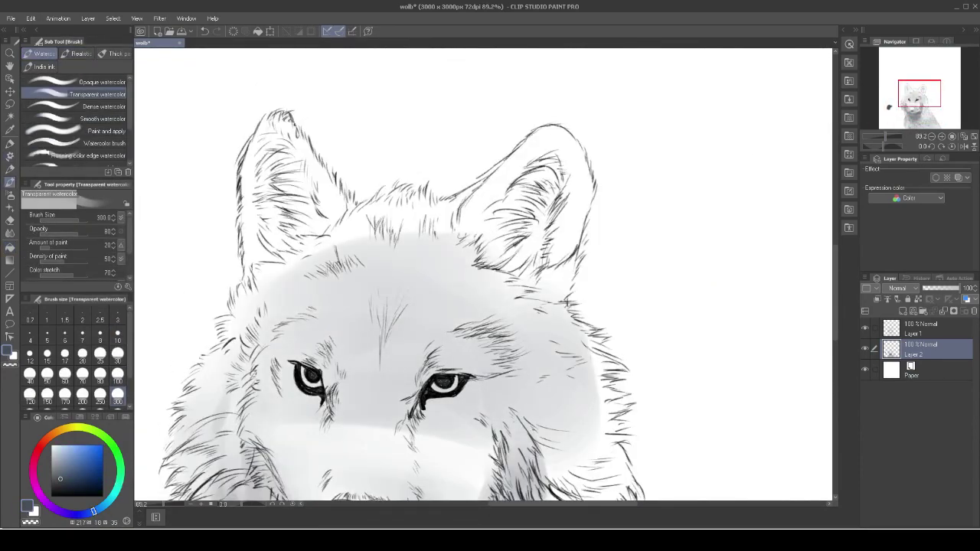
click(64, 396)
drag(229, 337, 306, 161)
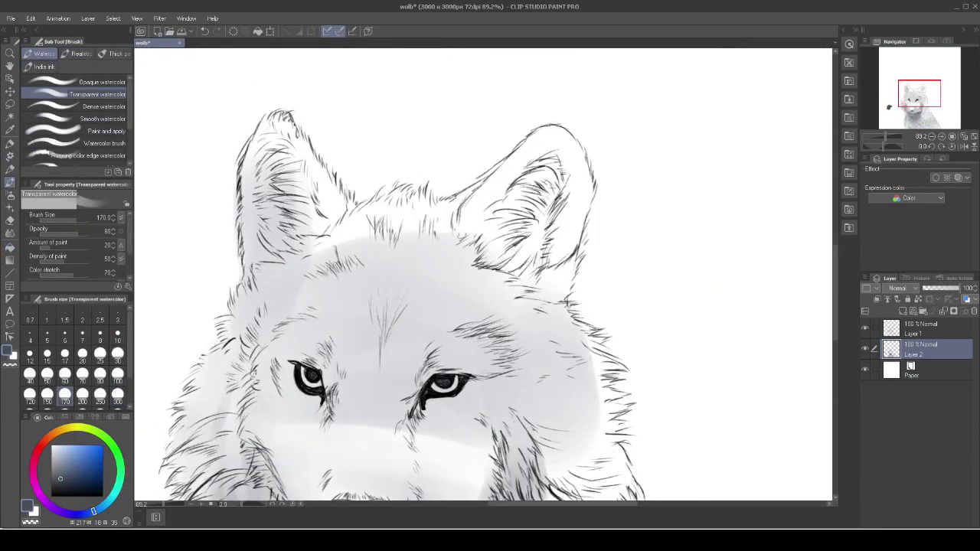
drag(253, 245, 422, 192)
drag(405, 298, 575, 138)
drag(574, 183, 567, 318)
drag(547, 241, 578, 326)
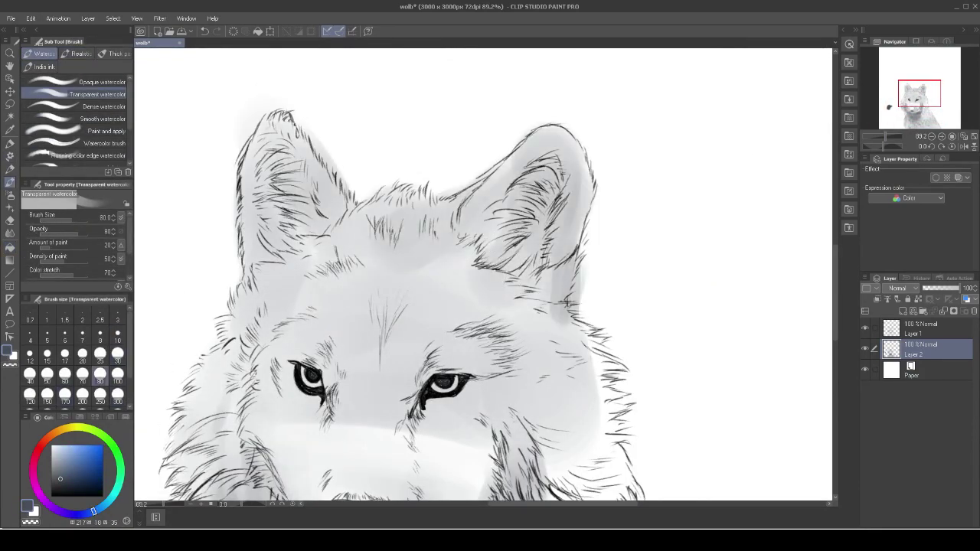
drag(536, 275, 605, 429)
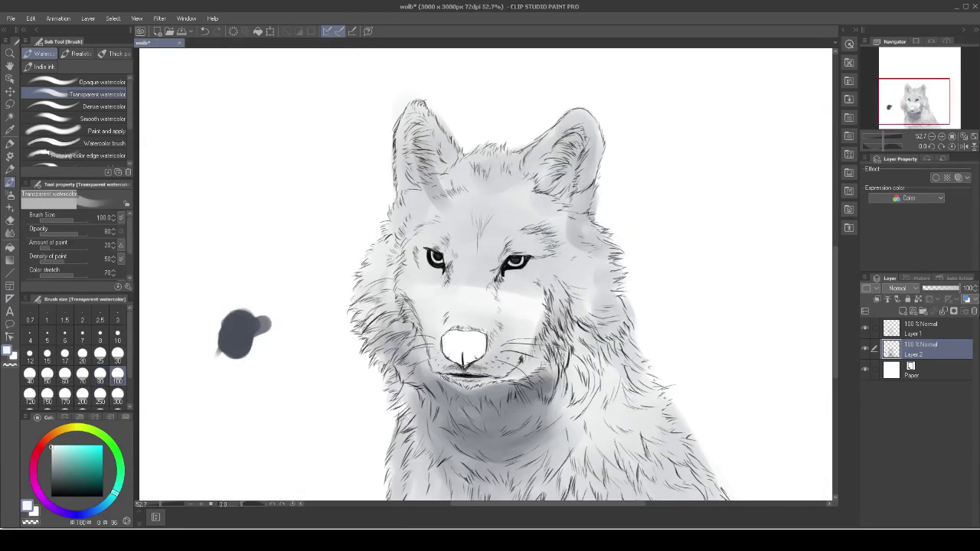
Shade the bridge of the snout in soft grey and brighten it with white at brush size 100.
mouse_move(465, 265)
mouse_down()
mouse_move(466, 305)
mouse_move(509, 318)
mouse_up()
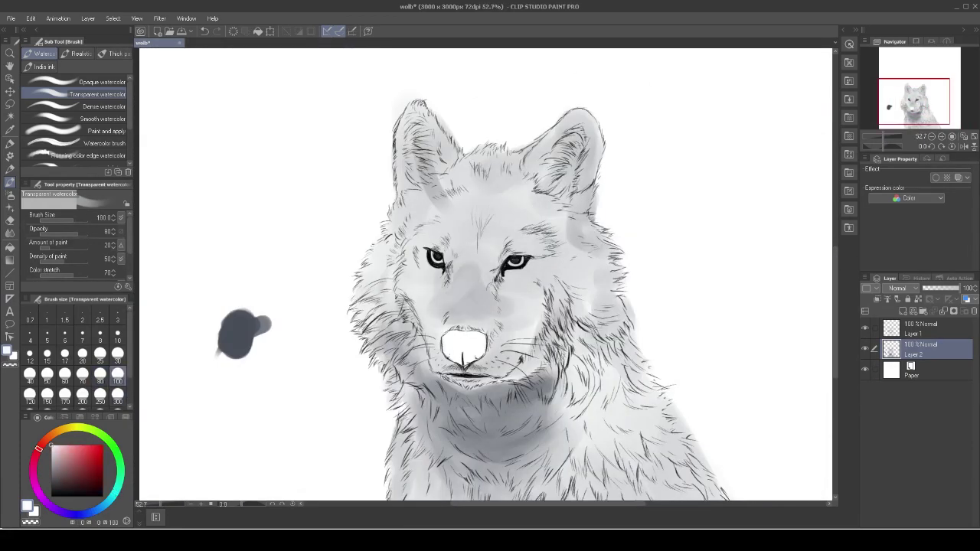
drag(440, 283, 475, 328)
drag(506, 268, 463, 337)
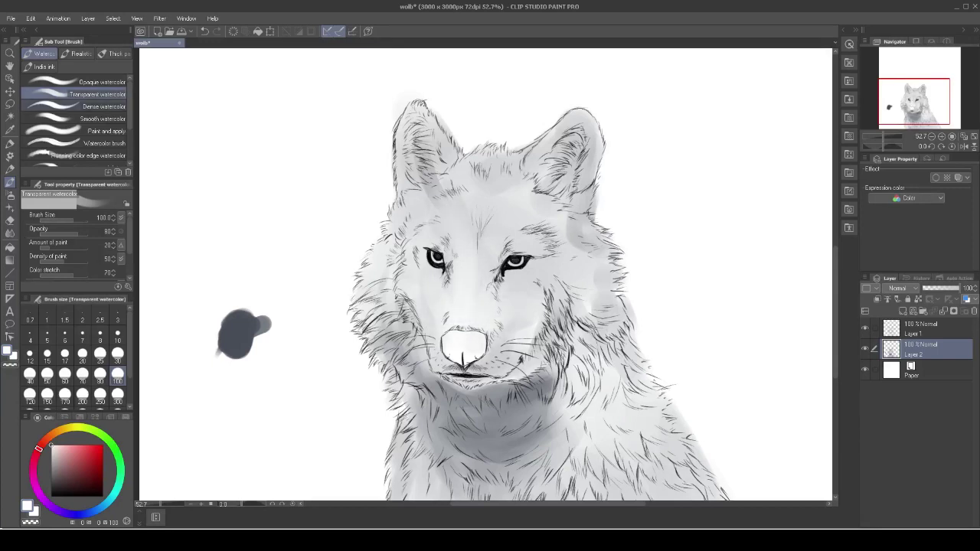
Try light strokes across the brow and forehead above the right-hand eye, and undo them.
key(comma)
drag(494, 222, 578, 203)
drag(474, 207, 565, 205)
key(ctrl+z)
key(ctrl+z)
key(ctrl+z)
Paint white highlights along the left side of the face and brow with the Dense watercolor brush at size 60.
key(period)
key(period)
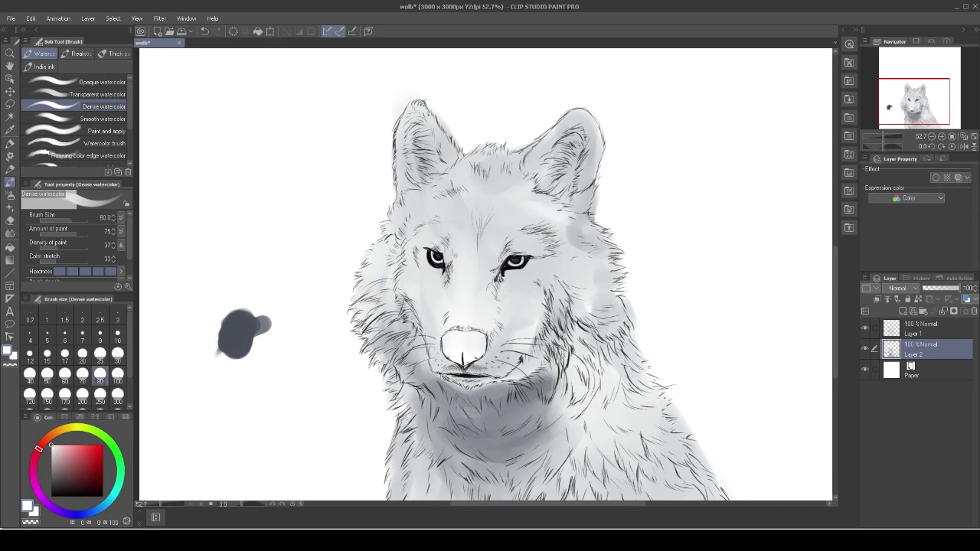
scroll(466, 310, up, 5)
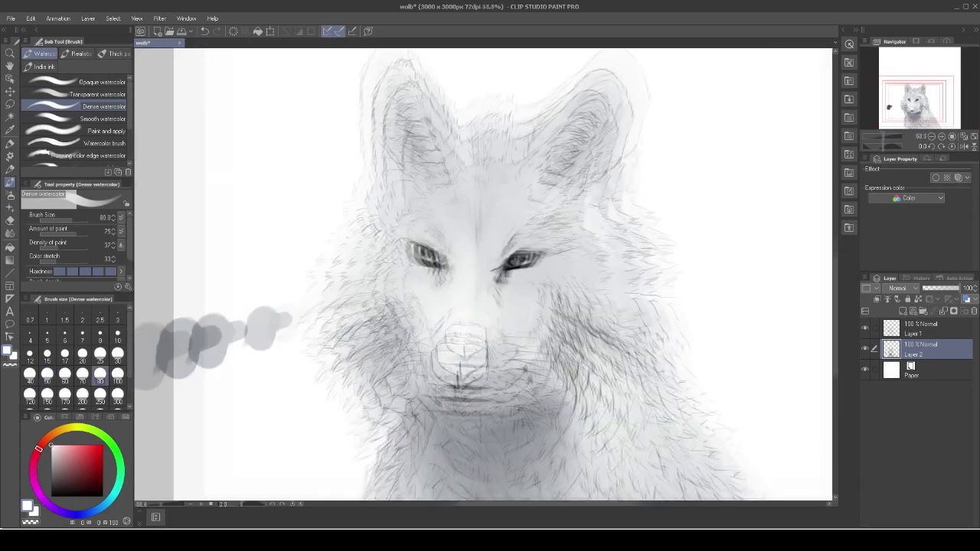
key(bracketright)
key(bracketleft)
key(bracketleft)
key(bracketleft)
mouse_move(275, 291)
mouse_down()
mouse_move(324, 252)
mouse_move(320, 219)
mouse_up()
drag(285, 319, 308, 284)
drag(327, 215, 353, 192)
drag(380, 196, 440, 158)
Add white highlights to the forehead, snout and inner eye area, reducing the Dense watercolor brush to size 40.
drag(432, 200, 470, 143)
drag(490, 230, 444, 333)
drag(395, 261, 421, 226)
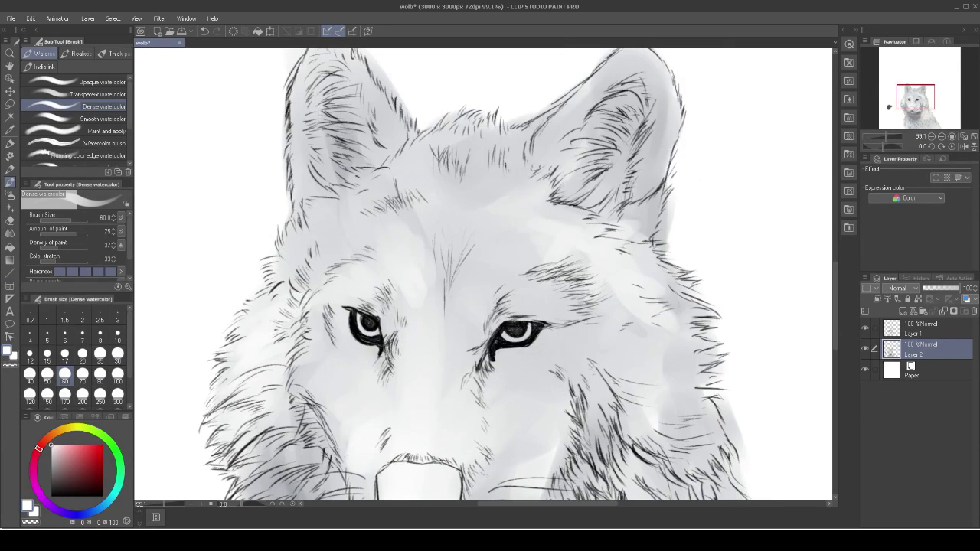
mouse_move(290, 267)
mouse_down()
mouse_move(357, 207)
mouse_move(485, 137)
mouse_up()
key(bracketleft)
key(bracketleft)
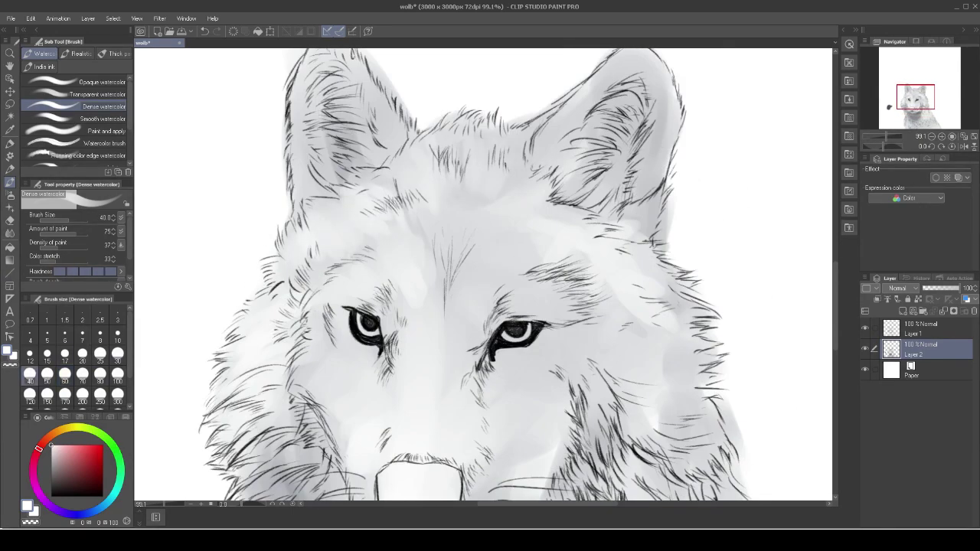
drag(482, 306, 493, 172)
drag(429, 360, 475, 291)
Paint the wolf's nose black with the Opaque watercolor brush at size 30.
click(98, 94)
scroll(483, 275, up, 1)
click(117, 353)
mouse_move(399, 275)
mouse_down()
mouse_move(459, 260)
mouse_move(440, 314)
mouse_move(459, 307)
mouse_up()
click(102, 82)
mouse_move(395, 253)
mouse_down()
mouse_move(471, 264)
mouse_move(469, 314)
mouse_up()
mouse_move(395, 291)
mouse_down()
mouse_move(437, 326)
mouse_move(455, 307)
mouse_move(469, 314)
mouse_up()
mouse_move(452, 264)
mouse_down()
mouse_move(385, 253)
mouse_move(471, 295)
mouse_move(474, 306)
mouse_up()
drag(398, 264, 464, 299)
drag(402, 280, 444, 310)
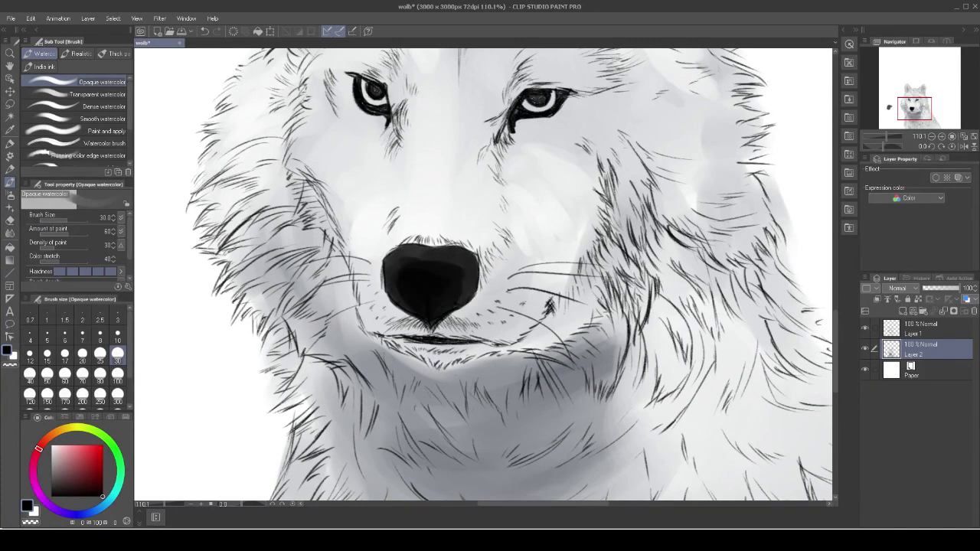
Deepen the nose to an even black with the Transparent and Opaque watercolor brushes.
click(85, 94)
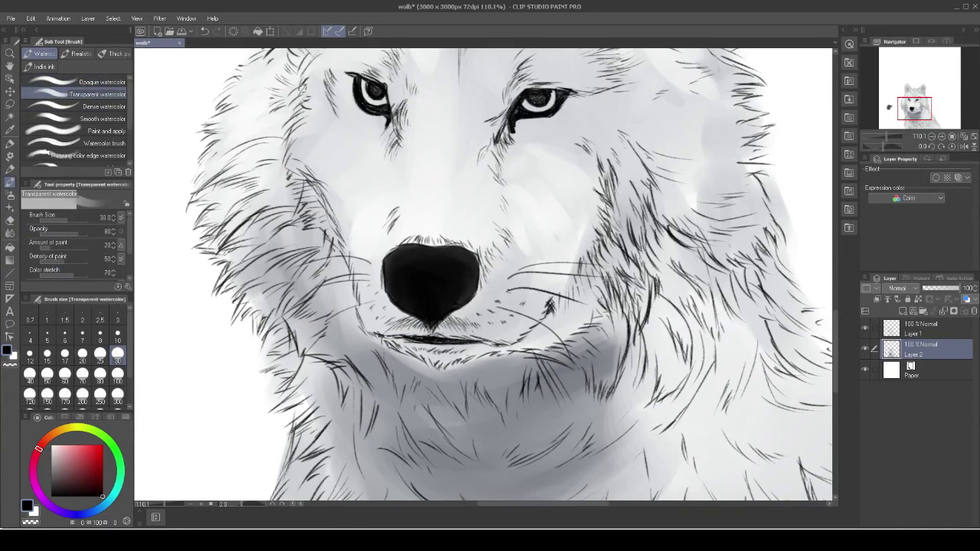
click(84, 81)
scroll(484, 275, down, 5)
scroll(484, 274, up, 5)
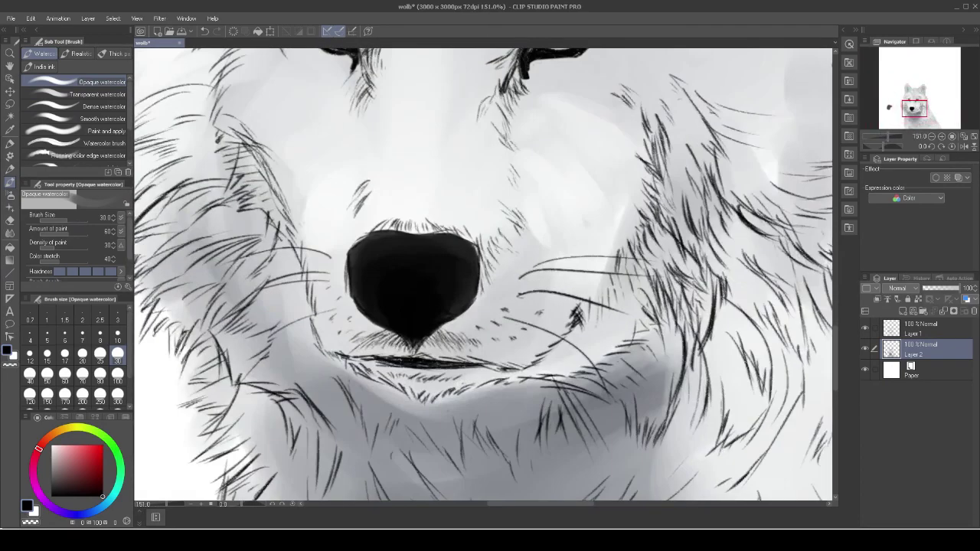
scroll(484, 274, down, 3)
scroll(484, 274, up, 4)
scroll(484, 274, down, 3)
Shade the top rim of the nose and the fur beneath it blue-gray with the Transparent watercolor brush at sizes 17 and 25.
click(84, 93)
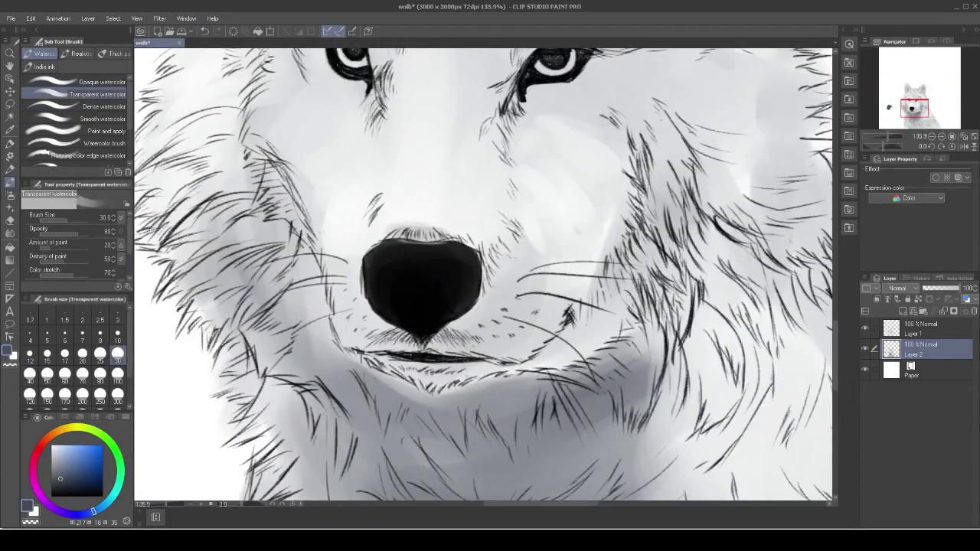
scroll(484, 274, up, 3)
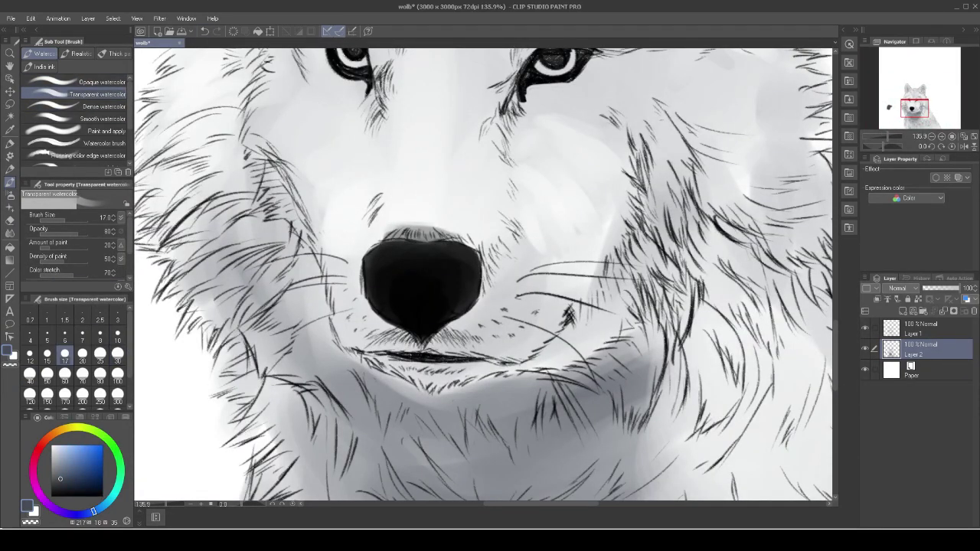
scroll(484, 275, down, 3)
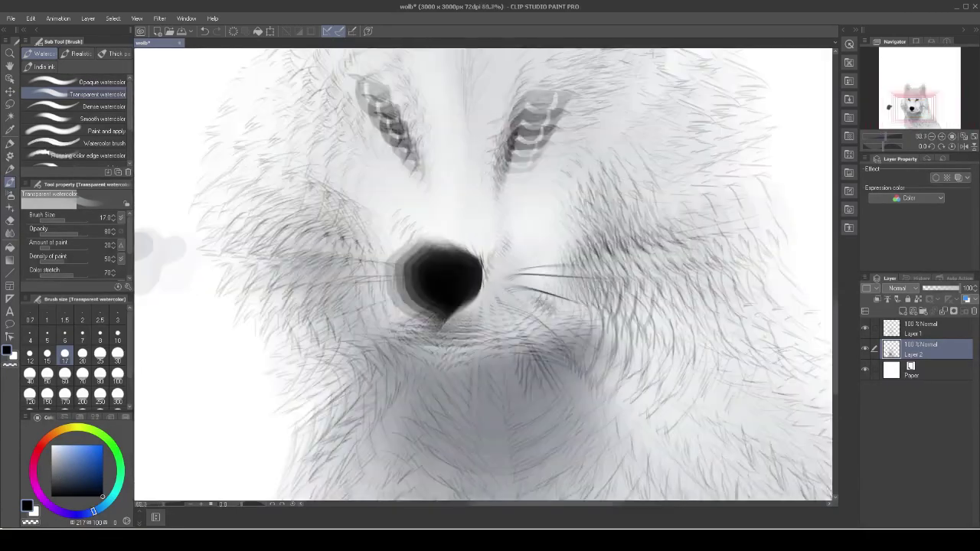
scroll(484, 275, up, 2)
click(117, 354)
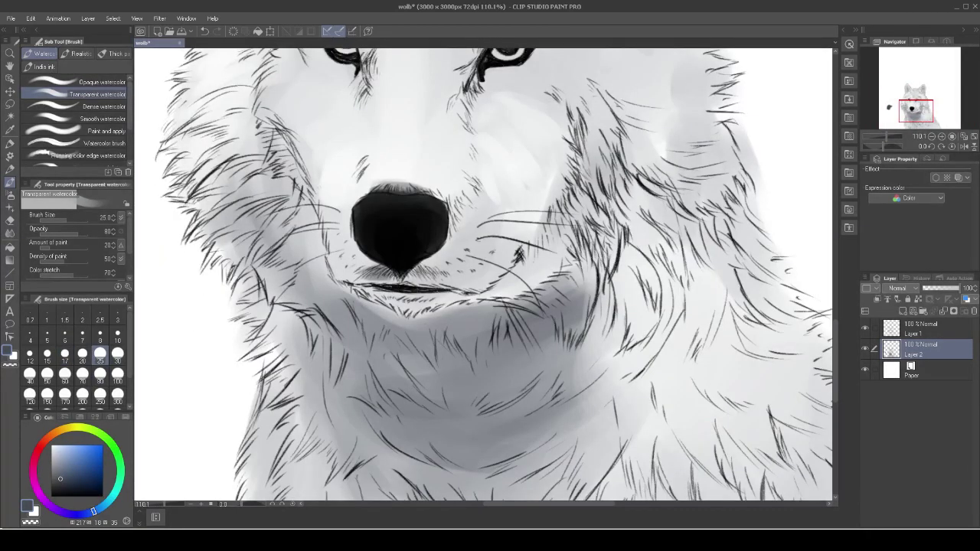
scroll(484, 274, down, 3)
scroll(484, 275, up, 3)
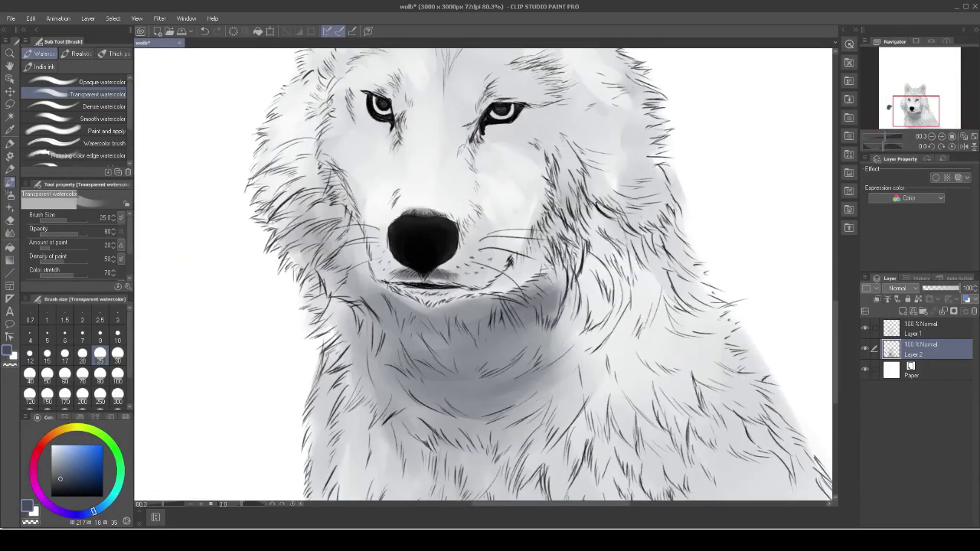
scroll(484, 274, down, 2)
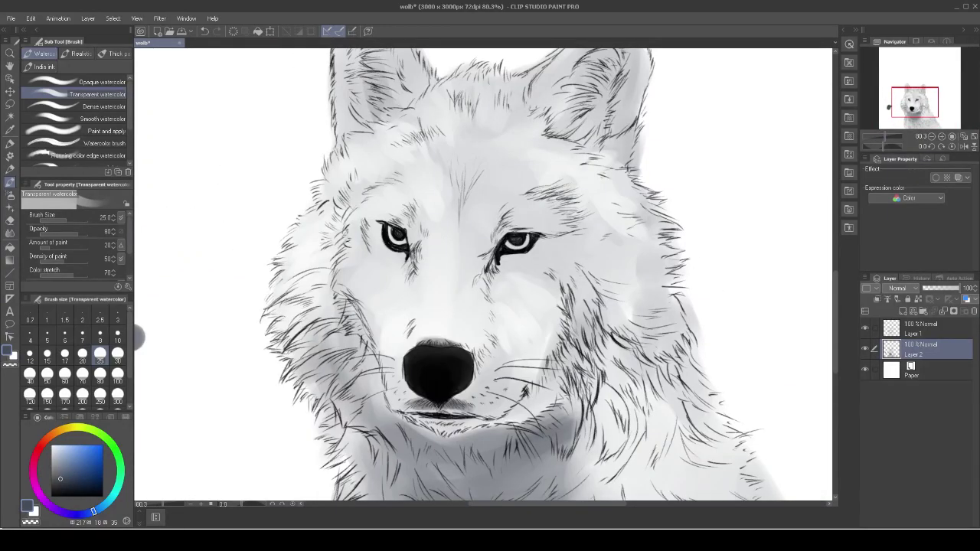
Tint both irises gray and shade the fur at the inner eye corners with the Transparent watercolor brush, reducing it to size 20.
scroll(465, 245, up, 2)
drag(540, 247, 568, 242)
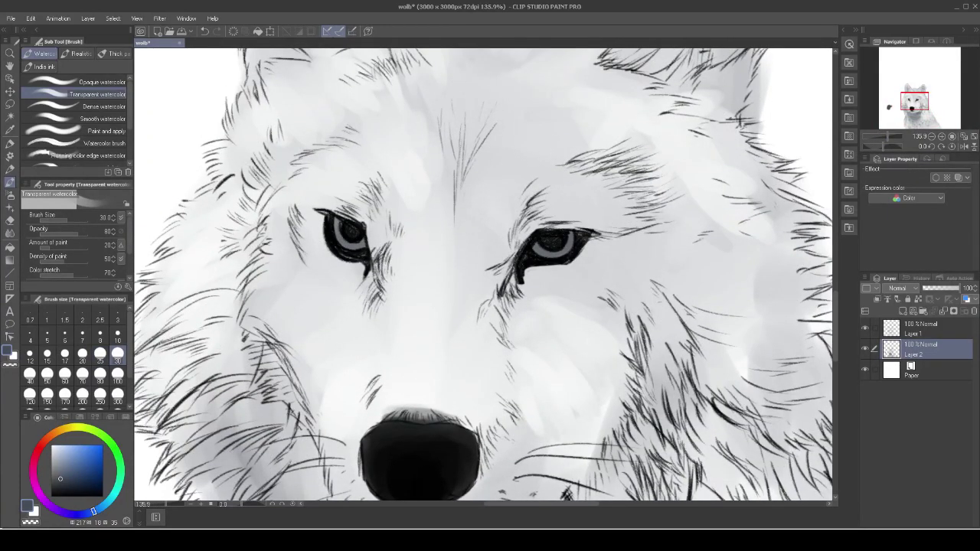
scroll(521, 268, down, 3)
scroll(521, 268, up, 4)
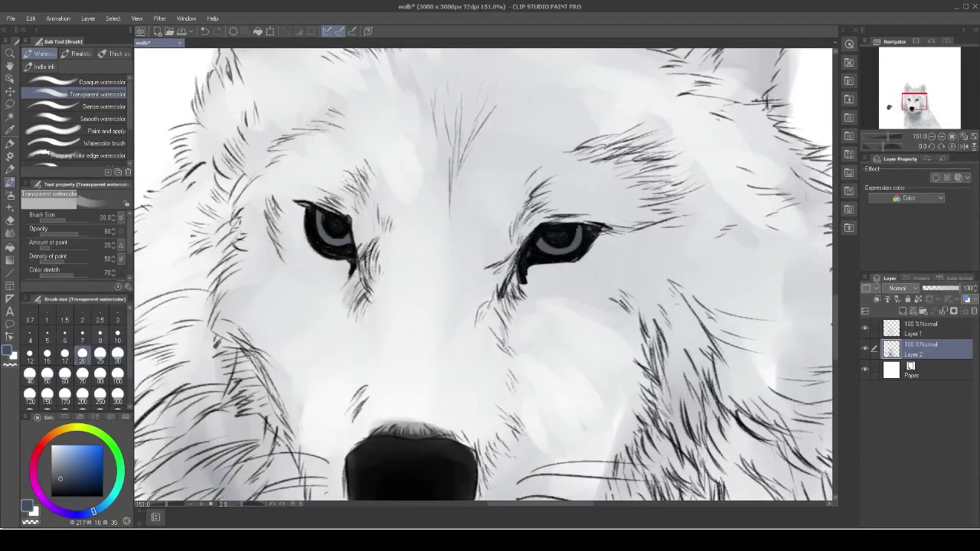
drag(368, 252, 356, 322)
drag(510, 268, 501, 310)
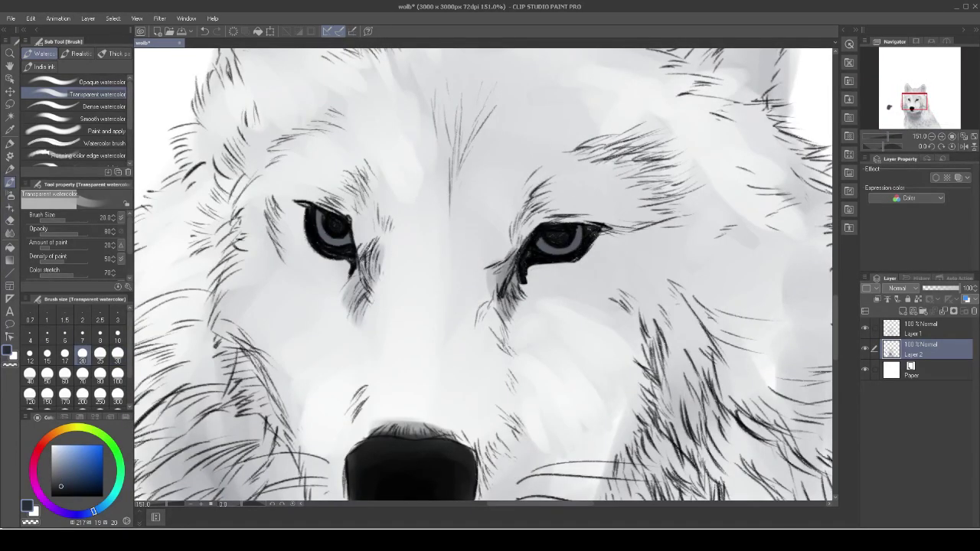
Paint a dark blue-gray color swatch beside the wolf with the Dense watercolor brush at size 40.
drag(307, 345, 789, 222)
click(103, 106)
mouse_move(206, 192)
mouse_down()
mouse_move(195, 241)
mouse_move(253, 219)
mouse_up()
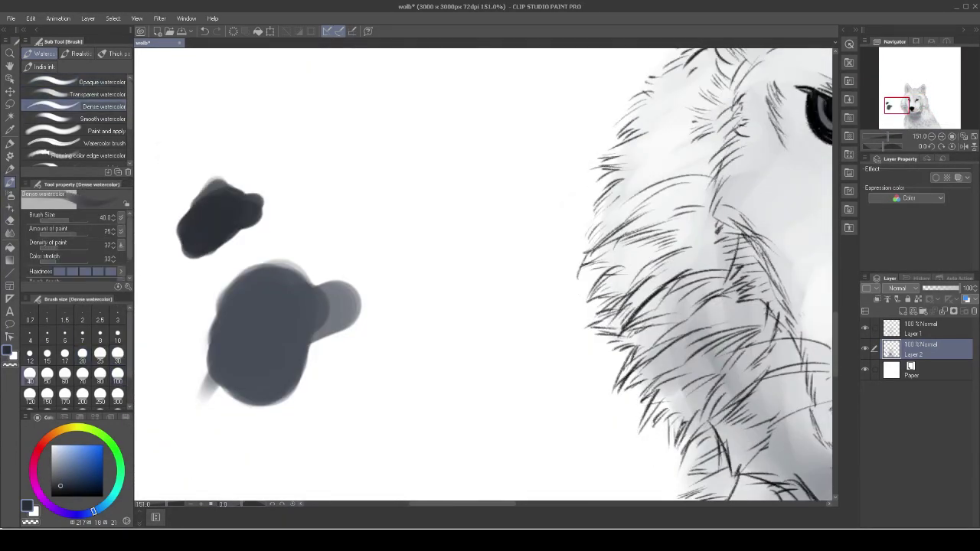
Deepen the shadow at the inner corner of the wolf's right-hand eye with the Transparent watercolor brush at size 30.
mouse_move(766, 307)
mouse_down()
mouse_move(260, 115)
mouse_move(207, 414)
mouse_up()
click(97, 94)
drag(429, 245, 417, 306)
drag(418, 260, 452, 306)
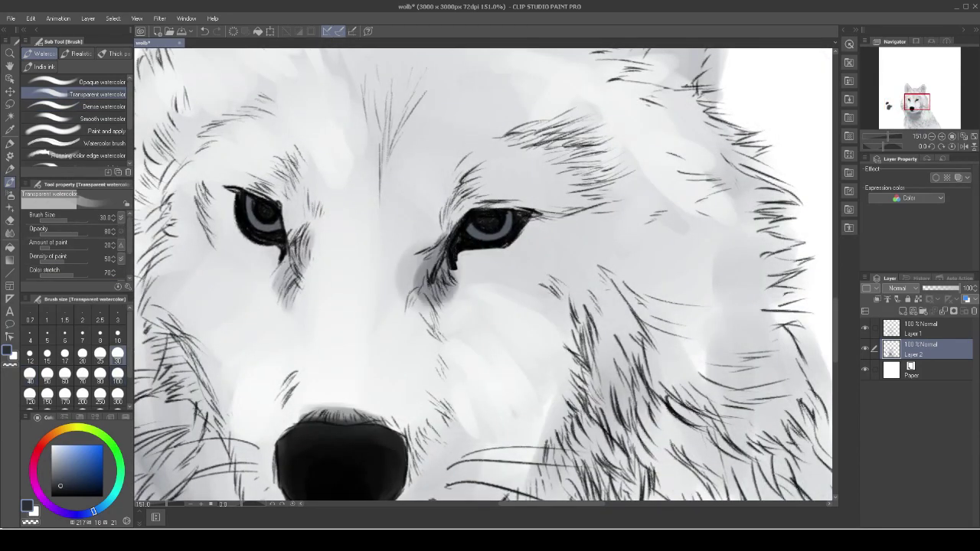
Shade around the left-hand eye's rim and the fur tufts above both eyes with the Transparent watercolor brush at sizes 20 and 15.
click(82, 354)
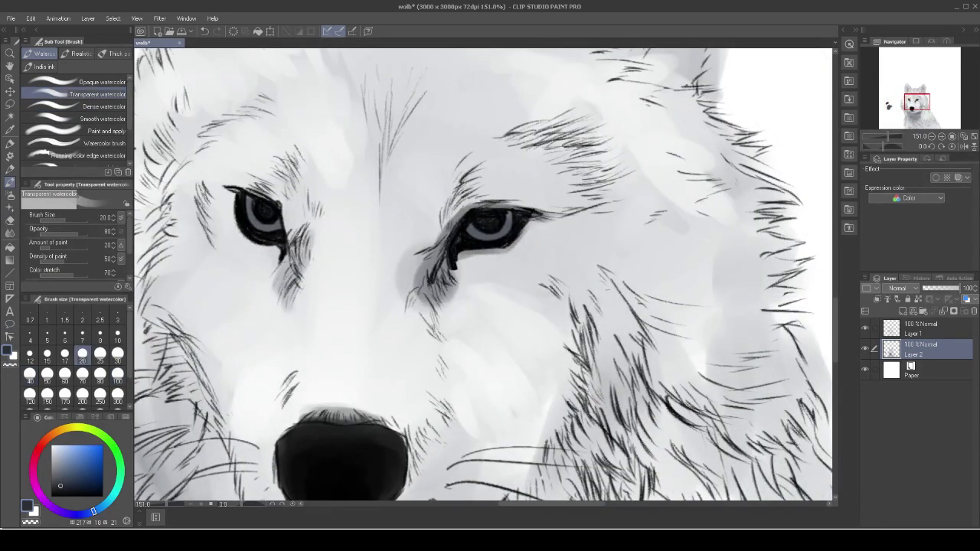
drag(228, 197, 266, 252)
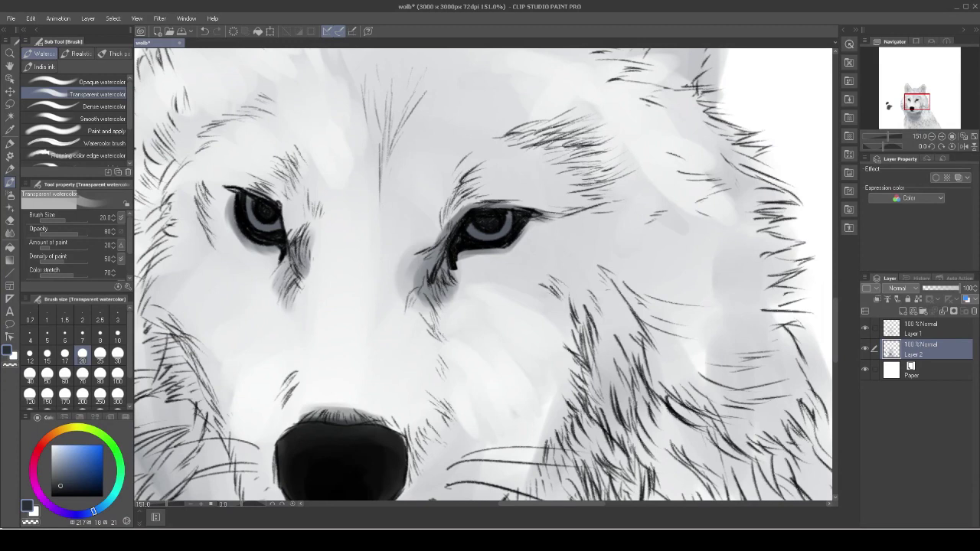
drag(475, 163, 447, 218)
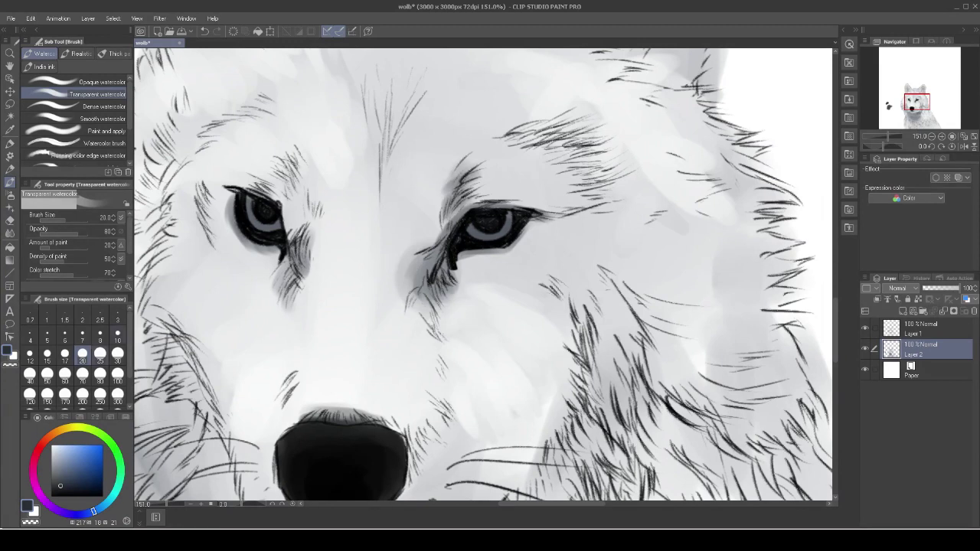
click(47, 354)
drag(477, 155, 453, 181)
Darken the mouth line and paint a dark blue-gray shadow under the chin with the Opaque watercolor brush at size 20.
click(91, 81)
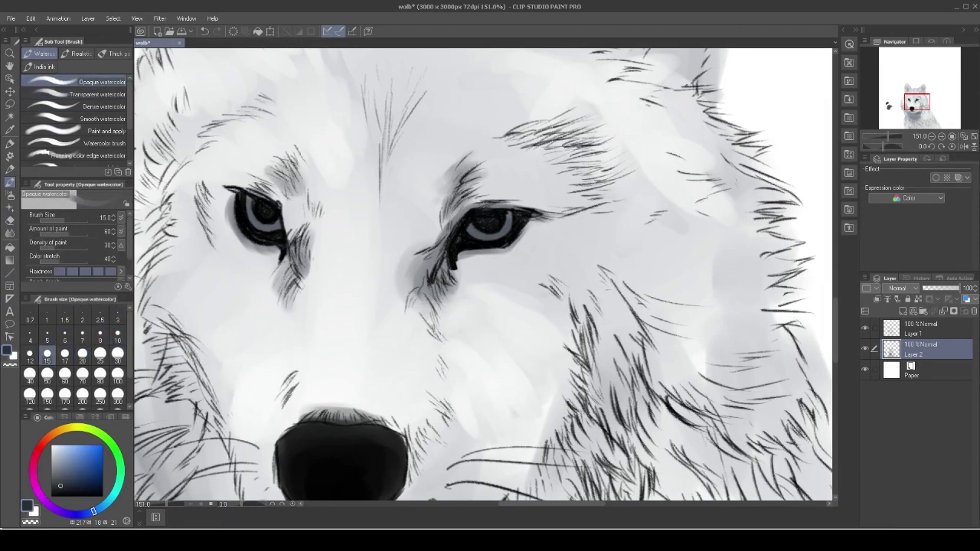
scroll(484, 274, down, 5)
scroll(405, 361, up, 5)
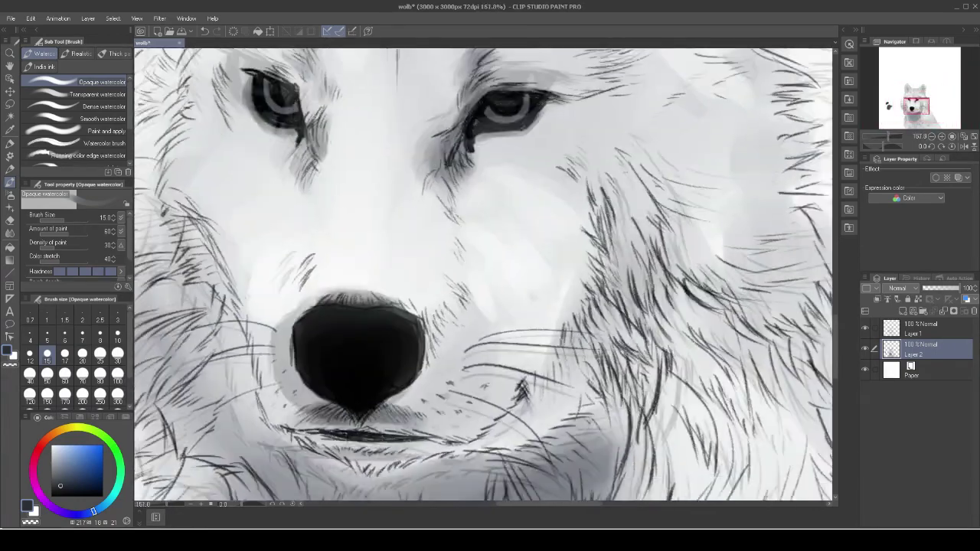
click(102, 496)
click(117, 334)
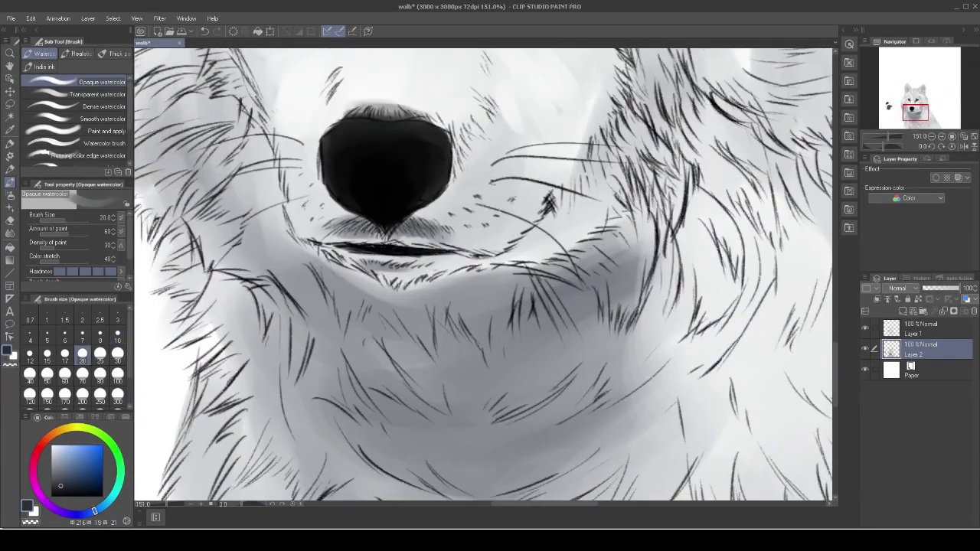
drag(357, 264, 392, 311)
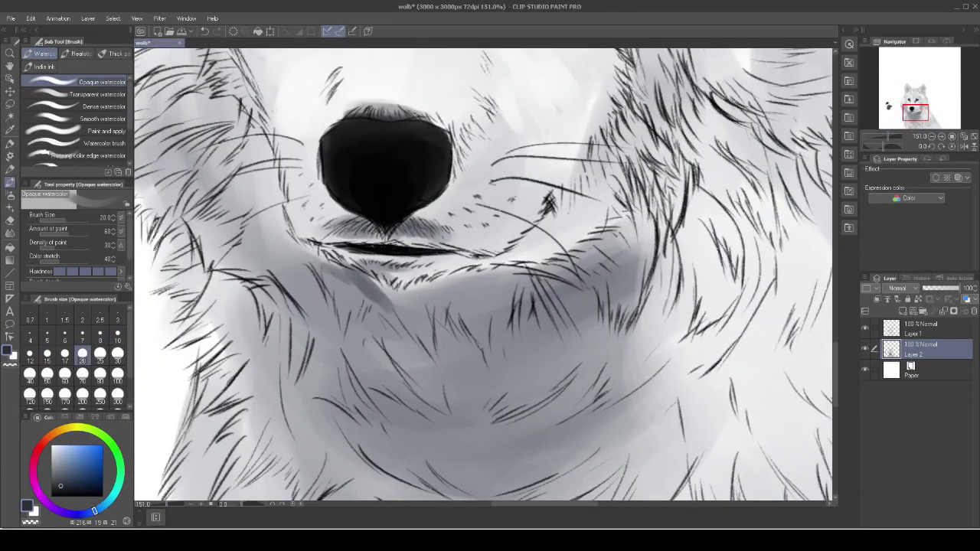
mouse_move(322, 264)
mouse_down()
mouse_move(451, 299)
mouse_move(481, 292)
mouse_move(460, 315)
mouse_up()
Shade beneath the right side of the jaw and the right cheek fur with the Transparent watercolor brush at sizes 25 and 30.
click(97, 93)
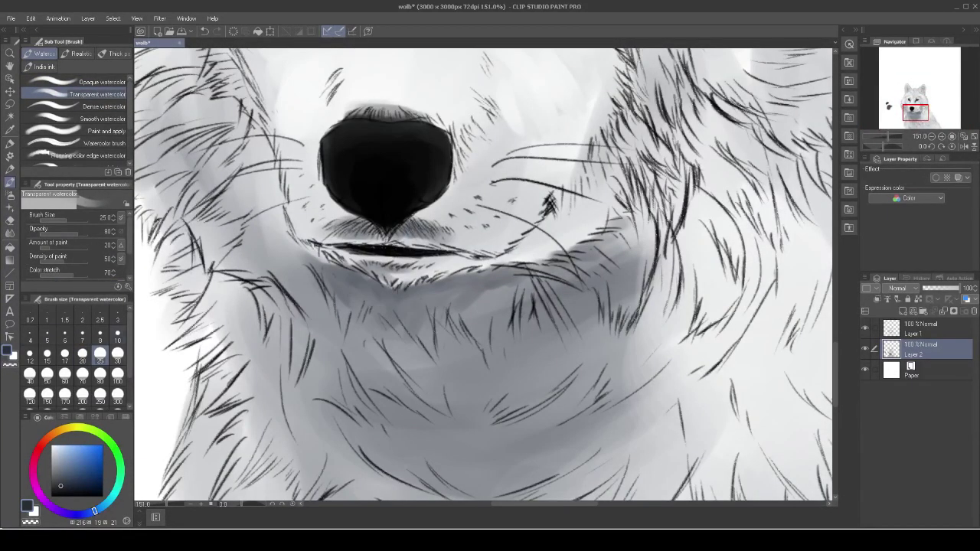
drag(521, 280, 632, 228)
click(117, 335)
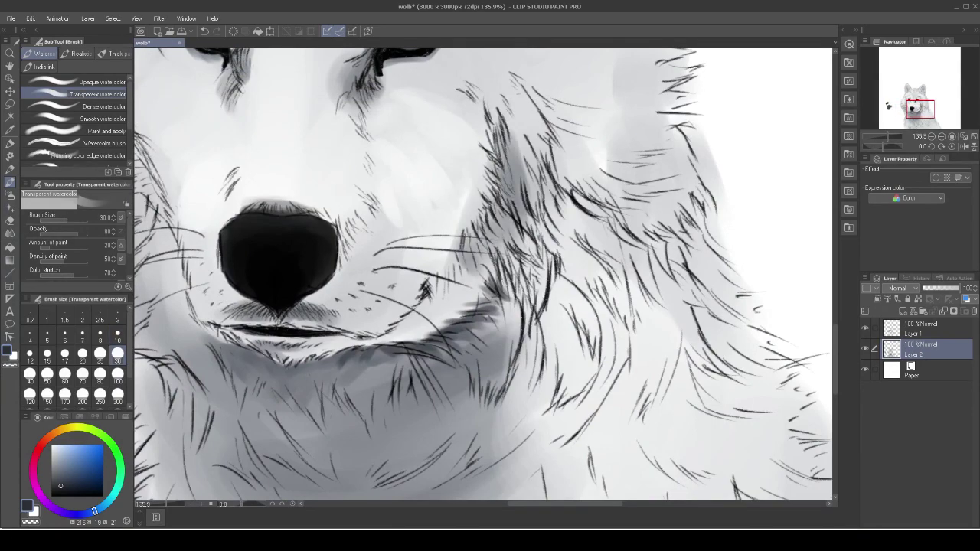
drag(550, 329, 529, 268)
drag(570, 301, 558, 162)
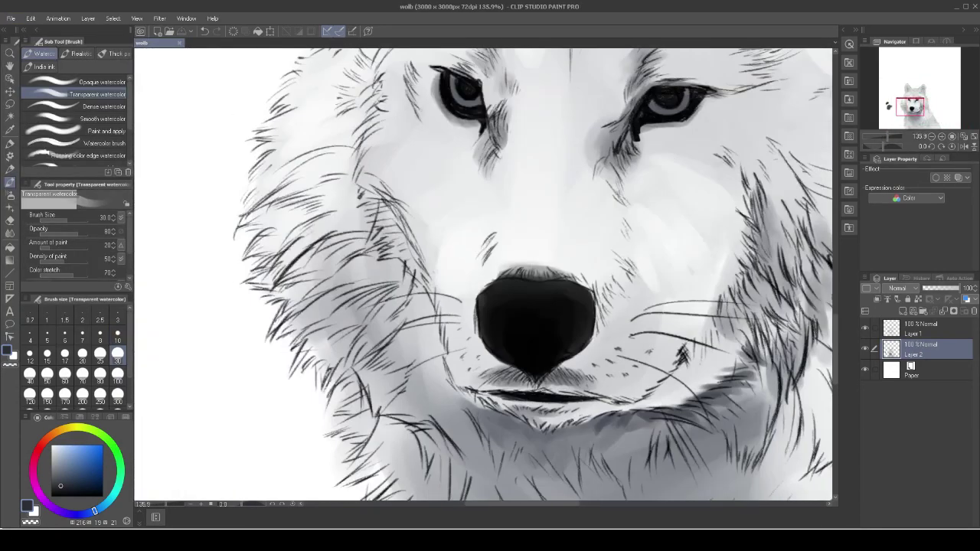
Build up dark shading across the left cheek fur with the Transparent watercolor brush at size 30.
mouse_move(322, 264)
mouse_down()
mouse_move(406, 314)
mouse_move(436, 391)
mouse_up()
drag(383, 265, 441, 379)
drag(383, 337, 337, 207)
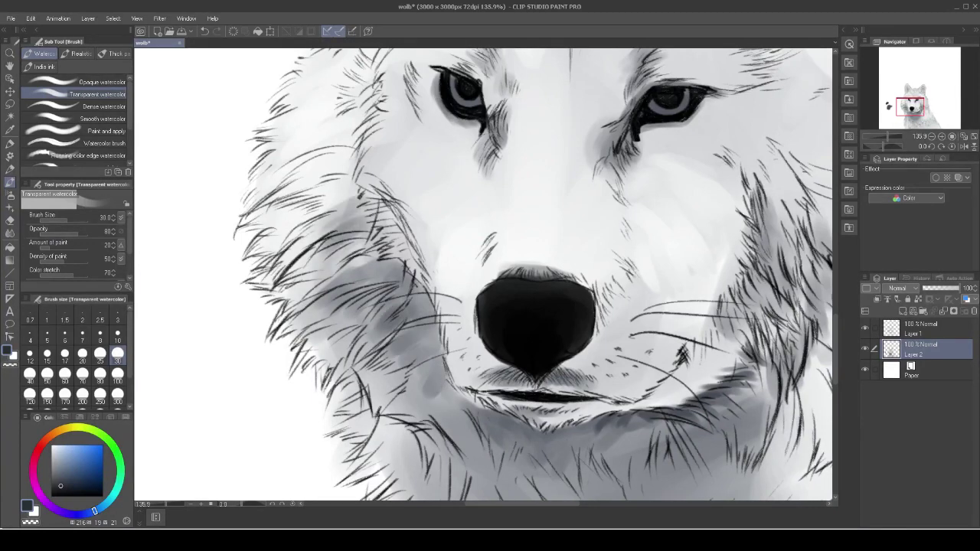
drag(367, 268, 261, 199)
drag(322, 291, 260, 207)
drag(329, 368, 268, 276)
drag(376, 367, 260, 260)
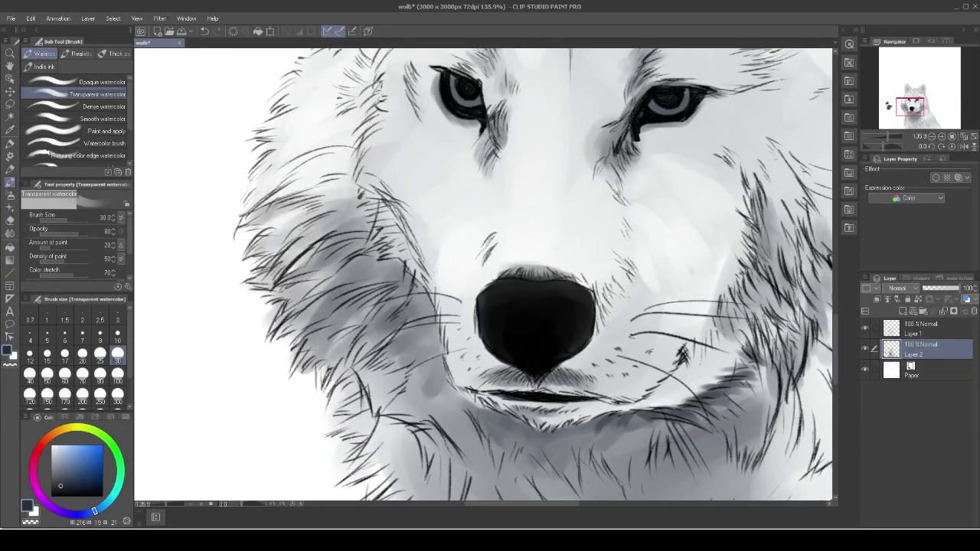
drag(402, 386, 341, 329)
Extend the shading through the lower left cheek and neck fur with the Transparent watercolor brush at size 20.
scroll(490, 276, down, 3)
drag(448, 291, 395, 230)
drag(459, 299, 410, 260)
drag(417, 244, 375, 208)
drag(467, 341, 427, 266)
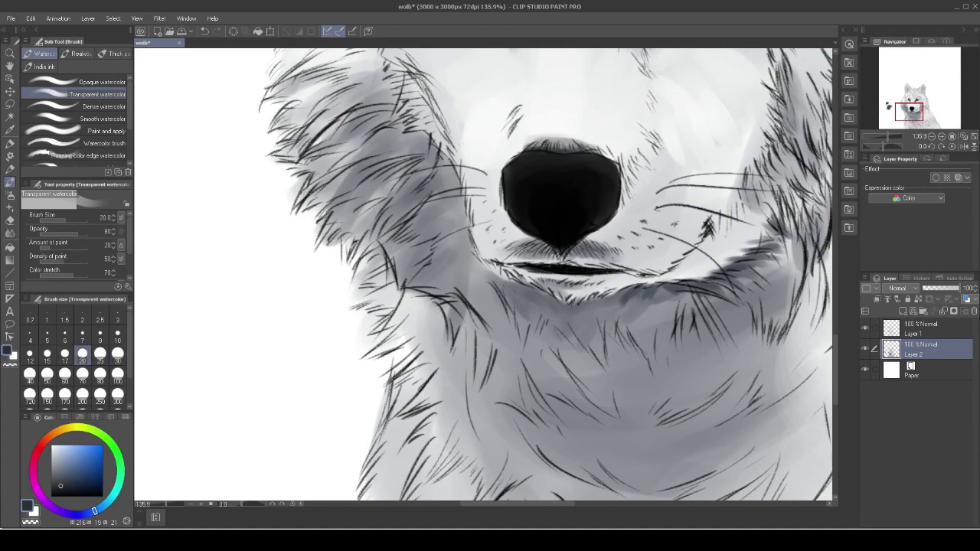
drag(360, 280, 417, 379)
scroll(490, 276, up, 1)
drag(410, 291, 329, 216)
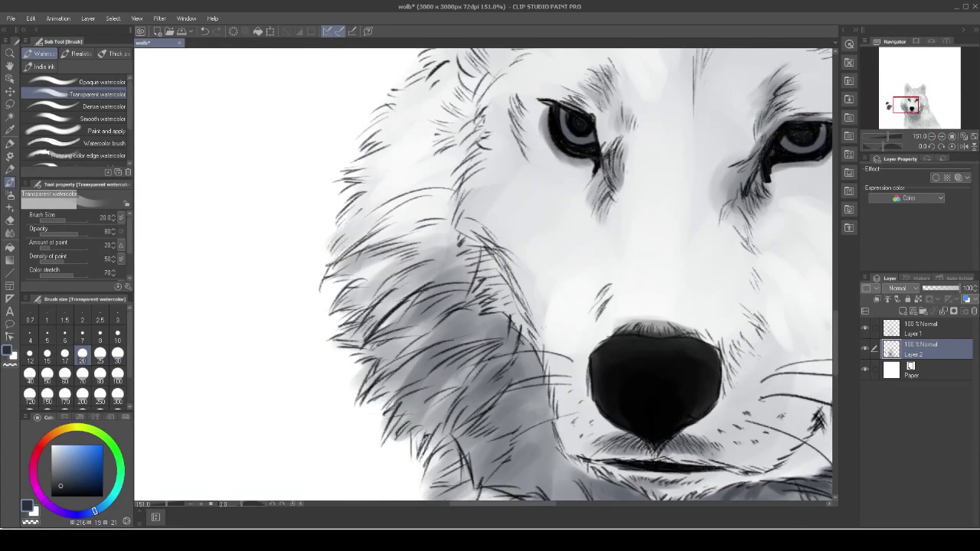
Add soft gray strokes along the outer edge of the upper left cheek fur with the Opaque watercolor brush at size 20.
click(98, 82)
mouse_move(371, 243)
mouse_down()
mouse_move(337, 220)
mouse_move(337, 187)
mouse_up()
drag(383, 186, 343, 174)
drag(462, 160, 412, 135)
drag(490, 229, 418, 344)
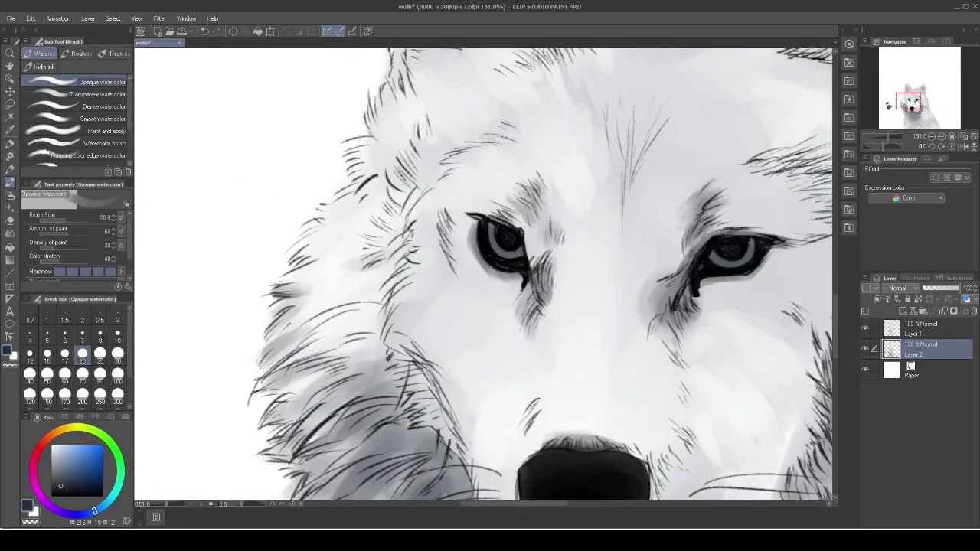
Shade the fur tufts at the left temple, beside and above the eye, with the Opaque watercolor brush at size 20.
drag(404, 285, 366, 224)
drag(423, 245, 377, 183)
drag(423, 200, 380, 150)
drag(394, 205, 375, 176)
drag(378, 249, 346, 230)
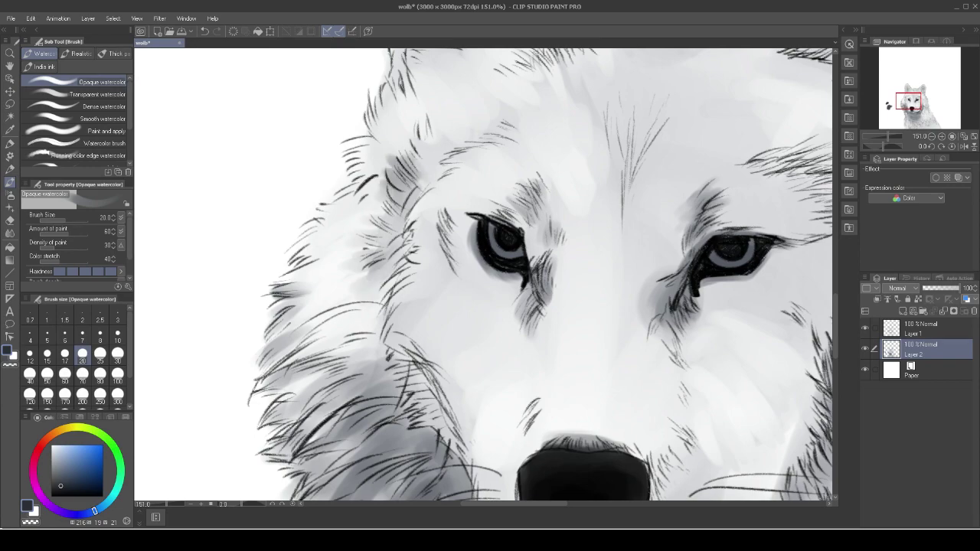
drag(433, 181, 411, 126)
drag(432, 188, 406, 161)
drag(346, 234, 308, 201)
Switch to white and paint light fur strokes over the left cheek and neck shading with the Opaque watercolor brush at size 20.
scroll(486, 301, down, 5)
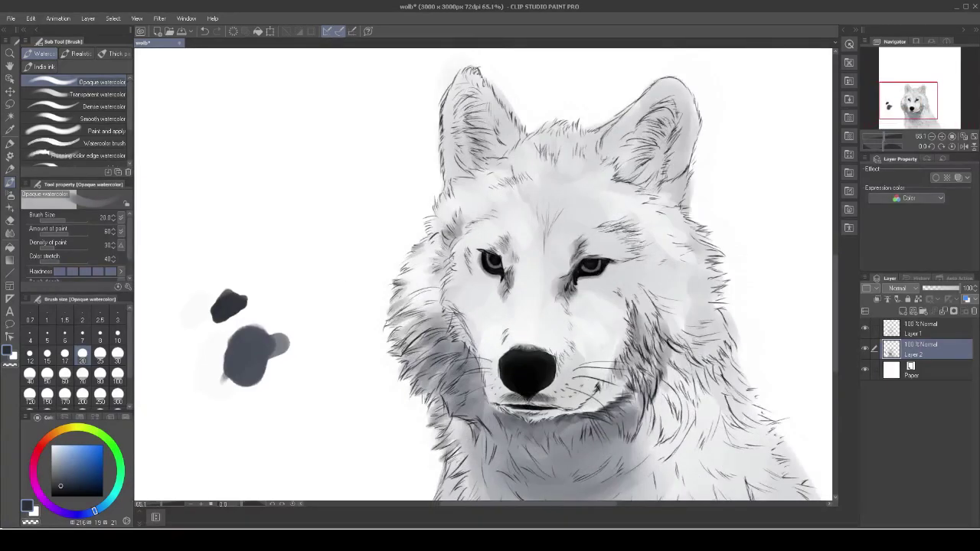
scroll(585, 480, up, 5)
mouse_move(396, 313)
mouse_down()
mouse_move(343, 280)
mouse_move(346, 291)
mouse_up()
key(x)
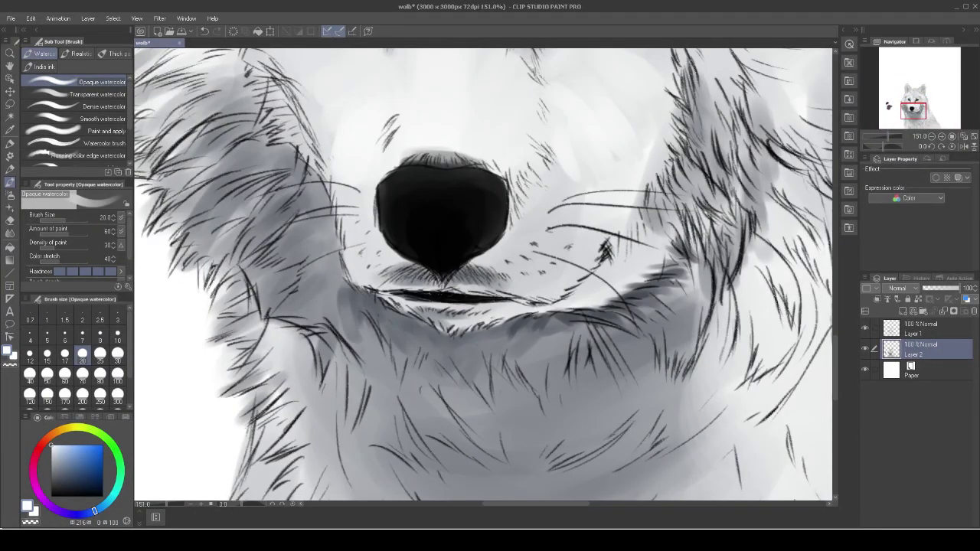
mouse_move(356, 341)
mouse_down()
mouse_move(337, 291)
mouse_move(358, 295)
mouse_up()
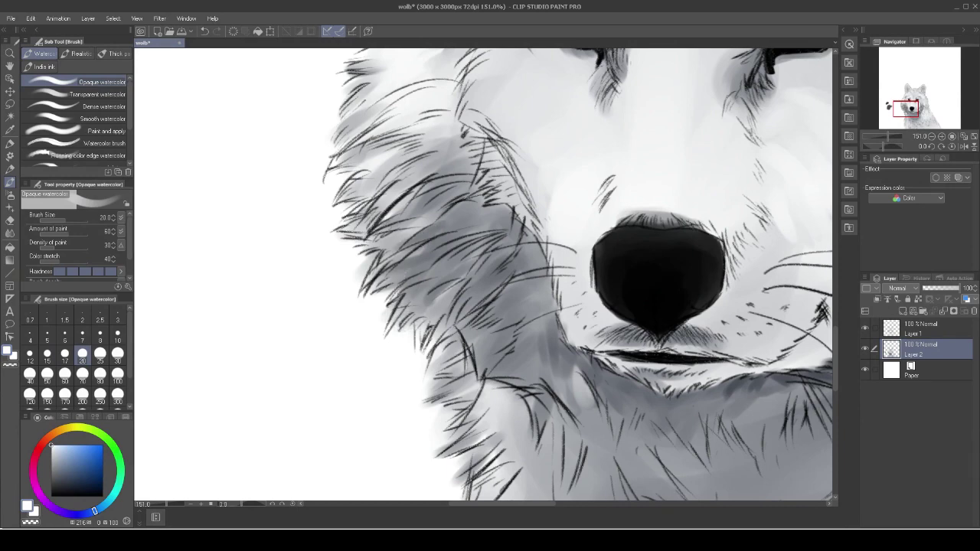
click(117, 335)
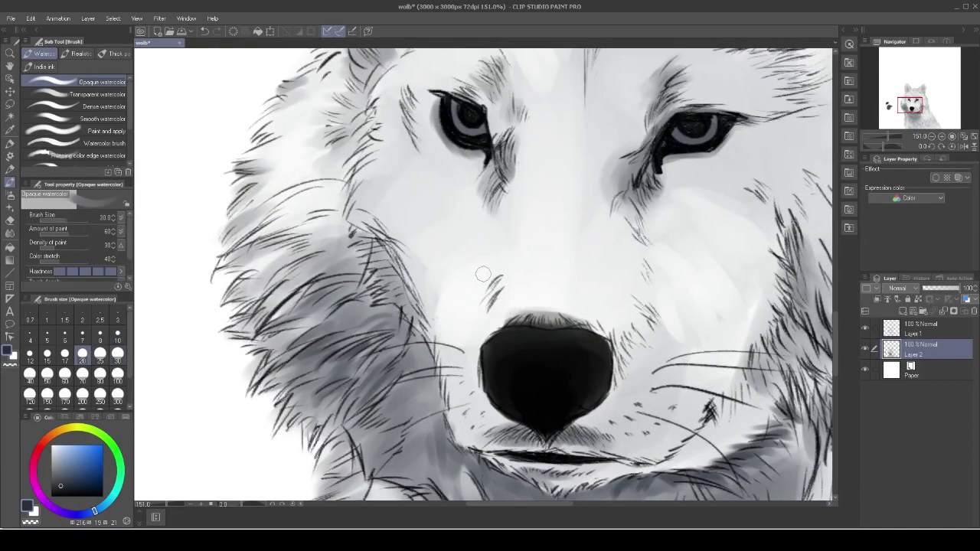
Add fine dark blue-gray strokes to the left cheek fur and snout with the Opaque watercolor brush at size 17.
key(bracketleft)
key(bracketleft)
key(bracketleft)
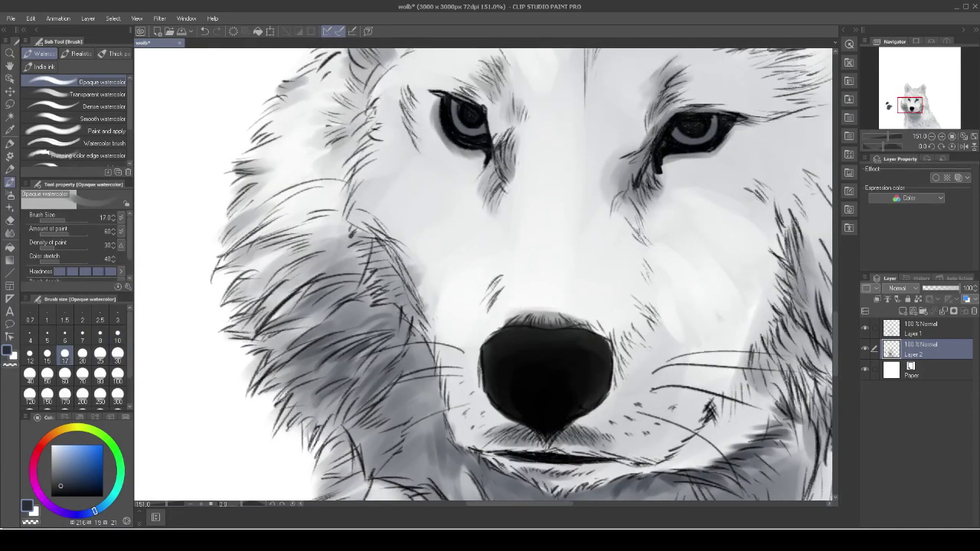
drag(409, 271, 426, 318)
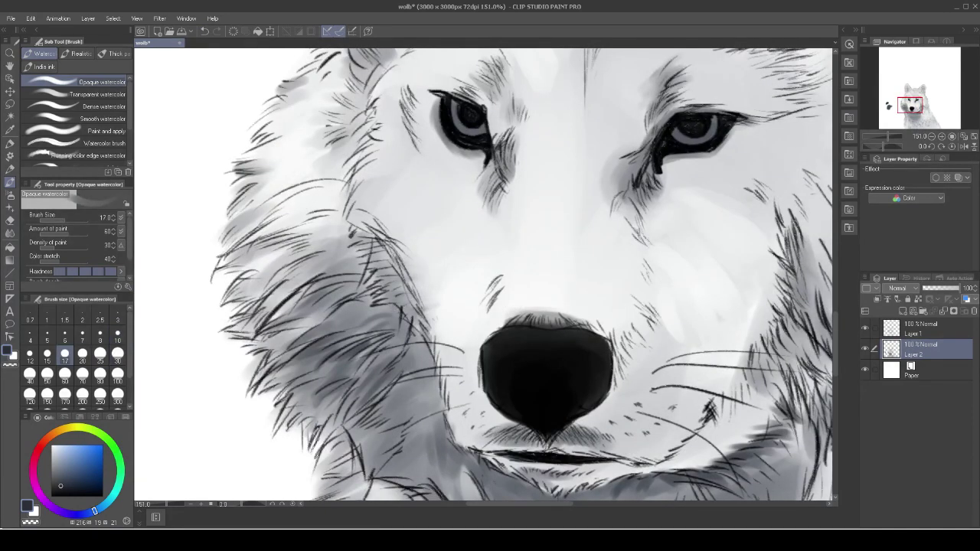
drag(285, 224, 327, 201)
drag(268, 201, 328, 182)
drag(490, 260, 501, 329)
drag(337, 181, 368, 136)
Shade the forehead fur tufts below the left ear with the Opaque watercolor brush at size 17.
mouse_move(475, 230)
mouse_down()
mouse_move(437, 372)
mouse_move(376, 448)
mouse_up()
drag(376, 191, 432, 241)
drag(448, 192, 460, 230)
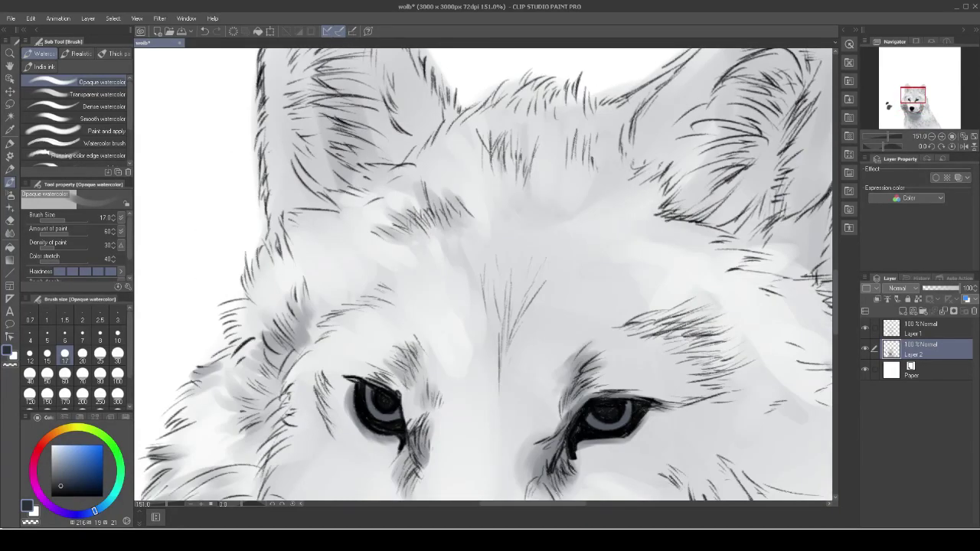
drag(387, 214, 420, 234)
Undo a trial stroke on the central forehead and shade the area with the Transparent watercolor brush at size 100.
drag(529, 188, 521, 288)
key(ctrl+z)
click(98, 95)
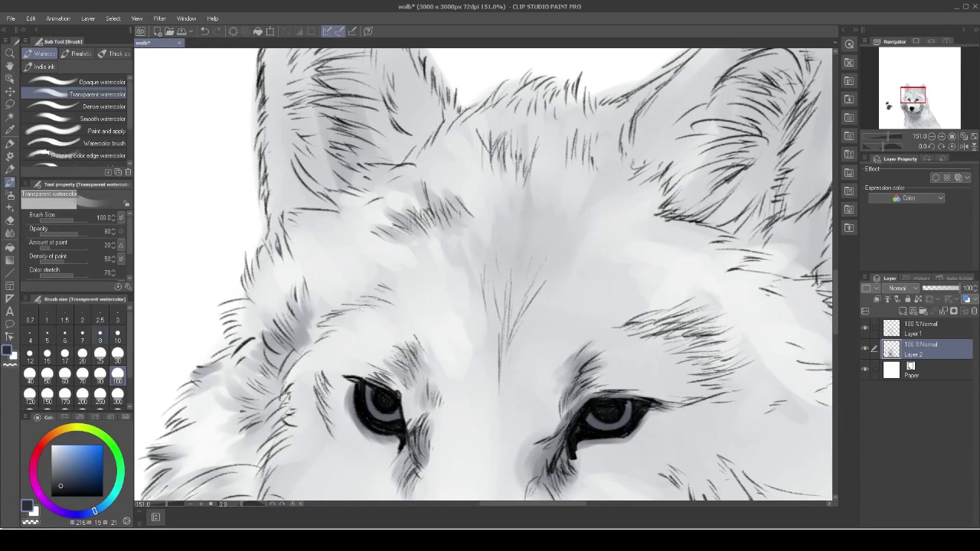
Lay soft dark blue-gray shading inside the left ear with the Transparent watercolor brush at size 30.
drag(533, 181, 494, 142)
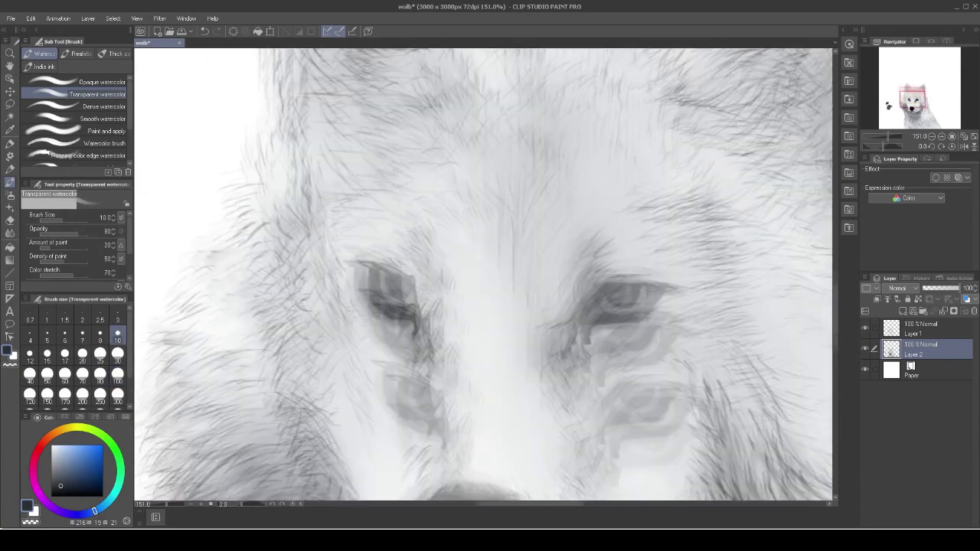
drag(460, 230, 547, 360)
click(117, 353)
drag(391, 291, 428, 306)
mouse_move(402, 276)
mouse_down()
mouse_move(399, 161)
mouse_move(410, 131)
mouse_up()
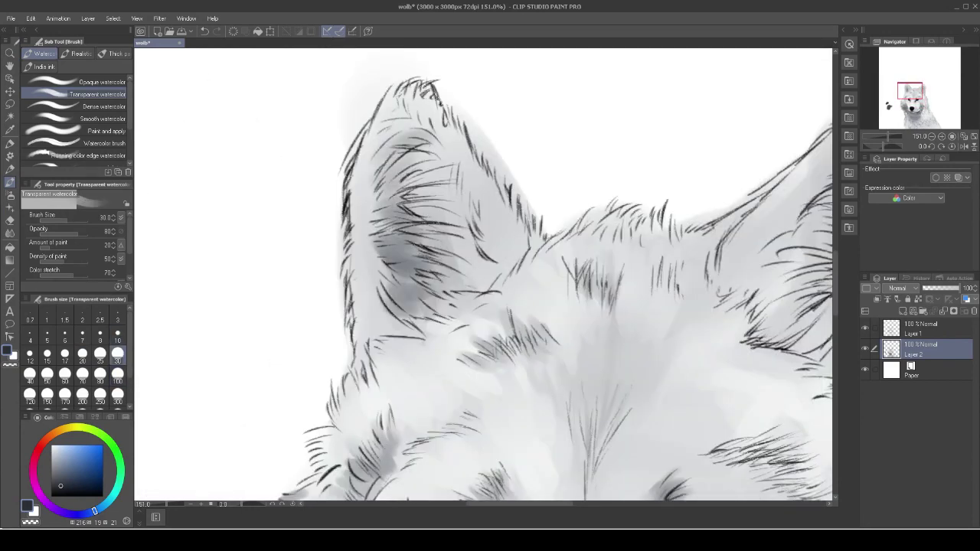
mouse_move(398, 299)
mouse_down()
mouse_move(356, 360)
mouse_move(356, 199)
mouse_move(387, 107)
mouse_move(452, 145)
mouse_move(498, 268)
mouse_move(402, 142)
mouse_move(456, 205)
mouse_up()
Extend the gray shading across the left ear's interior with the Opaque watercolor brush.
click(92, 82)
key(x)
mouse_move(406, 180)
mouse_down()
mouse_move(452, 207)
mouse_move(469, 236)
mouse_move(449, 208)
mouse_up()
key(bracketleft)
key(bracketleft)
mouse_move(406, 164)
mouse_down()
mouse_move(448, 188)
mouse_move(436, 203)
mouse_move(460, 245)
mouse_up()
drag(409, 226, 467, 285)
Darken the left ear's side nearest the forehead with the Opaque watercolor brush at size 30.
key(bracketleft)
key(bracketleft)
key(bracketleft)
key(bracketleft)
key(bracketright)
key(bracketright)
key(bracketright)
key(bracketright)
key(bracketright)
drag(460, 153, 506, 229)
drag(475, 168, 517, 241)
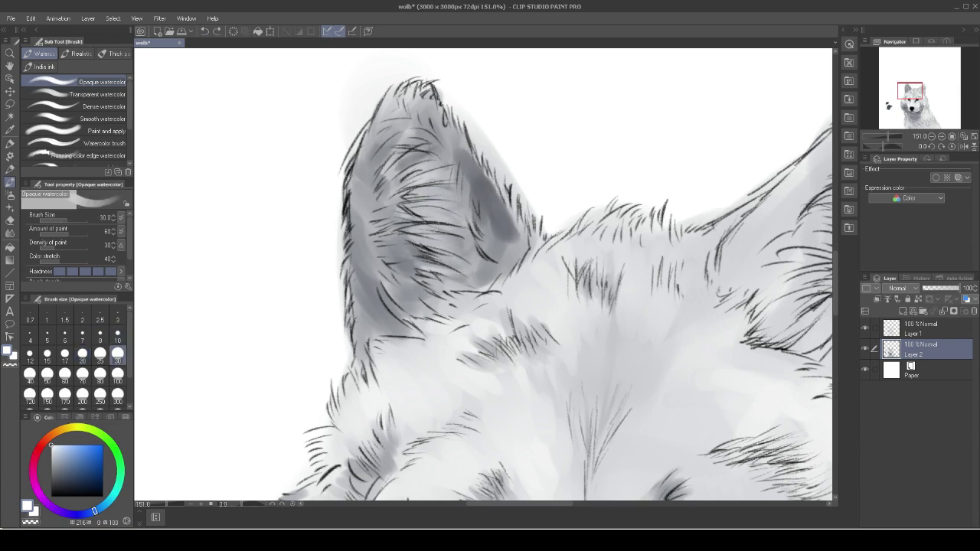
Blend the shading along the left ear's forehead-side edge and tip with the Transparent watercolor brush at sizes 20 and 25.
mouse_move(460, 134)
mouse_down()
mouse_move(517, 215)
mouse_move(486, 292)
mouse_up()
click(97, 94)
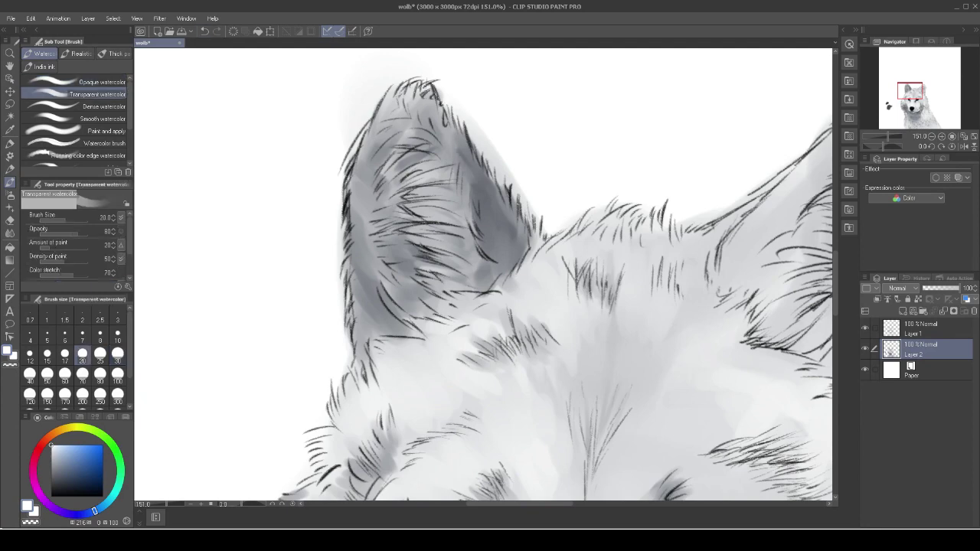
drag(521, 192, 513, 268)
drag(505, 137, 471, 154)
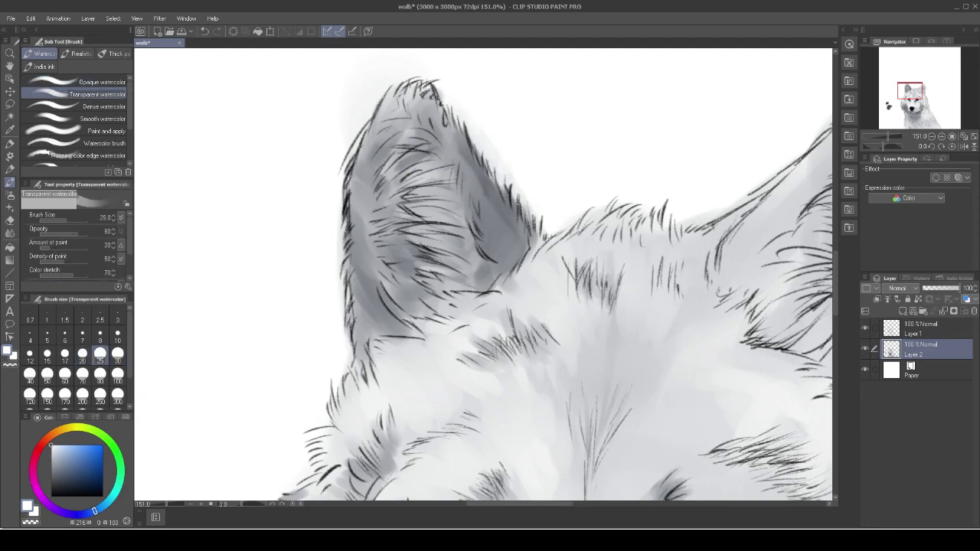
mouse_move(513, 219)
mouse_down()
mouse_move(486, 237)
mouse_move(479, 180)
mouse_move(505, 260)
mouse_up()
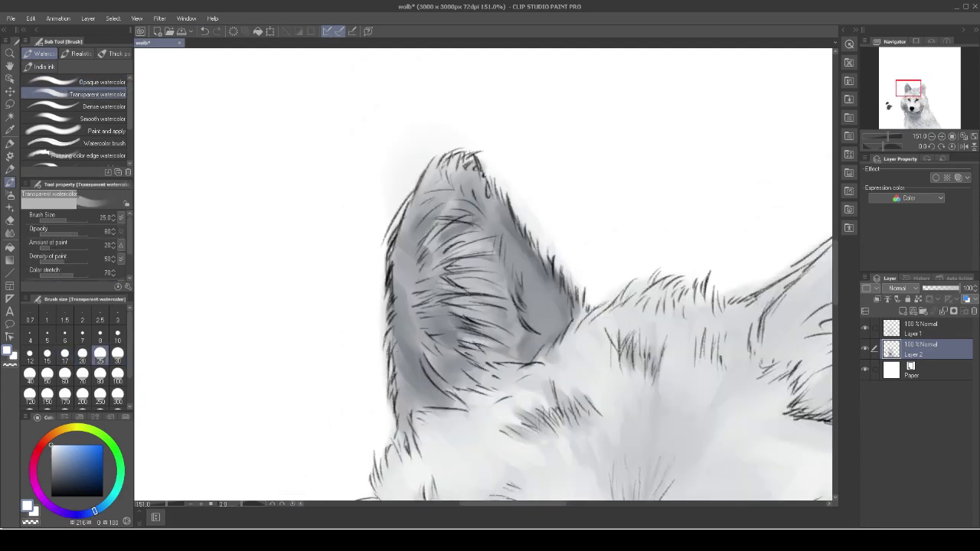
drag(498, 192, 460, 222)
drag(460, 161, 428, 199)
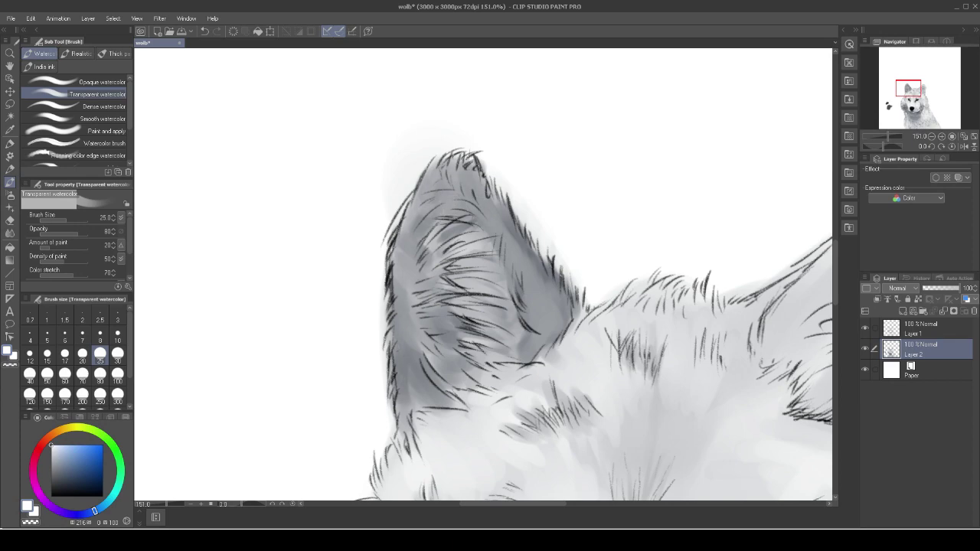
Paint dark blue-gray fur strokes along the left ear's edge and inside it with the Transparent watercolor brush at size 10.
drag(909, 89, 889, 104)
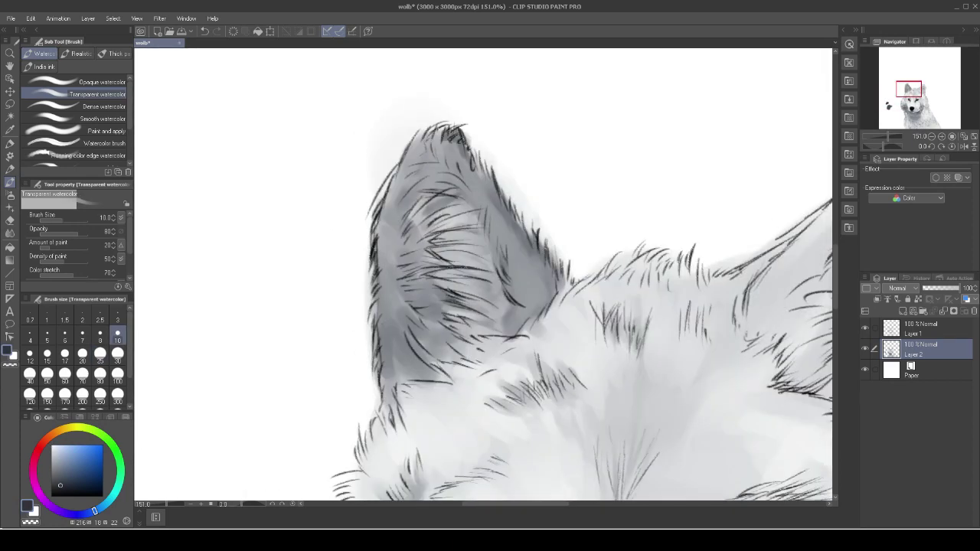
drag(490, 192, 548, 306)
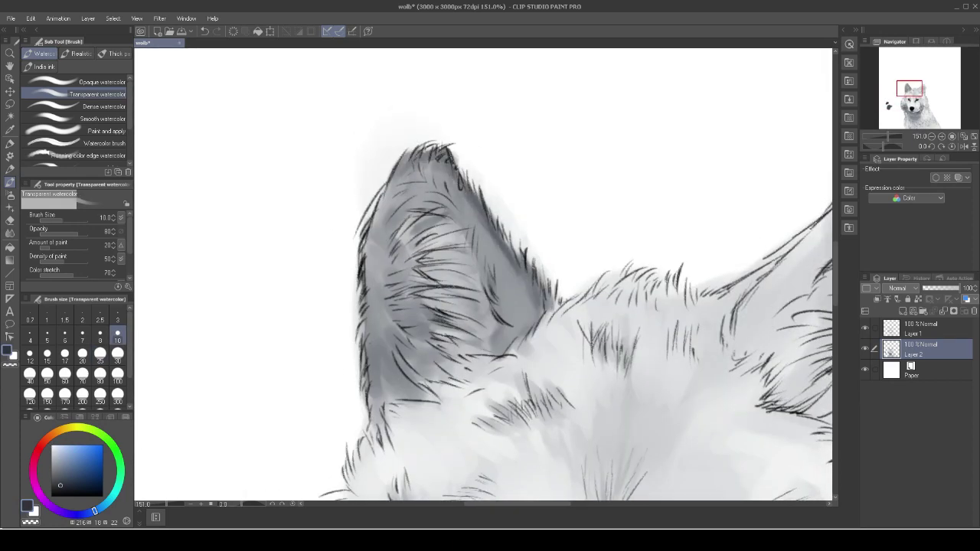
mouse_move(446, 191)
mouse_down()
mouse_move(387, 234)
mouse_move(398, 230)
mouse_move(375, 280)
mouse_up()
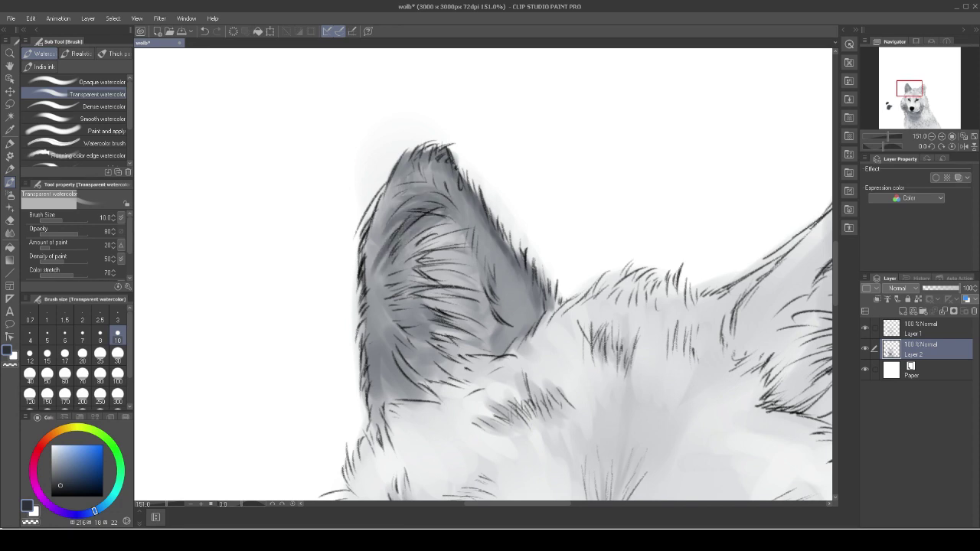
drag(433, 323, 379, 326)
drag(436, 343, 392, 360)
drag(444, 356, 394, 394)
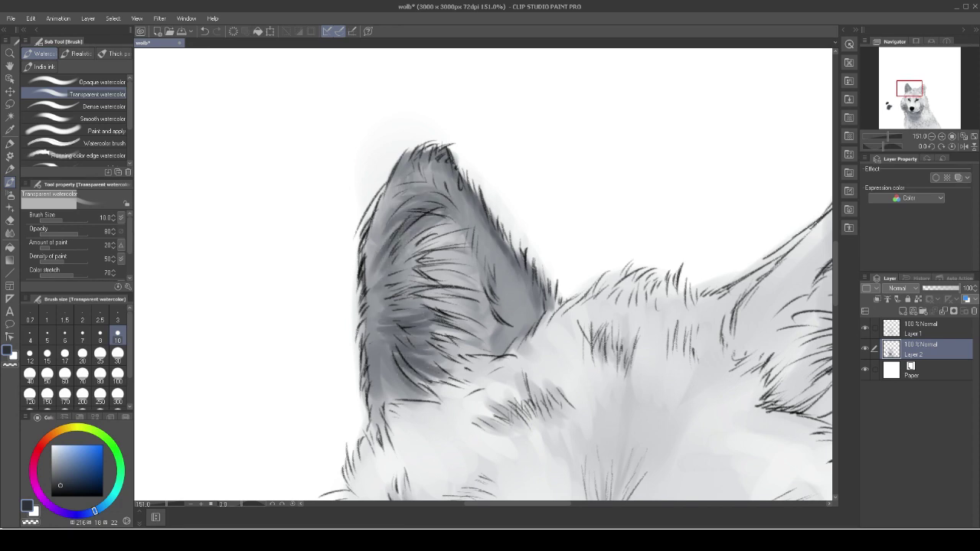
drag(433, 219, 397, 268)
drag(422, 274, 402, 292)
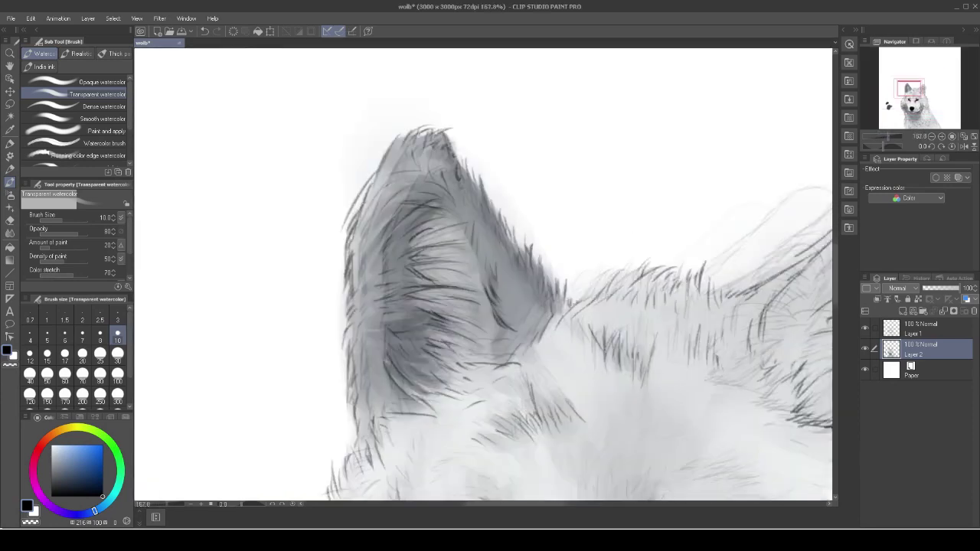
Deepen the darkest part of the left ear's hollow in black with the Transparent watercolor brush at size 15.
drag(471, 254, 438, 237)
drag(458, 202, 430, 248)
click(47, 354)
mouse_move(449, 182)
mouse_down()
mouse_move(426, 207)
mouse_move(448, 264)
mouse_up()
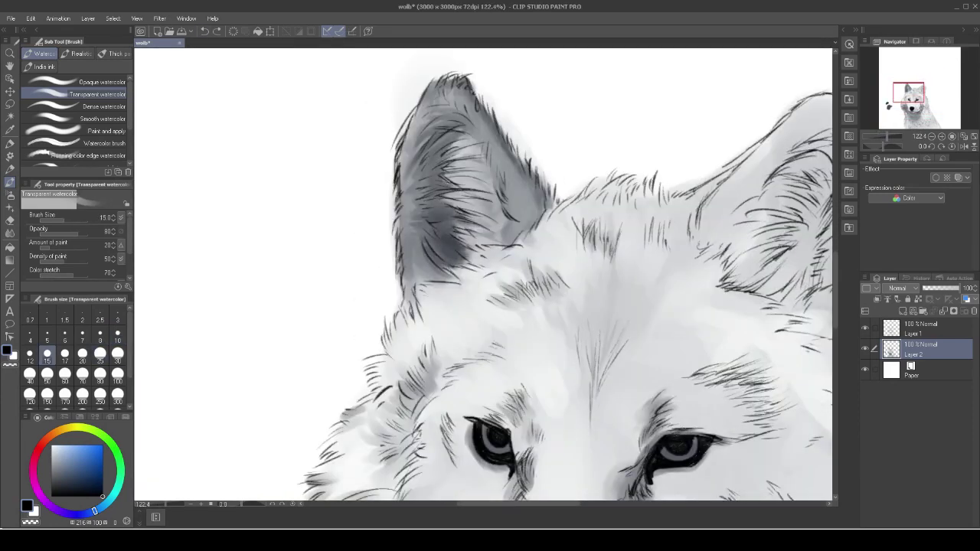
Refine the left ear's fur with fine dark strokes using the Opaque watercolor brush at size 6.
key(comma)
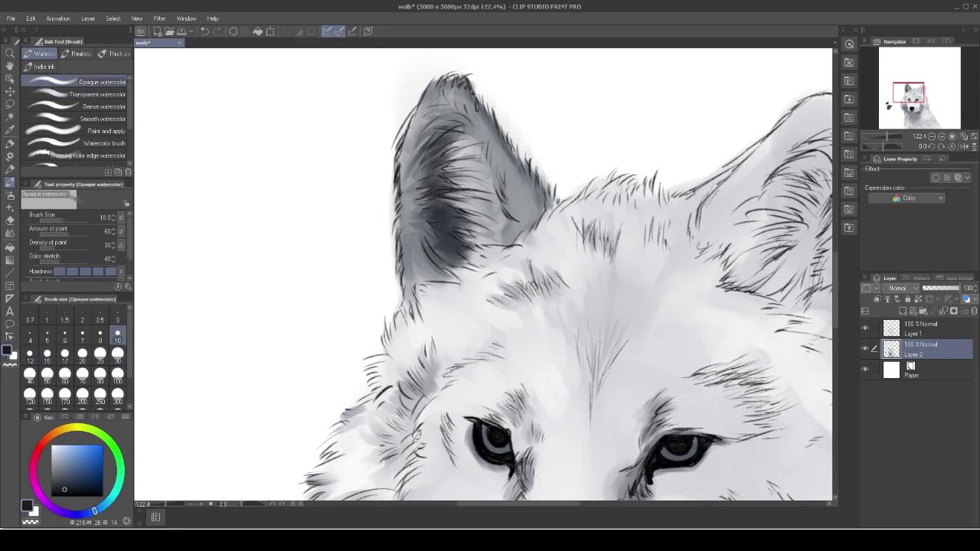
click(64, 337)
drag(483, 276, 689, 230)
scroll(483, 276, up, 3)
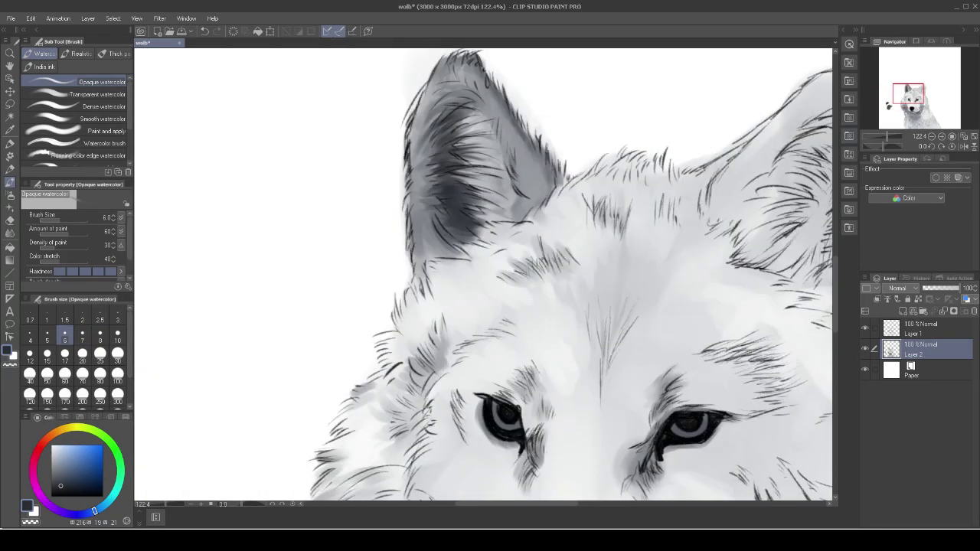
Switch to white and paint light strokes on the left ear's forehead side with the Opaque watercolor brush at size 10.
scroll(482, 276, down, 3)
scroll(483, 276, up, 3)
key(bracketright)
key(bracketright)
key(bracketright)
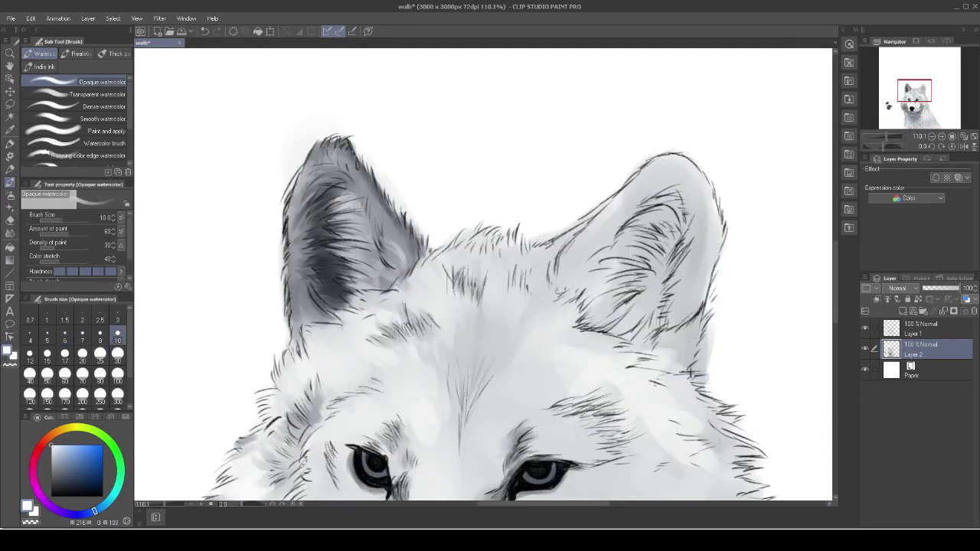
mouse_move(483, 275)
mouse_down()
mouse_move(345, 289)
mouse_move(367, 267)
mouse_up()
Shade the right ear's forehead-side edge in dark blue-gray with the Transparent watercolor brush at size 25.
key(bracketright)
key(bracketright)
key(bracketright)
key(bracketright)
key(bracketright)
key(bracketright)
drag(452, 261, 498, 203)
click(97, 95)
drag(467, 283, 509, 180)
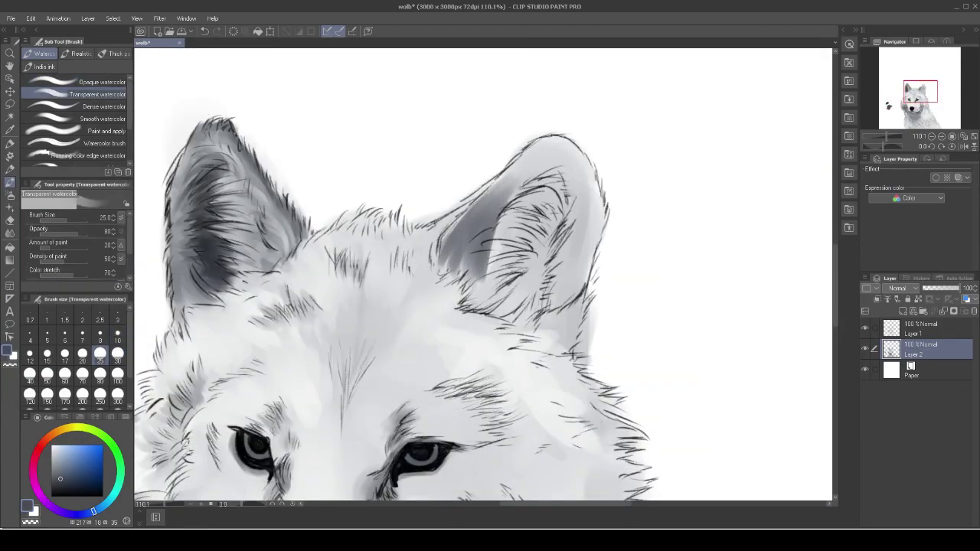
Continue the gray shading around the right ear's rim and down to its base with the Transparent watercolor brush.
drag(437, 283, 536, 165)
key(bracketright)
mouse_move(494, 207)
mouse_down()
mouse_move(551, 150)
mouse_move(582, 142)
mouse_move(598, 222)
mouse_move(571, 310)
mouse_up()
key(bracketleft)
key(bracketleft)
key(bracketleft)
key(bracketleft)
key(bracketleft)
key(bracketleft)
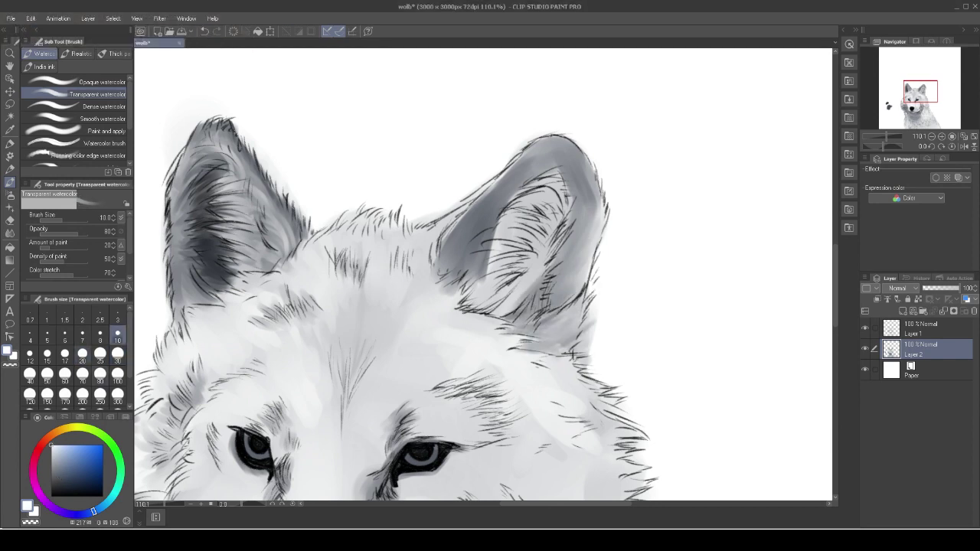
drag(567, 322, 590, 352)
Fill the right ear's interior with gray shading using the Transparent watercolor brush at size 30.
key(bracketright)
key(bracketright)
key(bracketright)
key(bracketright)
key(bracketright)
drag(536, 184, 482, 306)
drag(567, 184, 468, 306)
Lighten the right ear's outer rim in white with the Opaque watercolor brush at size 30 and blend it with Transparent watercolor.
click(100, 81)
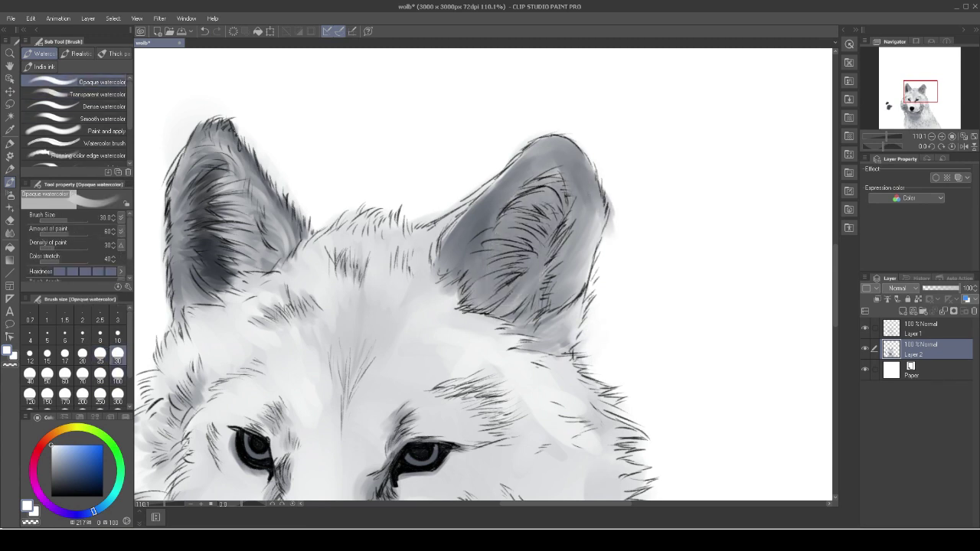
drag(558, 117, 611, 222)
mouse_move(566, 153)
mouse_down()
mouse_move(594, 222)
mouse_move(565, 144)
mouse_up()
click(97, 94)
drag(582, 199, 575, 260)
mouse_move(514, 165)
mouse_down()
mouse_move(463, 245)
mouse_move(689, 230)
mouse_move(417, 332)
mouse_up()
Darken the right ear's forehead-side edge and tip in dark blue-gray with the Opaque watercolor brush.
click(99, 354)
click(97, 81)
drag(452, 245, 410, 282)
drag(502, 205, 448, 253)
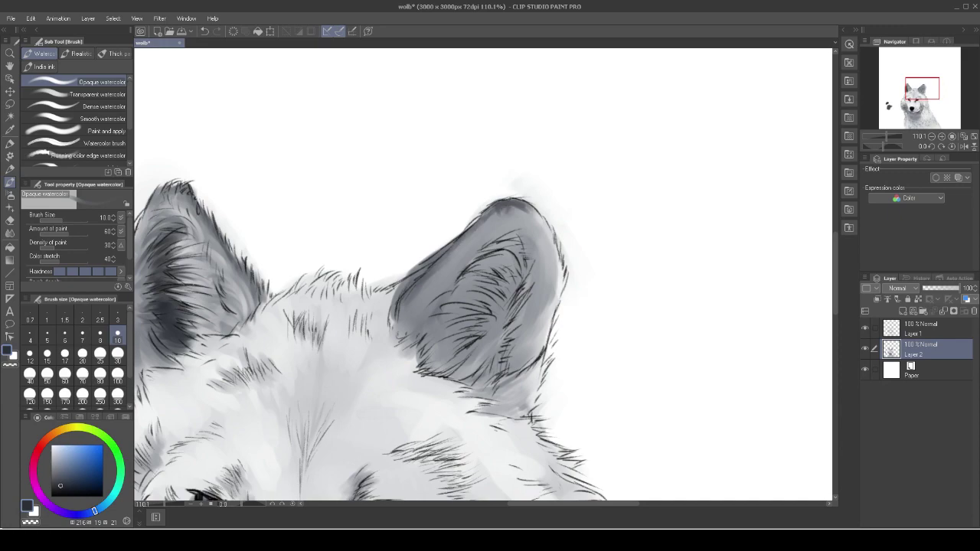
scroll(521, 208, down, 3)
scroll(521, 208, up, 5)
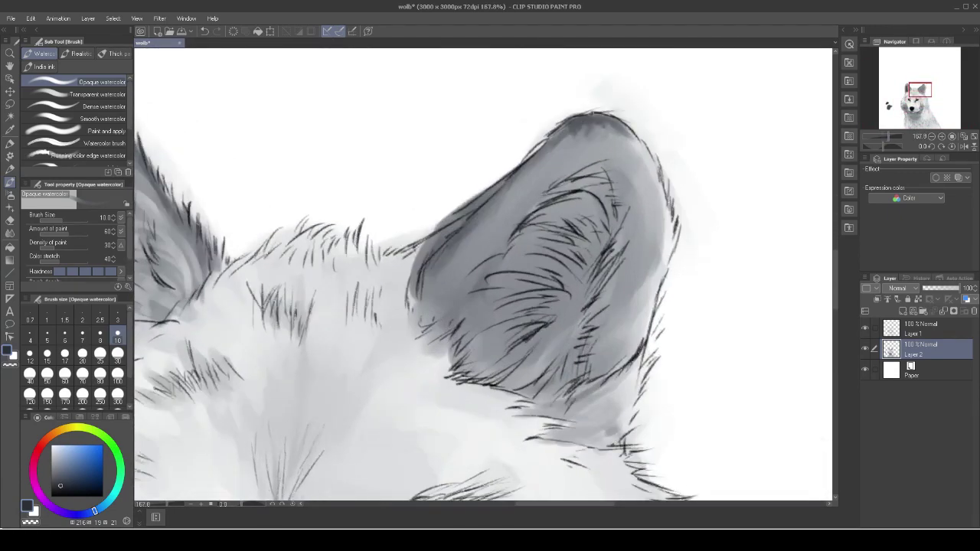
scroll(483, 276, down, 2)
Paint light blue-gray and white strokes inside the right ear's forehead side with the Opaque watercolor brush at sizes 25 and 10.
click(100, 354)
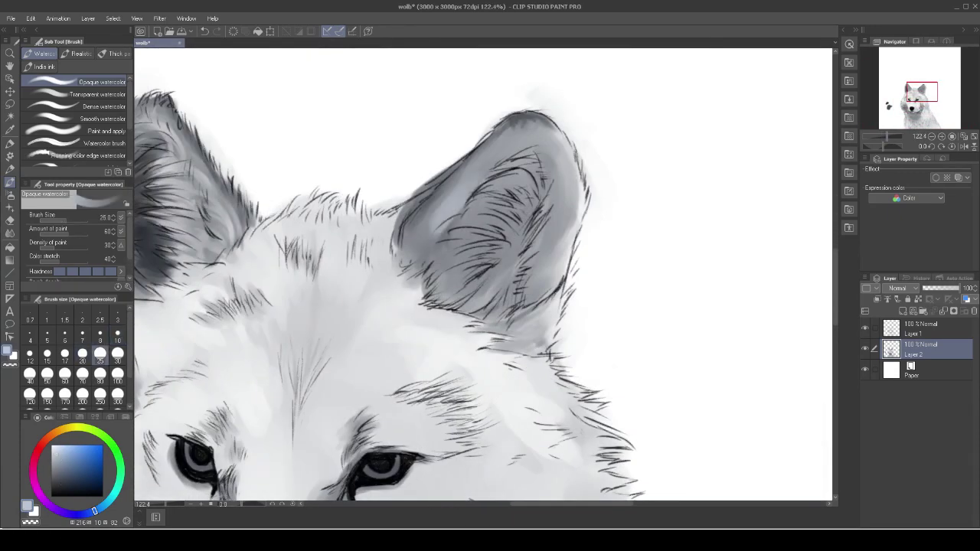
mouse_move(437, 206)
mouse_down()
mouse_move(417, 253)
mouse_move(429, 254)
mouse_up()
click(117, 335)
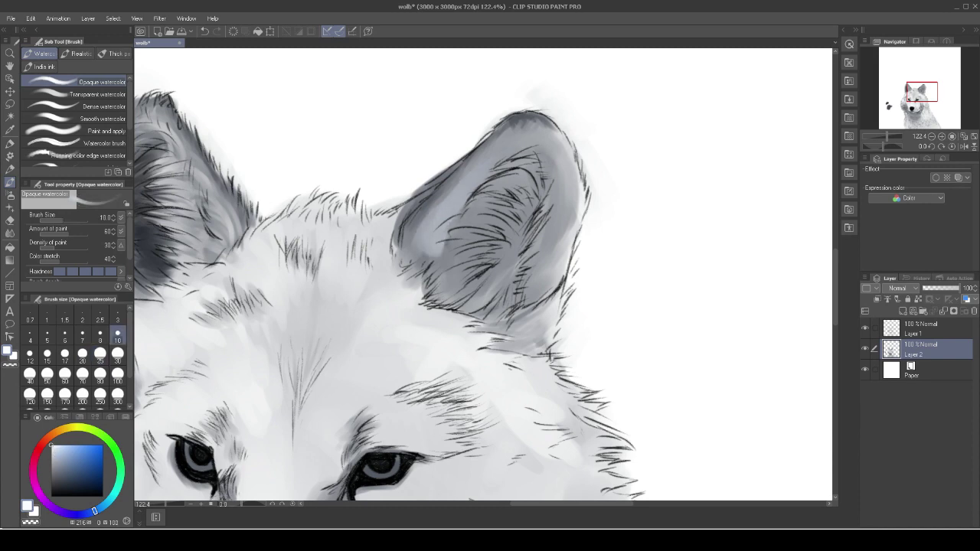
drag(490, 211, 437, 245)
Sample a dark blue-gray and shade the lower part of the right ear with the Opaque watercolor brush at size 30.
alt+click(452, 268)
drag(490, 280, 433, 310)
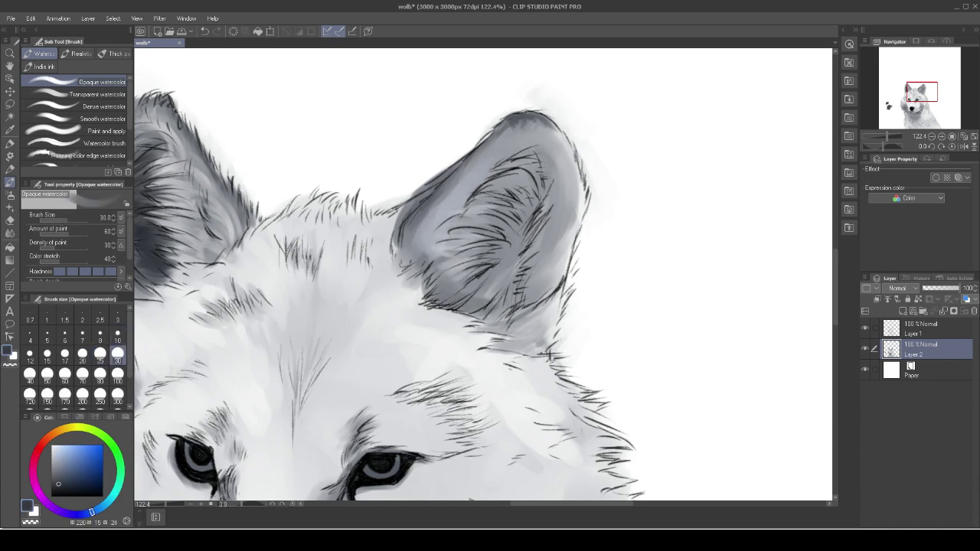
drag(471, 264, 429, 298)
mouse_move(501, 314)
mouse_down()
mouse_move(471, 322)
mouse_move(433, 311)
mouse_up()
Block in the right ear's deep hollow in black with the Opaque watercolor brush at size 25.
alt+click(506, 253)
drag(515, 251, 484, 284)
mouse_move(526, 224)
mouse_down()
mouse_move(506, 243)
mouse_move(505, 228)
mouse_move(507, 265)
mouse_up()
click(99, 353)
drag(515, 257, 467, 291)
drag(536, 200, 502, 276)
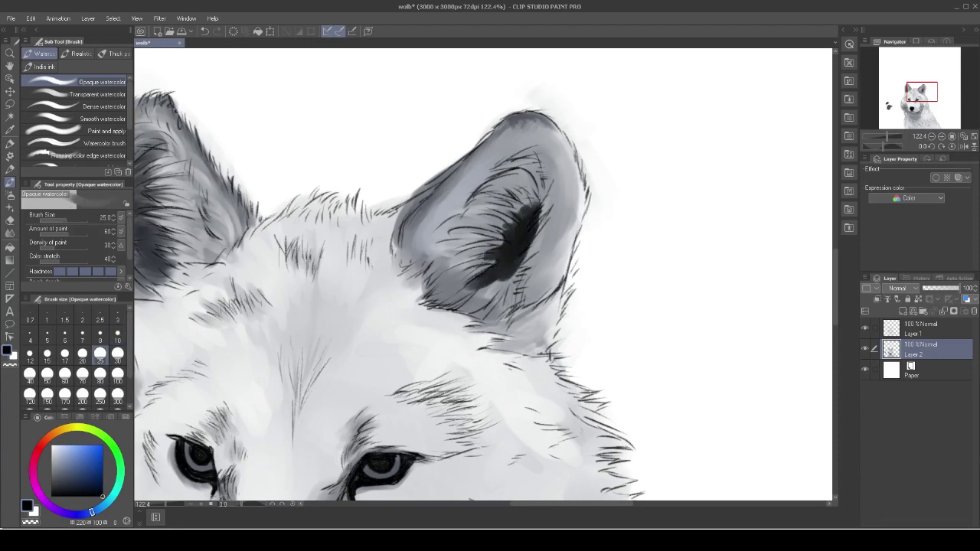
drag(540, 176, 525, 218)
Soften the black hollow's lower edge toward the right ear's base in dark blue-gray with the Opaque watercolor brush at size 30.
click(117, 353)
alt+click(505, 261)
drag(516, 271, 455, 320)
drag(540, 234, 506, 287)
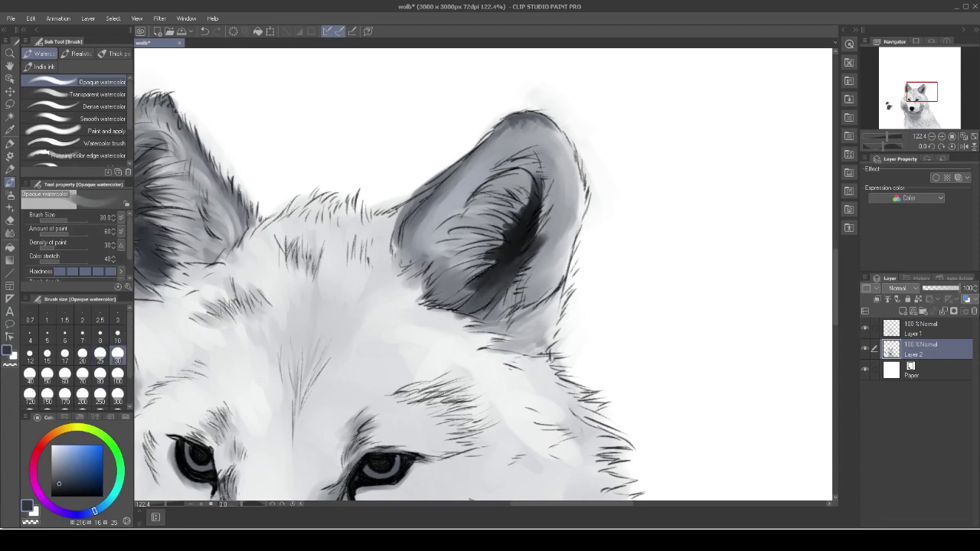
Paint dark blue-gray hair strokes radiating from the right ear's hollow and along its base with the Opaque watercolor brush at size 10.
click(117, 334)
drag(504, 229, 462, 277)
drag(521, 198, 472, 232)
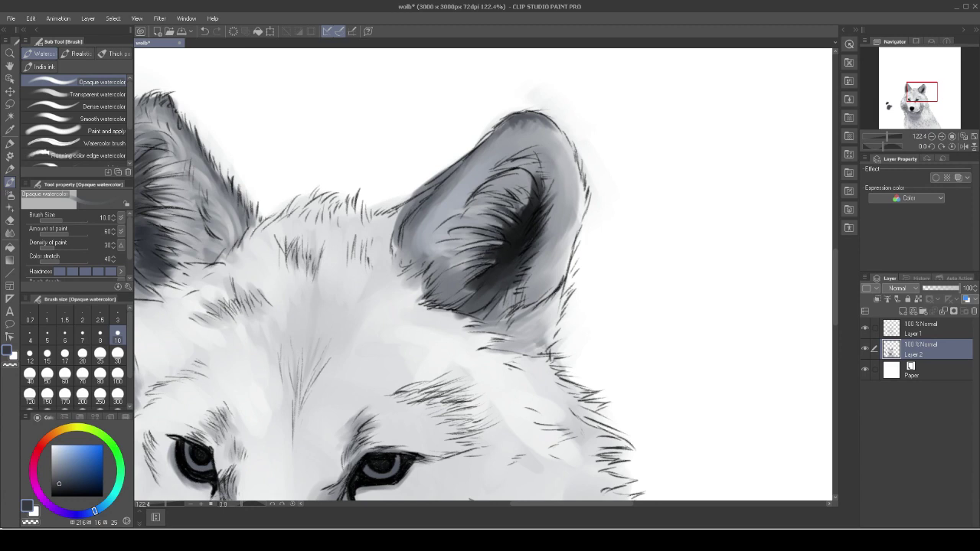
drag(532, 178, 495, 216)
mouse_move(530, 175)
mouse_down()
mouse_move(515, 202)
mouse_move(536, 242)
mouse_up()
drag(550, 246, 518, 281)
drag(561, 219, 516, 277)
drag(559, 284, 508, 309)
drag(522, 281, 477, 325)
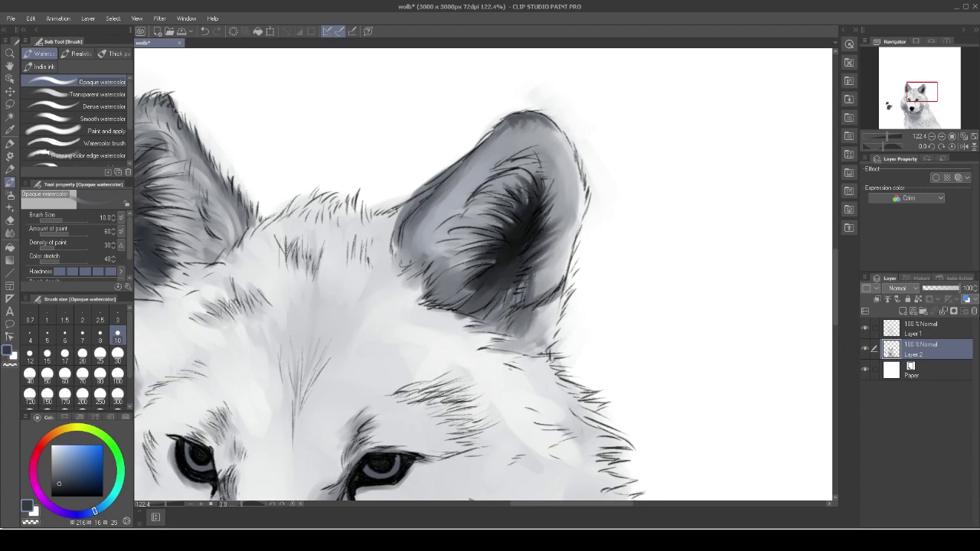
Shade the upper forehead tufts in dark blue-gray with the Transparent watercolor brush at size 30.
click(82, 335)
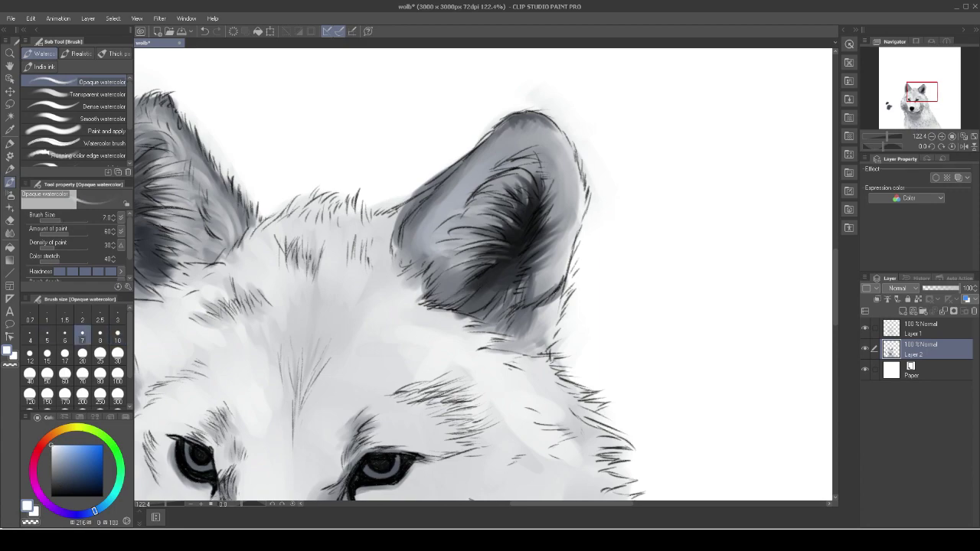
key(ctrl+0)
scroll(482, 276, up, 3)
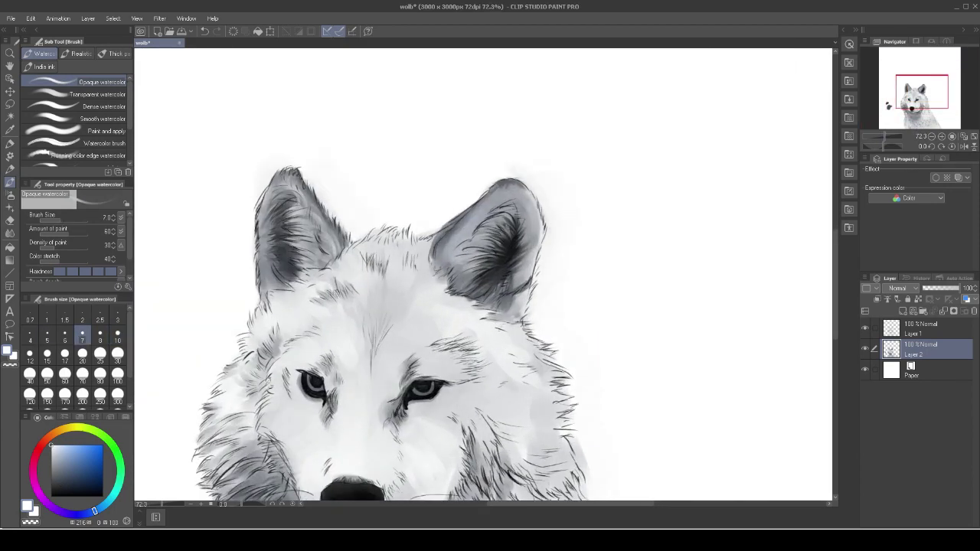
click(97, 94)
drag(114, 393, 154, 435)
key(bracketright)
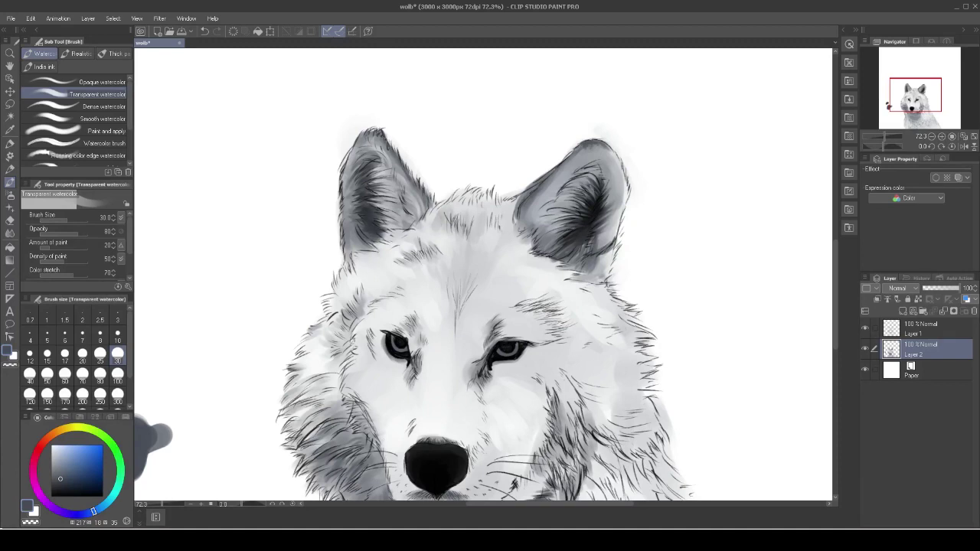
Deepen the fan-shaped fur in the middle of the forehead with the Transparent watercolor brush at sizes 20 and 10.
key(bracketleft)
key(bracketleft)
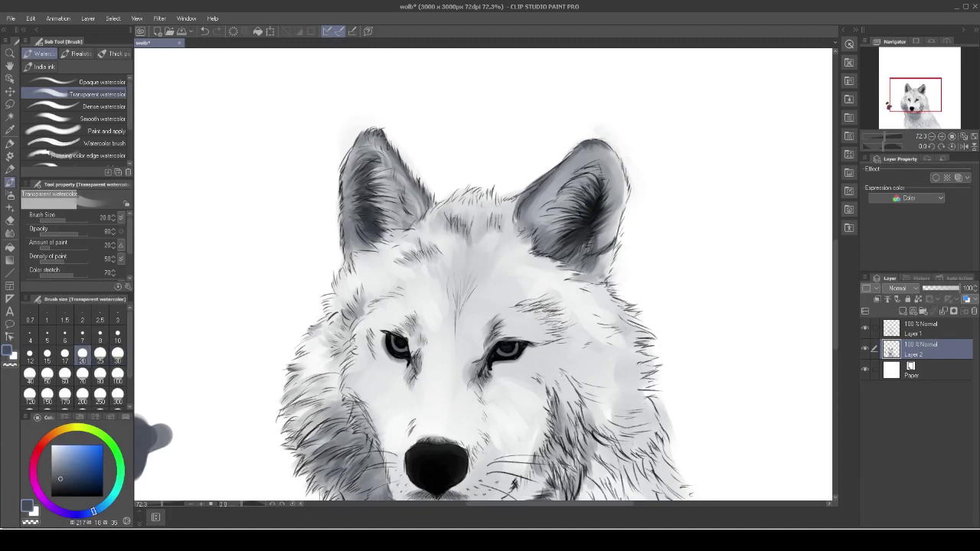
key(bracketleft)
key(bracketleft)
key(bracketleft)
key(bracketleft)
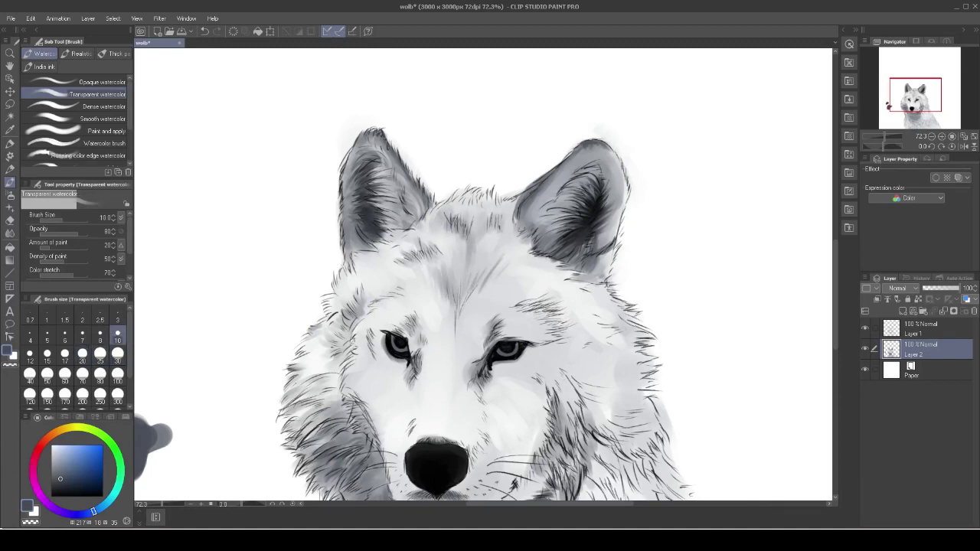
drag(153, 437, 140, 318)
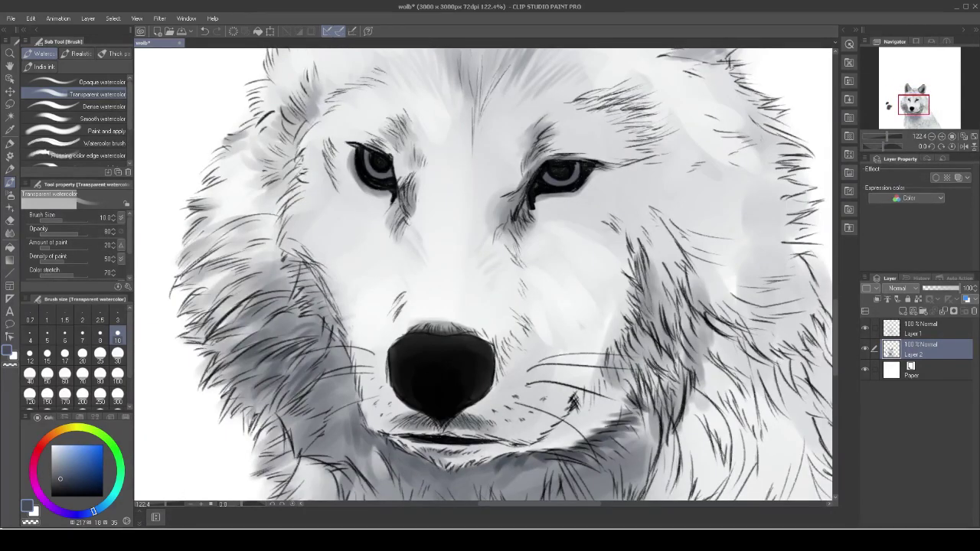
Shade the left edge of the face beside the cheek ruff in dark blue-gray with the Transparent watercolor brush at size 10.
key(bracketleft)
key(bracketleft)
key(bracketleft)
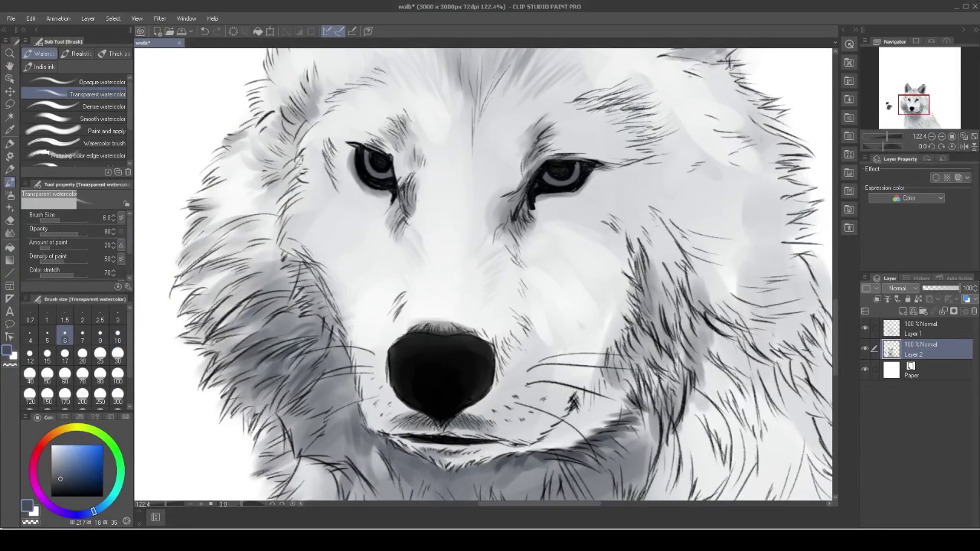
key(bracketright)
key(bracketright)
key(bracketright)
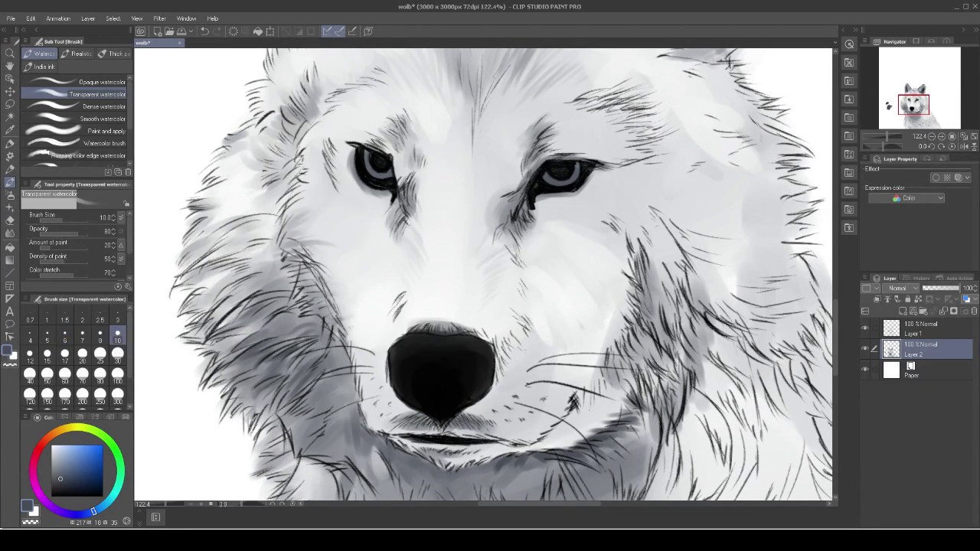
mouse_move(291, 205)
mouse_down()
mouse_move(284, 260)
mouse_move(349, 337)
mouse_up()
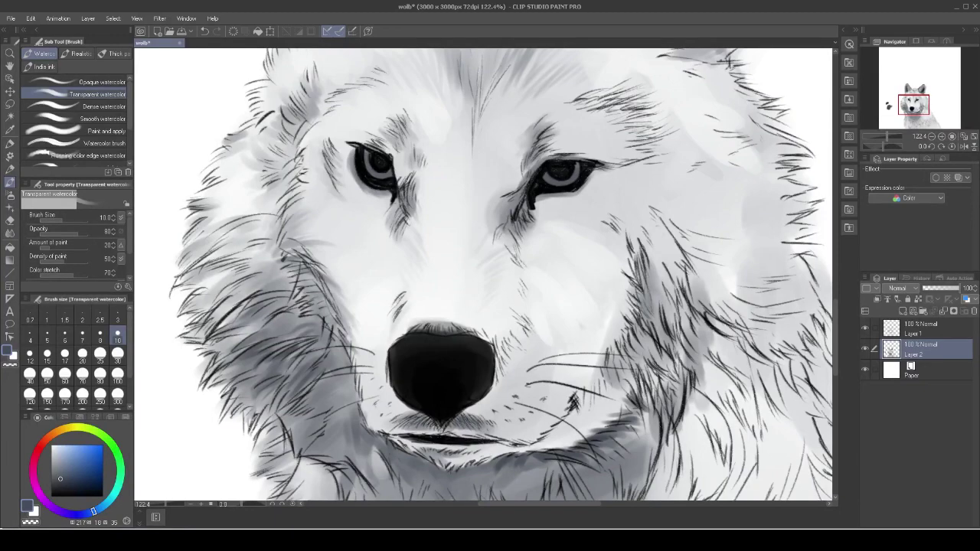
Shade the right side of the muzzle bridge in dark blue-gray with a larger Transparent watercolor brush, refining the fur at size 10.
drag(460, 306, 364, 283)
key(bracketright)
key(bracketright)
key(bracketright)
key(bracketright)
key(bracketright)
key(bracketright)
drag(395, 237, 433, 291)
drag(394, 257, 441, 321)
mouse_move(440, 253)
mouse_down()
mouse_move(421, 337)
mouse_move(454, 273)
mouse_up()
key(bracketleft)
key(bracketleft)
key(bracketleft)
key(bracketleft)
key(bracketleft)
key(bracketleft)
mouse_move(440, 231)
mouse_down()
mouse_move(423, 268)
mouse_move(437, 290)
mouse_up()
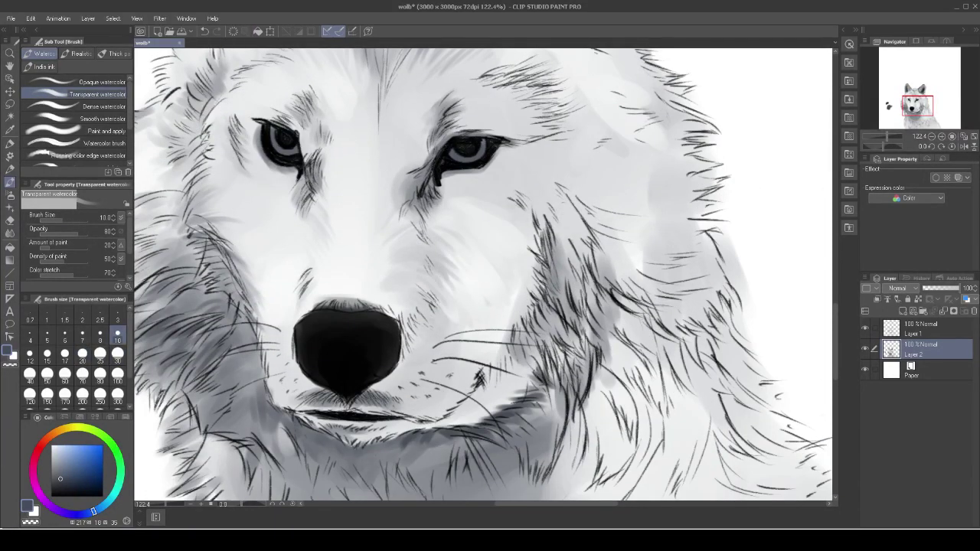
Paint broad dark blue-gray shading down the side of the head behind the right eye with the Transparent watercolor brush at size 50.
drag(459, 229, 364, 325)
key(bracketright)
key(bracketright)
key(bracketright)
key(bracketright)
key(bracketright)
key(bracketright)
key(bracketright)
key(bracketright)
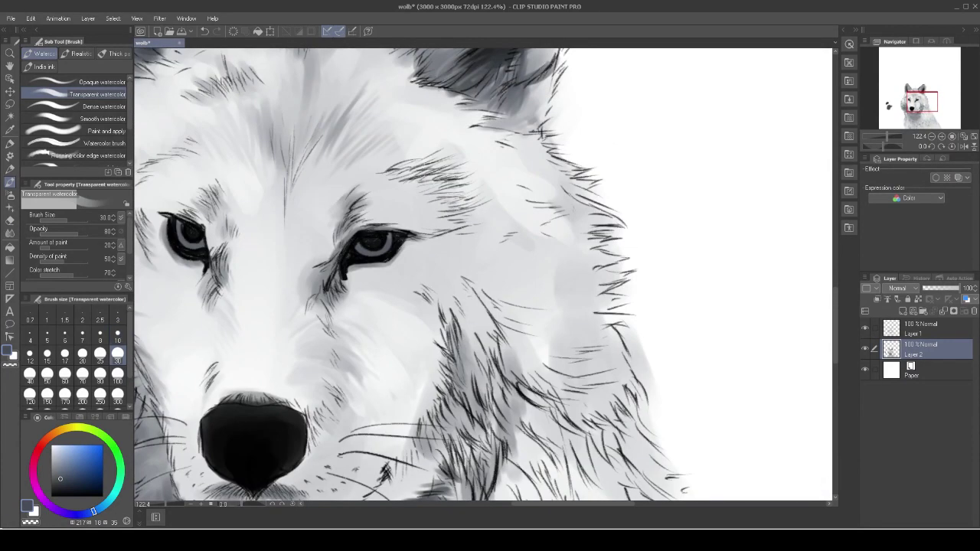
mouse_move(460, 168)
mouse_down()
mouse_move(498, 245)
mouse_move(552, 314)
mouse_up()
drag(536, 168, 566, 276)
drag(483, 265, 536, 391)
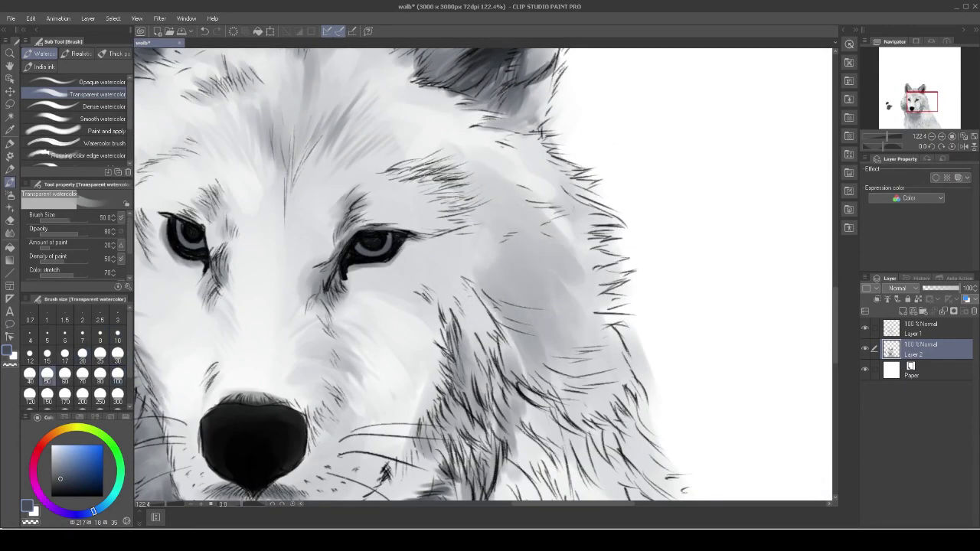
drag(498, 307, 583, 399)
Deepen the brow fur above the right eye with the Transparent watercolor brush at sizes 30, 20 and 10.
key(bracketleft)
key(bracketleft)
mouse_move(390, 157)
mouse_down()
mouse_move(475, 230)
mouse_move(479, 187)
mouse_up()
key(bracketleft)
key(bracketleft)
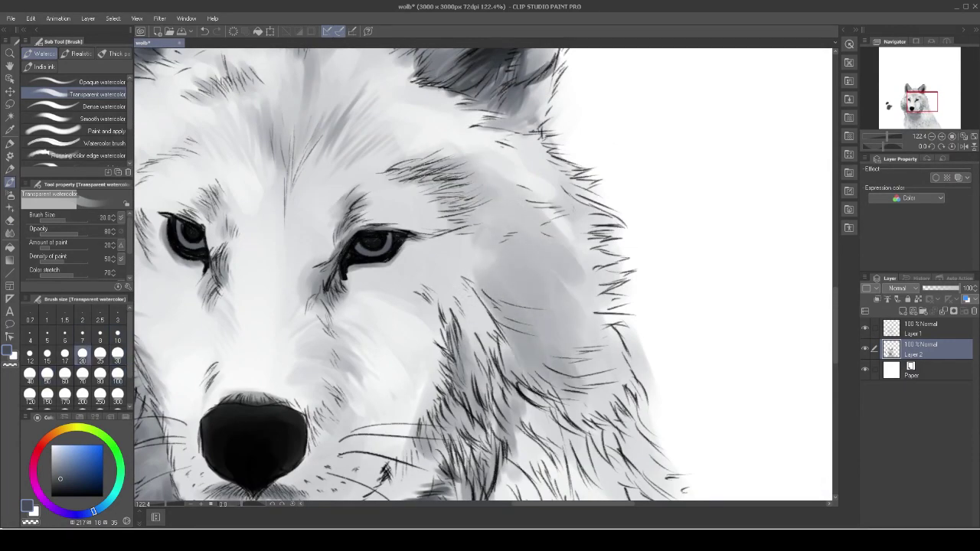
drag(392, 183, 452, 205)
key(bracketleft)
key(bracketleft)
key(bracketleft)
key(bracketleft)
drag(398, 178, 462, 198)
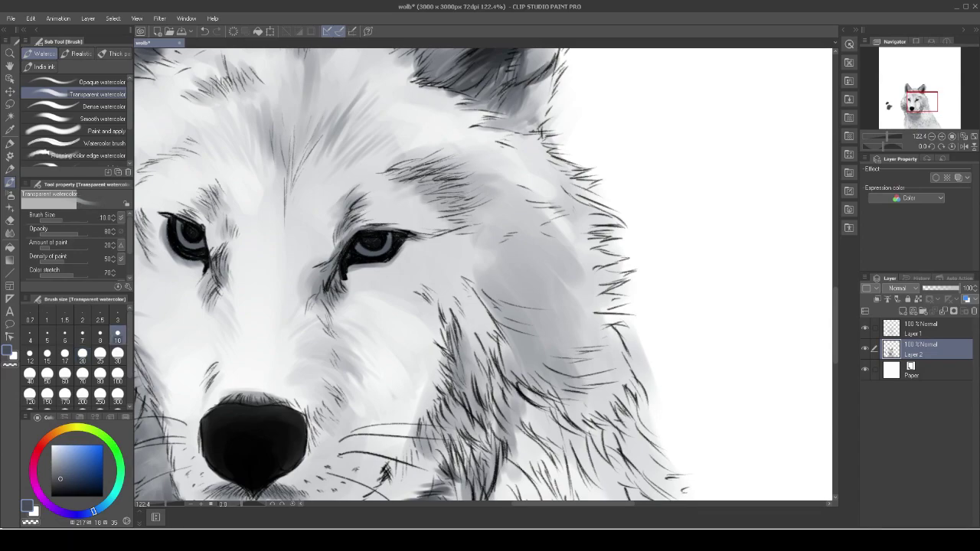
mouse_move(350, 252)
mouse_down()
mouse_move(414, 276)
mouse_move(613, 398)
mouse_move(502, 257)
mouse_up()
key(ctrl+0)
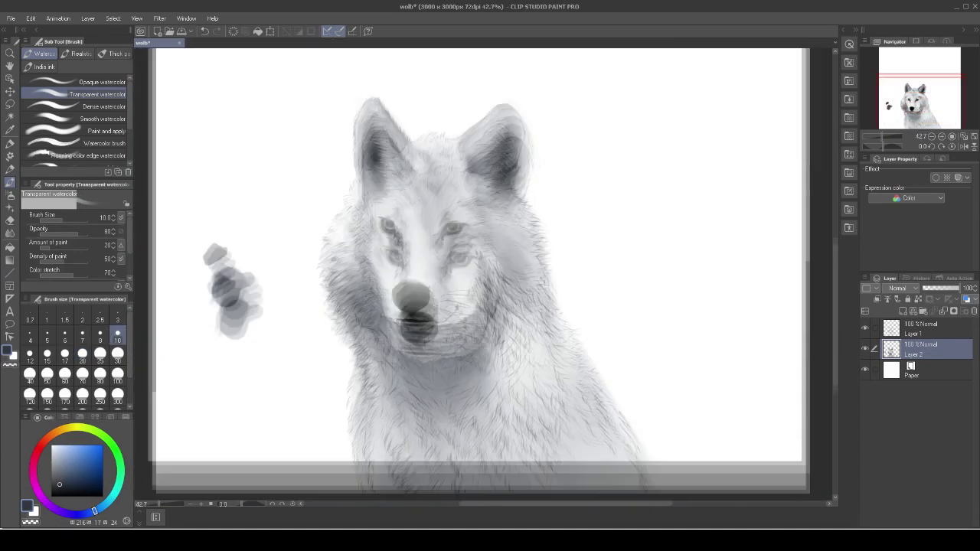
key(ctrl+s)
scroll(482, 275, up, 2)
key(bracketright)
key(bracketright)
key(bracketright)
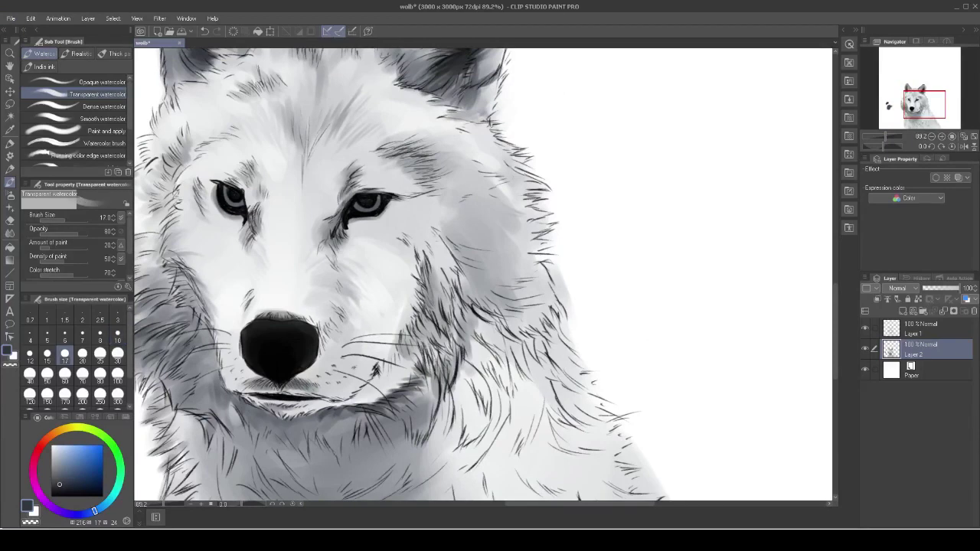
drag(499, 219, 531, 204)
key(ctrl+z)
drag(521, 241, 529, 229)
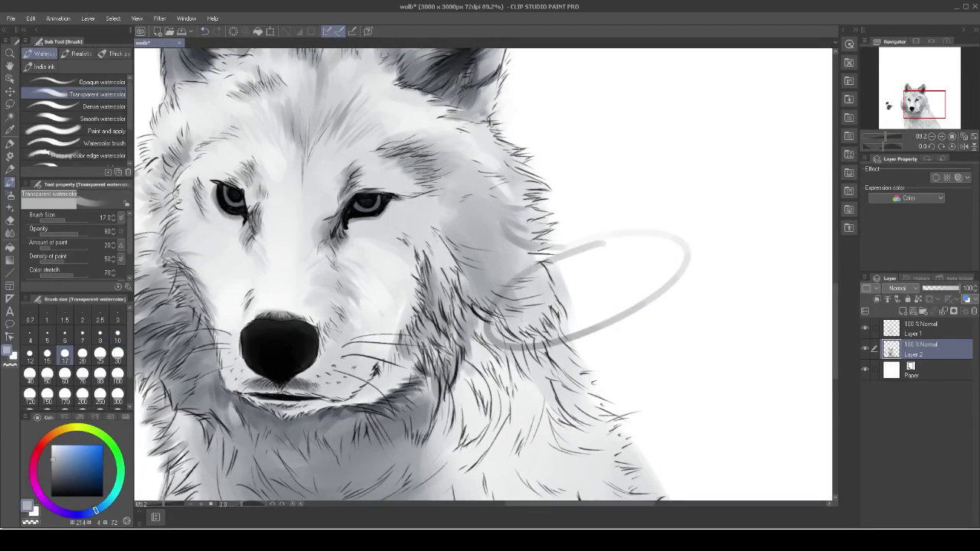
key(ctrl+z)
click(866, 328)
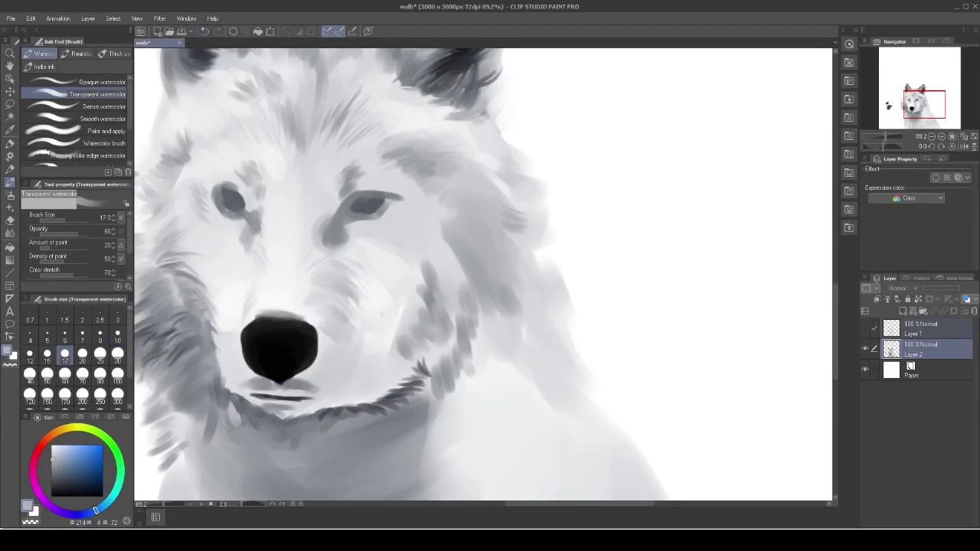
key(comma)
key(ctrl+z)
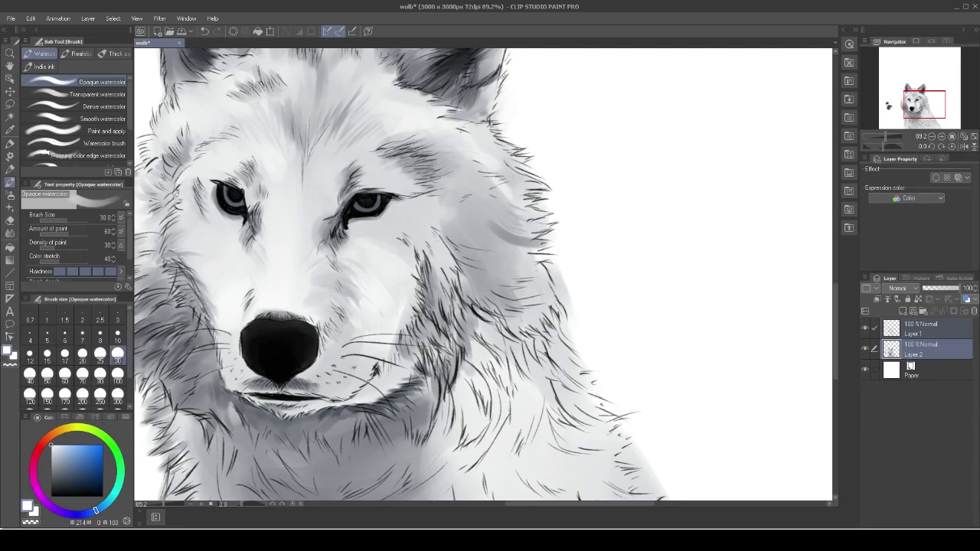
mouse_move(482, 241)
mouse_down()
mouse_move(544, 218)
mouse_move(528, 221)
mouse_move(545, 207)
mouse_up()
key(ctrl+z)
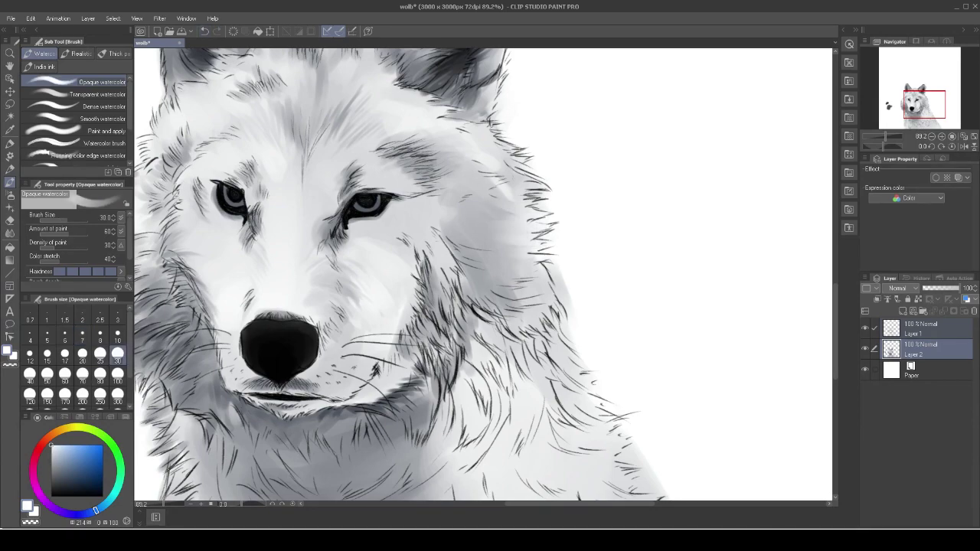
Shade the hollow in the ruff beside the right cheek in dark blue-gray with the Opaque and Transparent watercolor brushes at size 30.
drag(528, 291, 450, 203)
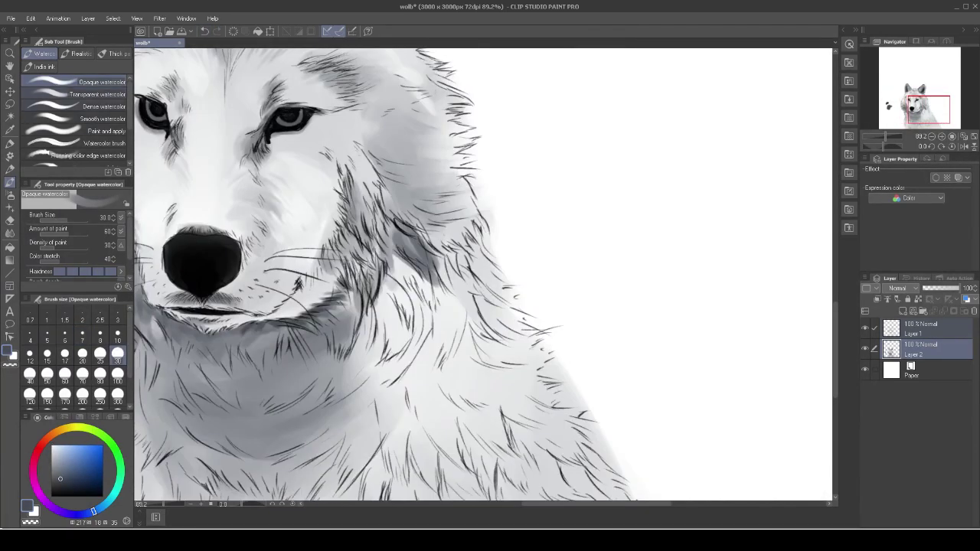
key(period)
drag(429, 257, 367, 337)
drag(464, 209, 395, 257)
drag(463, 256, 383, 326)
drag(452, 287, 406, 322)
drag(471, 268, 390, 337)
scroll(429, 306, down, 3)
scroll(353, 260, up, 5)
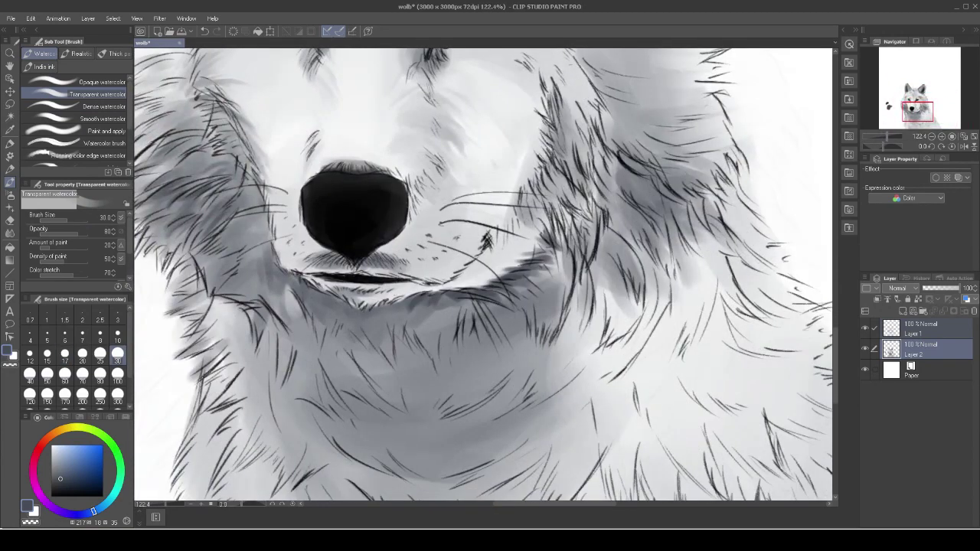
Shade the lip line and right mouth corner in dark blue-gray with the Transparent watercolor brush at size 20.
scroll(481, 303, up, 2)
key(bracketleft)
key(bracketleft)
drag(360, 262, 303, 277)
drag(483, 239, 377, 291)
drag(500, 205, 475, 245)
drag(503, 222, 444, 276)
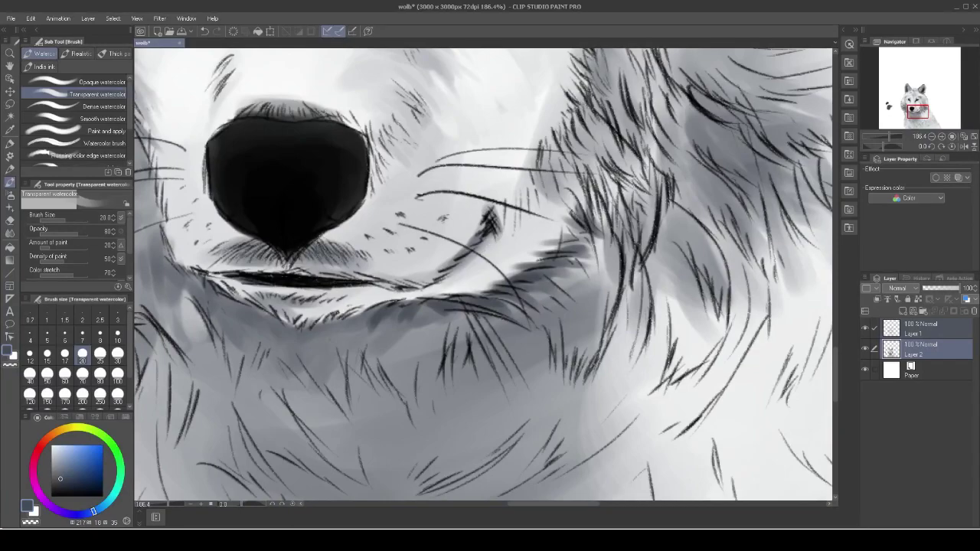
drag(475, 233, 406, 272)
Deepen the fur along the right cheek and above the end of the jaw with the Transparent watercolor brush at size 15.
key(bracketleft)
key(bracketleft)
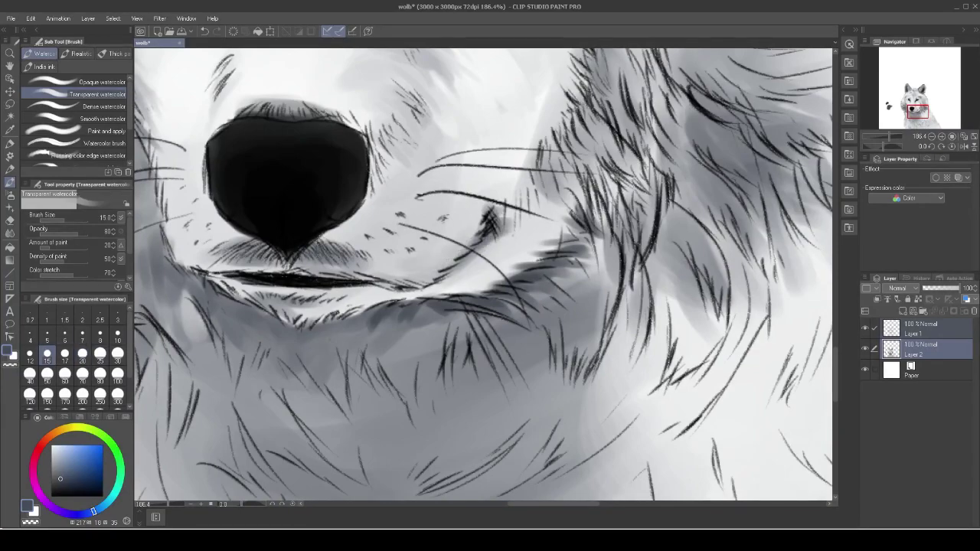
scroll(468, 281, down, 1)
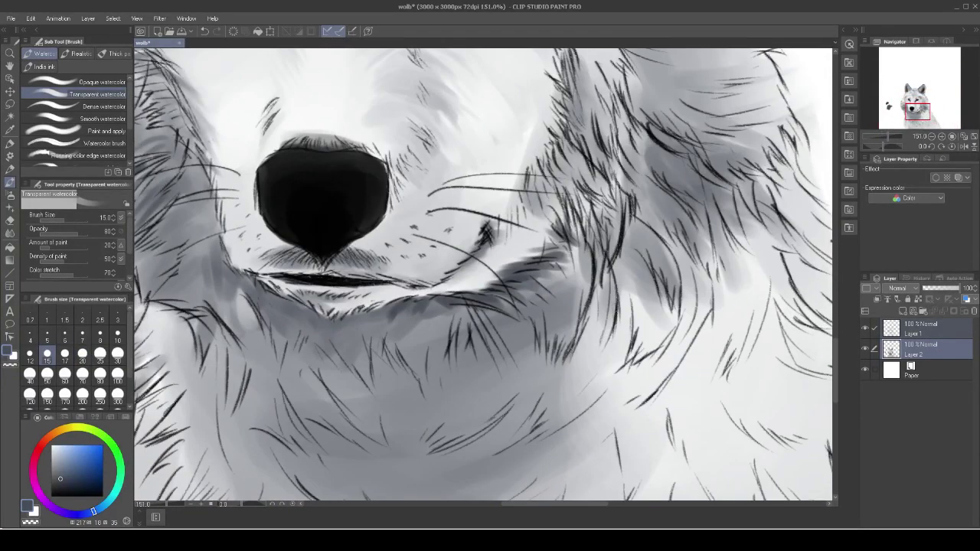
scroll(483, 274, down, 1)
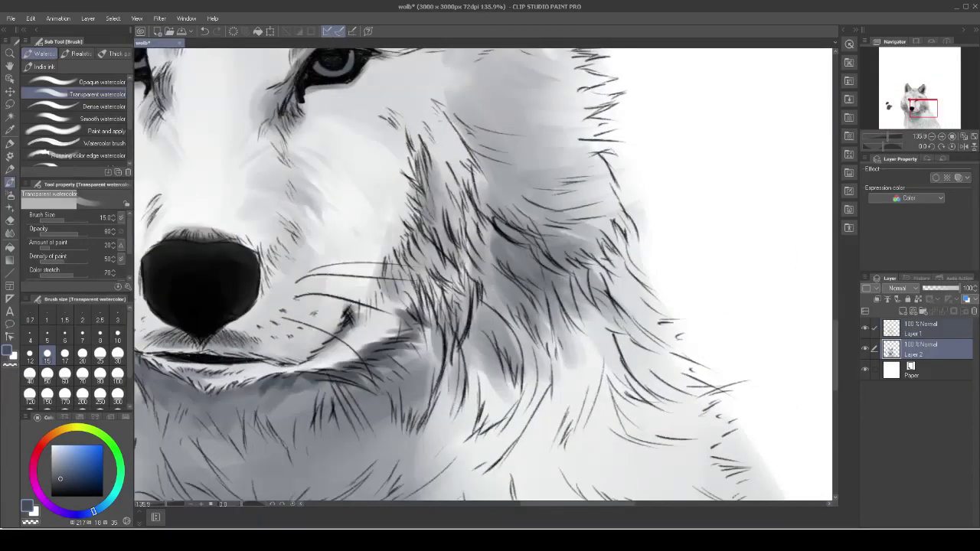
drag(425, 154, 406, 203)
drag(434, 273, 420, 337)
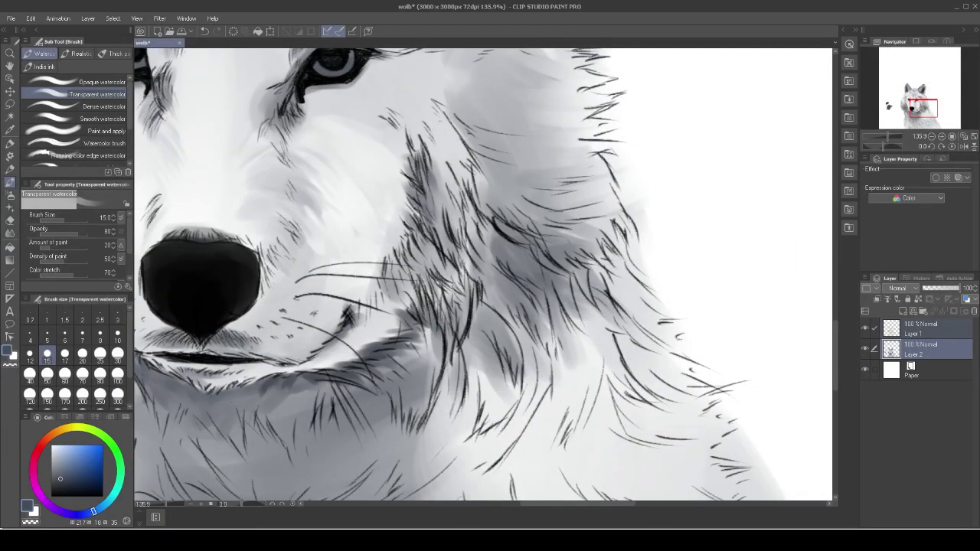
drag(443, 291, 398, 362)
Darken the fur under the right jawline in black with the Transparent and Opaque watercolor brushes at size 10.
click(117, 335)
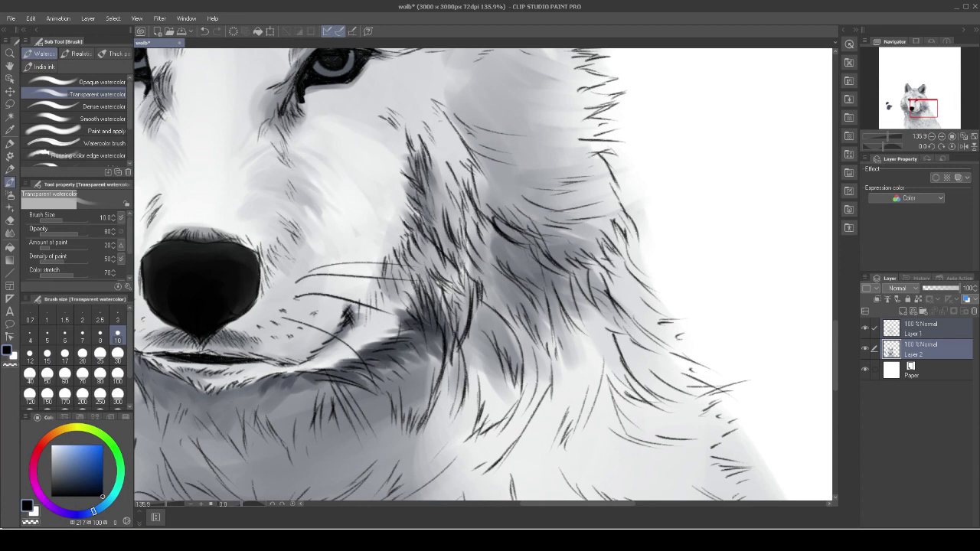
click(77, 81)
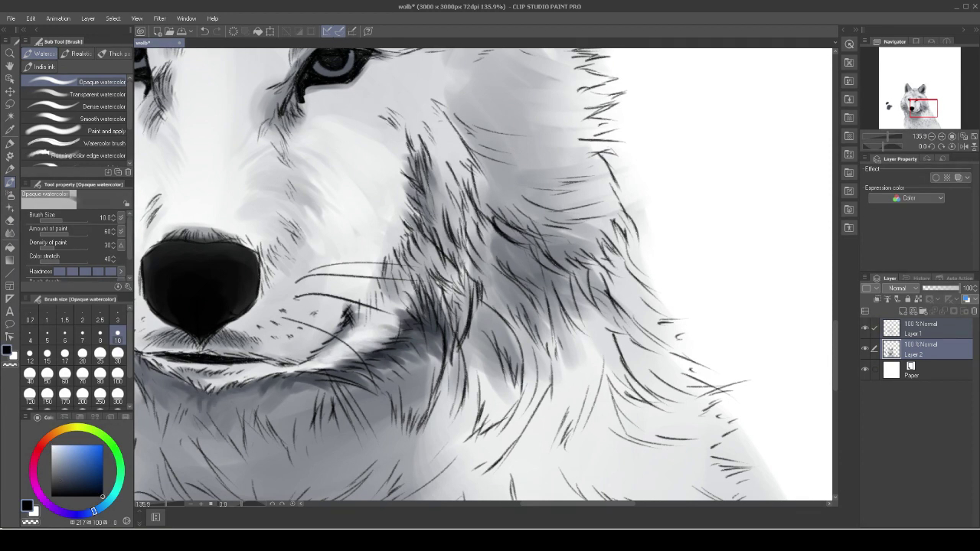
drag(355, 375, 386, 384)
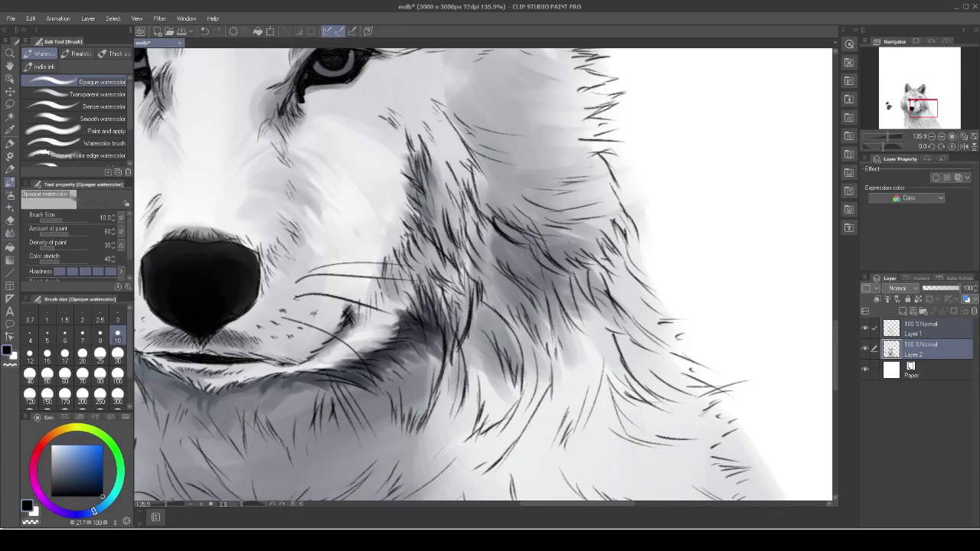
Shade the upper lip on both sides below the nose in dark blue-gray with the Transparent watercolor brush at size 20.
scroll(482, 276, down, 5)
scroll(482, 276, up, 8)
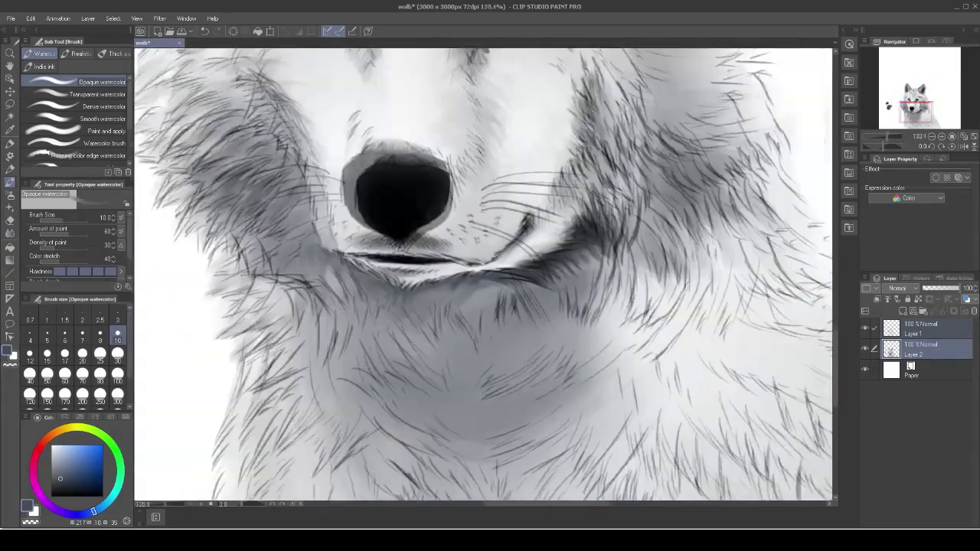
scroll(429, 291, down, 5)
scroll(429, 291, up, 4)
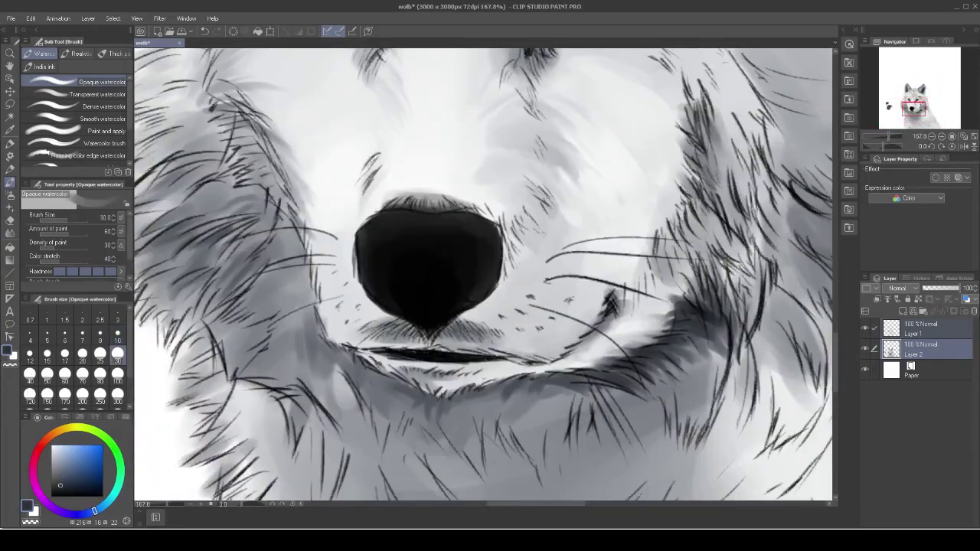
click(97, 95)
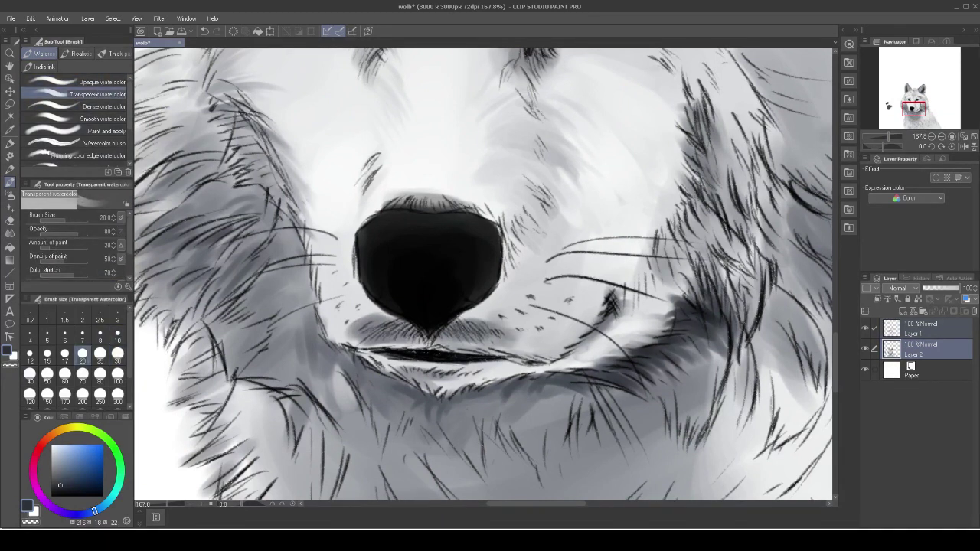
mouse_move(348, 318)
mouse_down()
mouse_move(387, 335)
mouse_move(494, 349)
mouse_up()
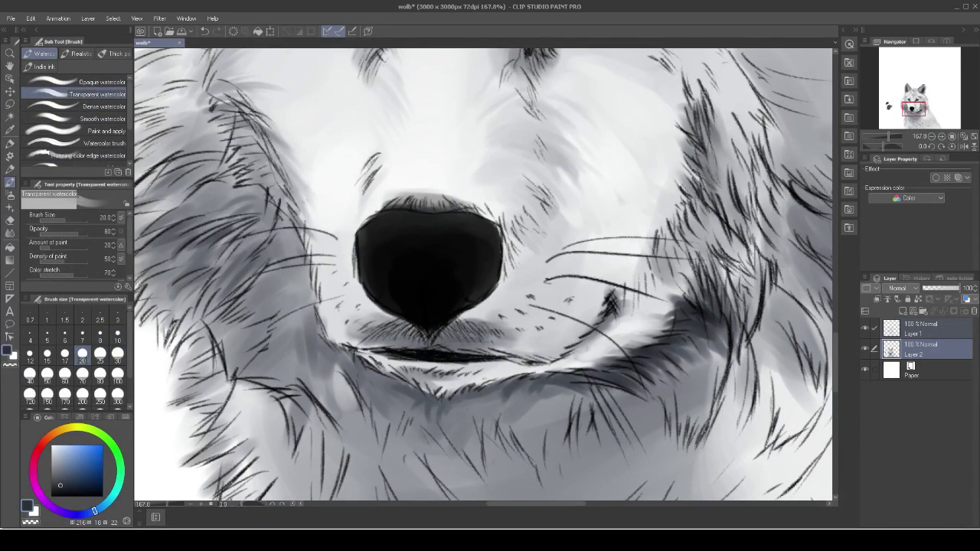
click(98, 82)
key(x)
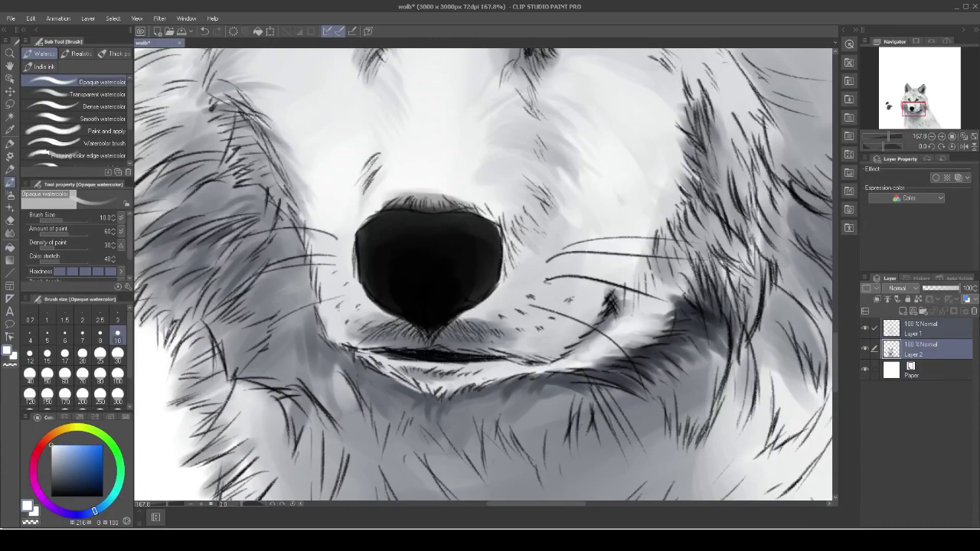
Pick the dark blue-gray from the painted swatch and shade the middle and lower chest with the Transparent watercolor brush at size 60.
scroll(483, 274, down, 5)
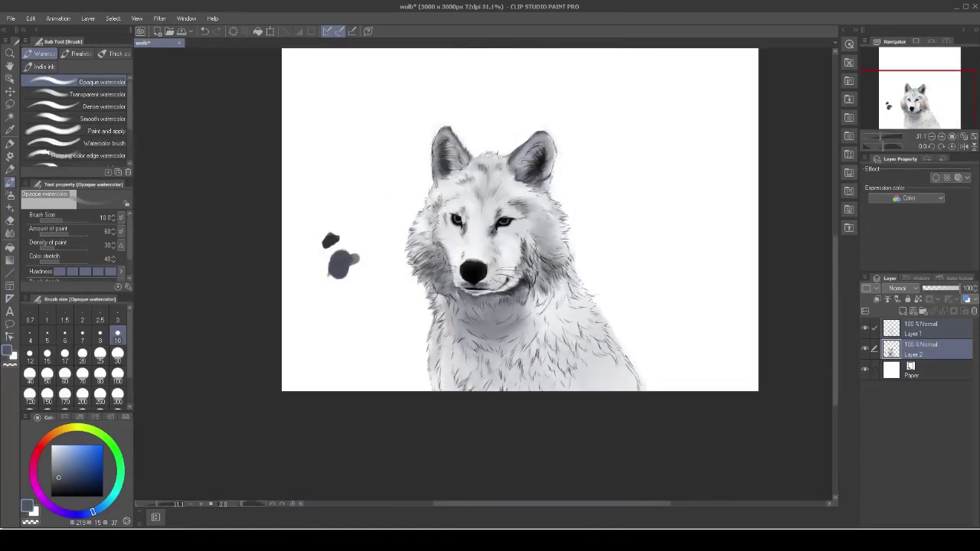
scroll(483, 274, up, 2)
alt+click(241, 198)
click(99, 353)
click(97, 95)
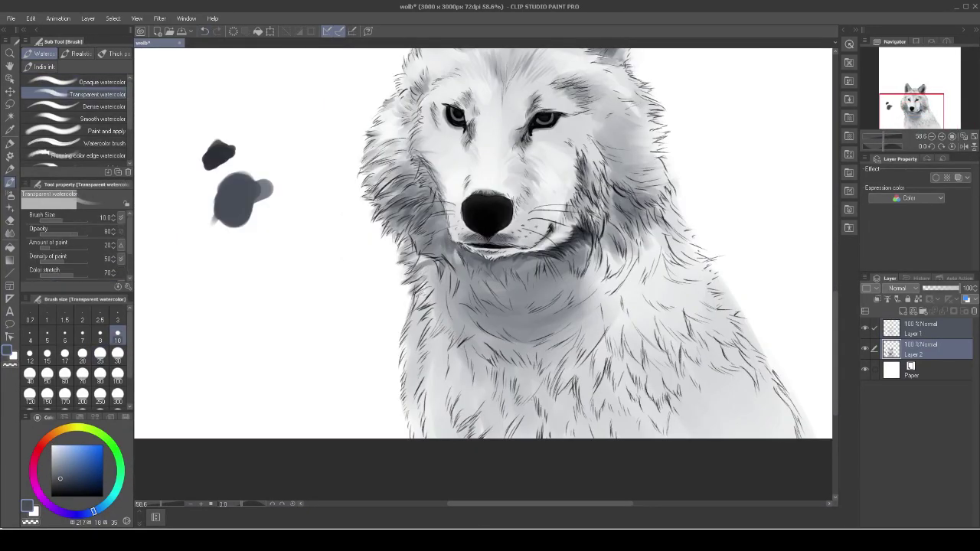
click(65, 374)
mouse_move(426, 268)
mouse_down()
mouse_move(435, 348)
mouse_move(506, 394)
mouse_move(536, 379)
mouse_move(567, 425)
mouse_up()
drag(552, 352, 621, 406)
drag(597, 359, 651, 436)
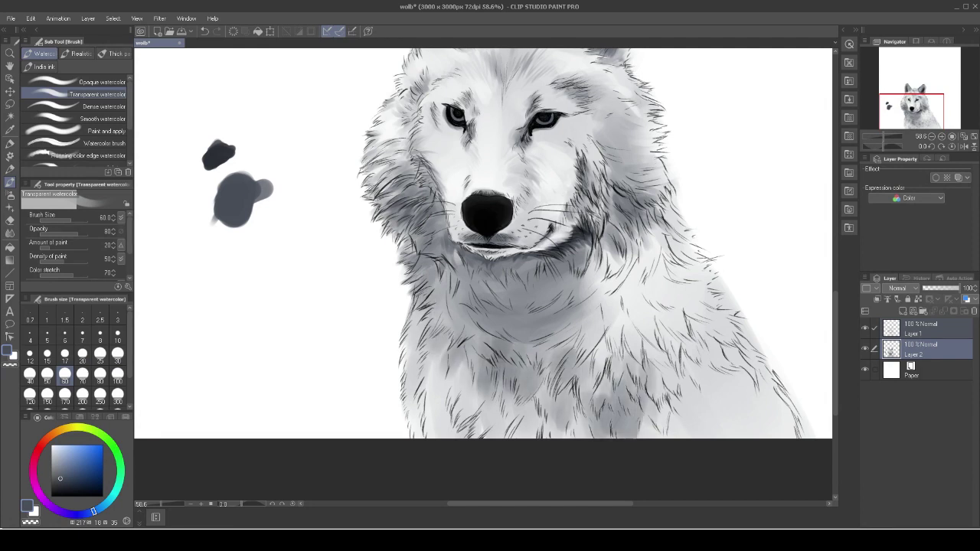
drag(662, 345, 663, 429)
Spread broad dark blue-gray shading over the right half of the chest with the Transparent watercolor brush at size 100.
click(117, 374)
drag(589, 360, 613, 257)
mouse_move(606, 329)
mouse_down()
mouse_move(667, 249)
mouse_move(613, 383)
mouse_up()
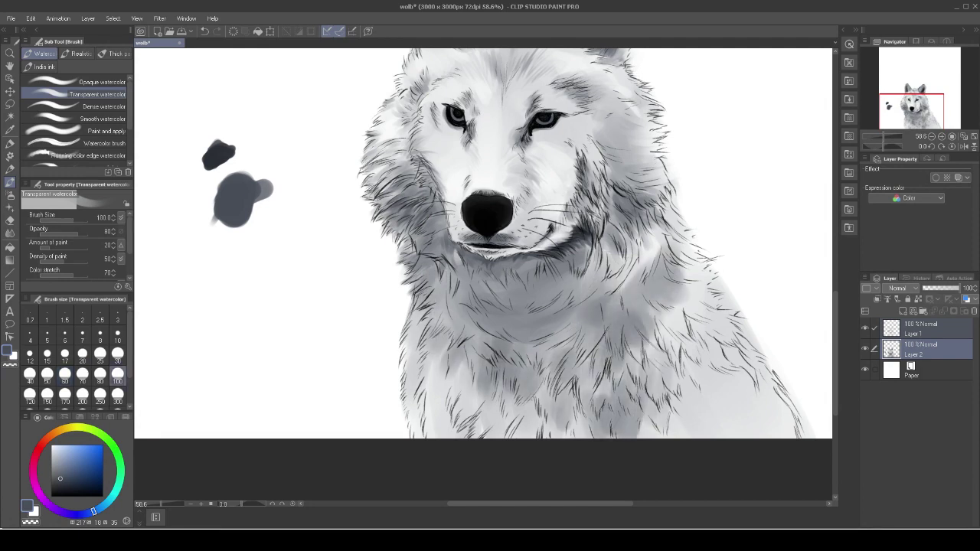
drag(651, 329, 590, 398)
Deepen the chest fur's right edge down to the canvas bottom with the Transparent watercolor brush at size 60.
click(64, 374)
mouse_move(620, 291)
mouse_down()
mouse_move(651, 256)
mouse_move(655, 364)
mouse_up()
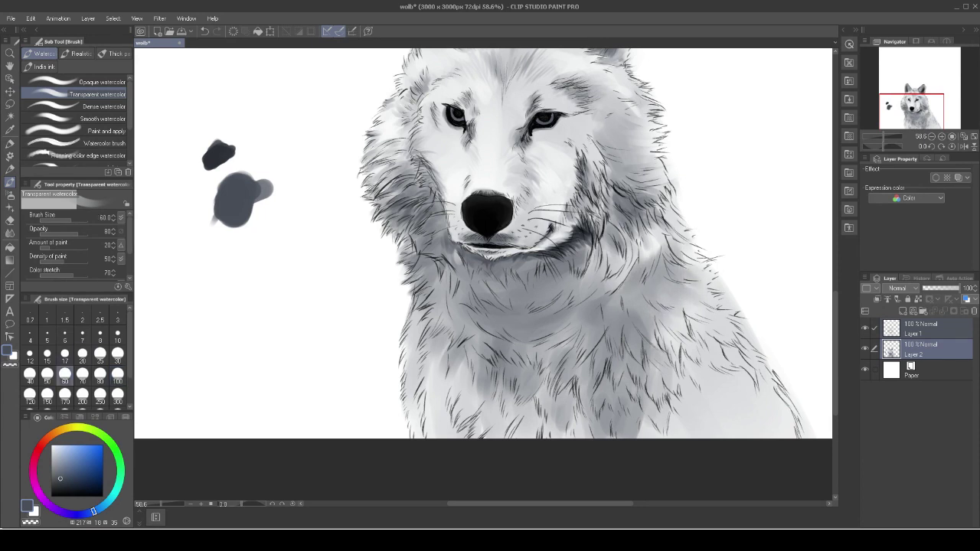
drag(666, 318, 689, 414)
mouse_move(674, 360)
mouse_down()
mouse_move(621, 425)
mouse_move(674, 436)
mouse_up()
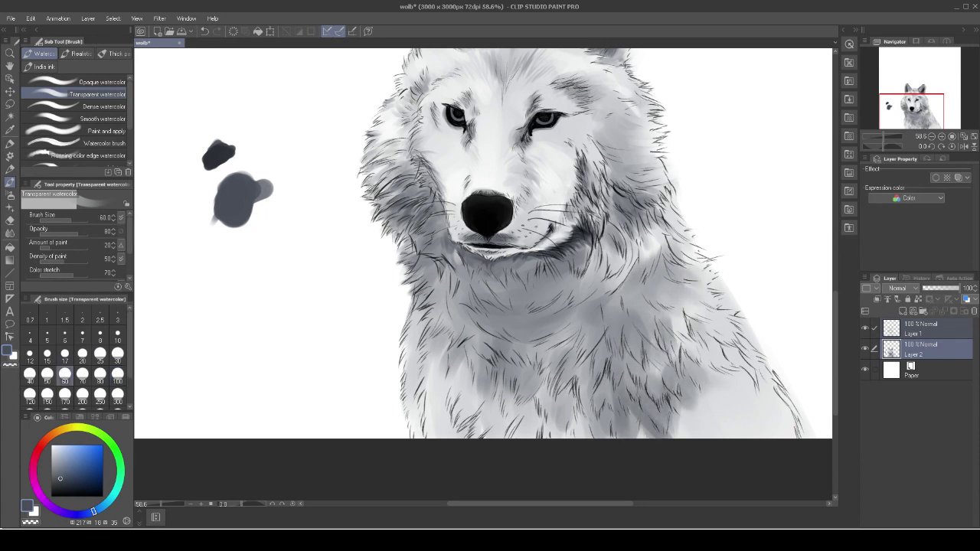
Shade the lower chest at size 60, and deepen the mid-chest tufts in a darker picked blue-gray with the Transparent watercolor brush at size 30.
drag(586, 410, 529, 429)
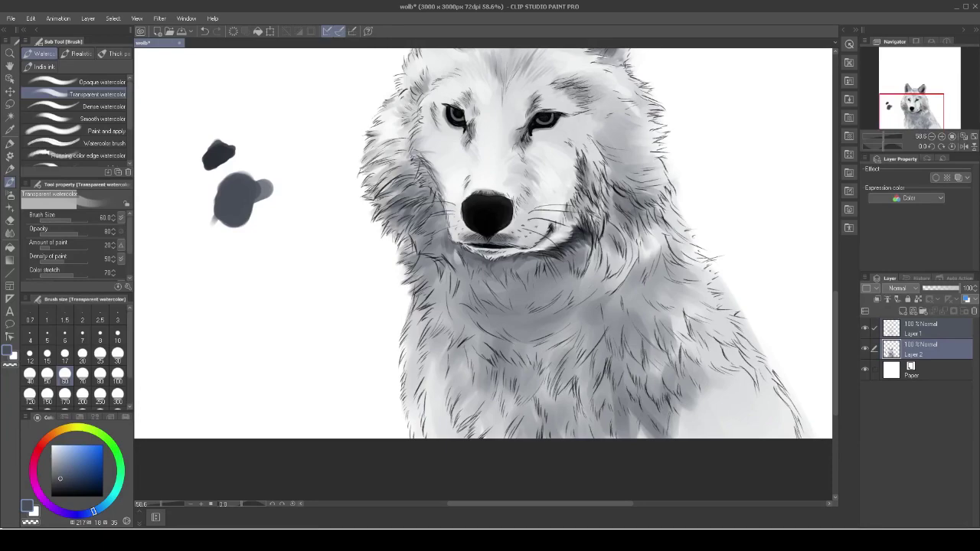
scroll(483, 245, up, 5)
click(102, 82)
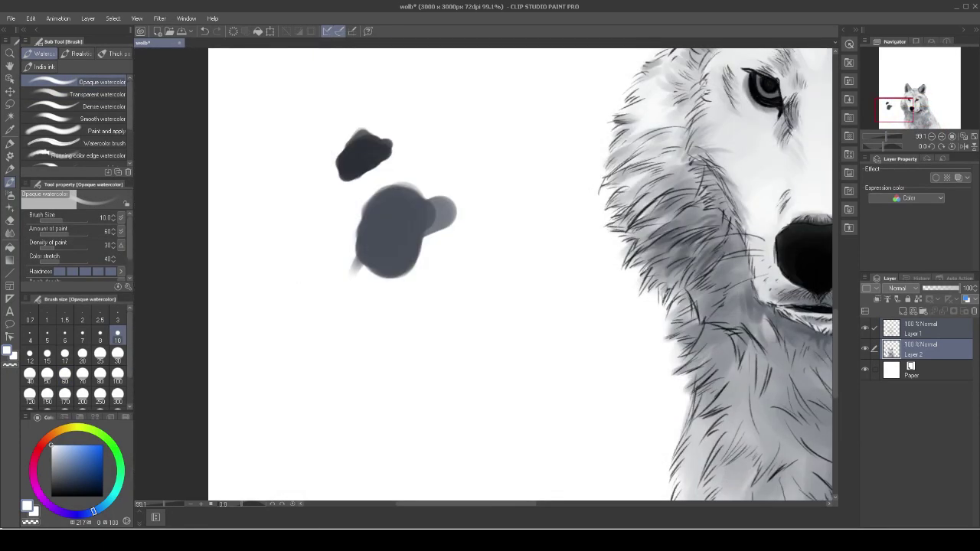
alt+click(393, 219)
click(100, 354)
click(97, 94)
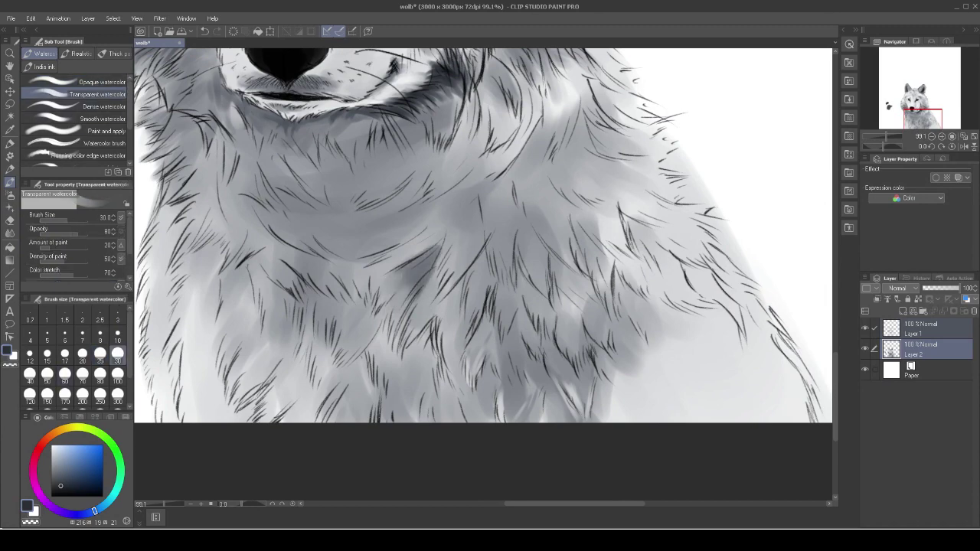
drag(381, 297, 357, 330)
drag(433, 282, 410, 356)
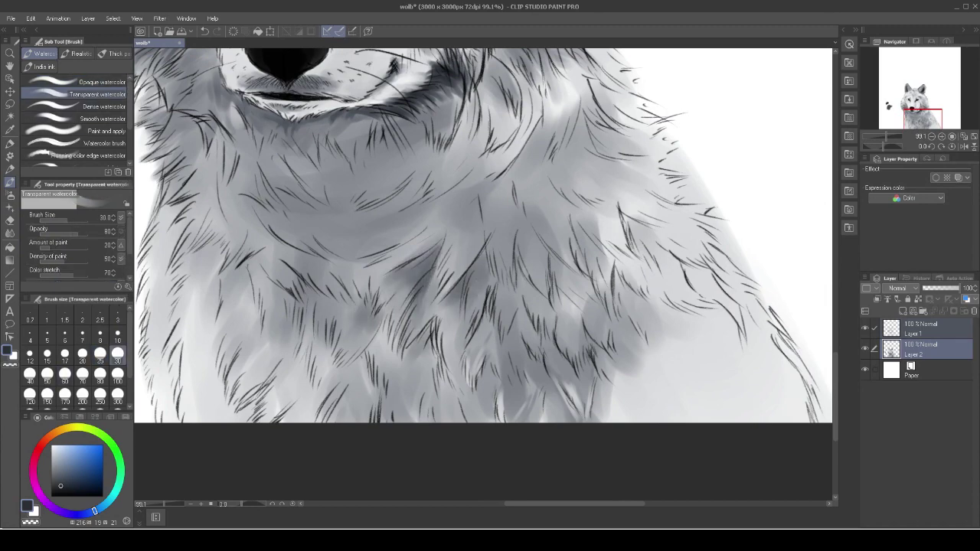
Darken the curved neck fold below the wolf's chin with the Transparent watercolor brush at size 30.
drag(392, 208, 488, 276)
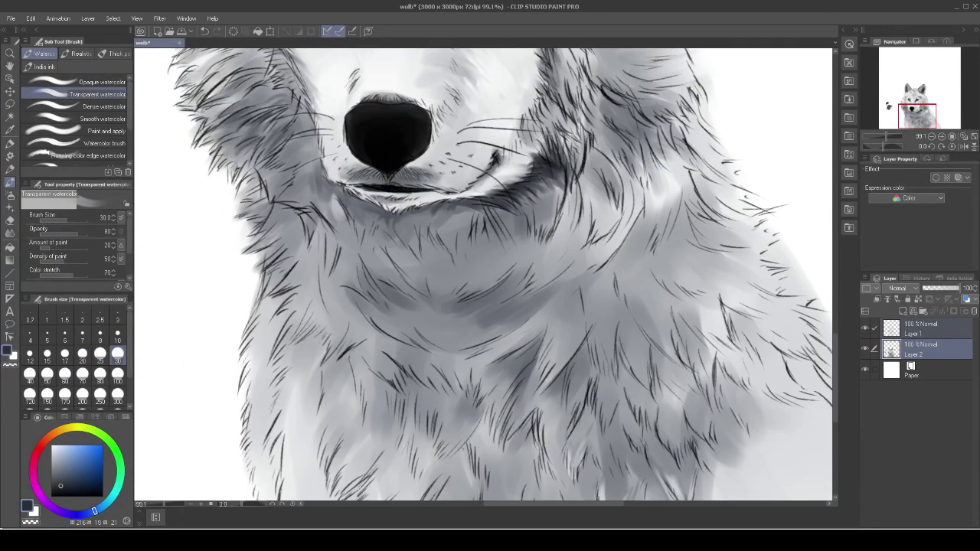
drag(514, 217, 453, 324)
drag(428, 260, 494, 176)
Add finer dark blue-gray fur strands across the middle and lower chest with the Transparent watercolor brush at size 17.
click(65, 354)
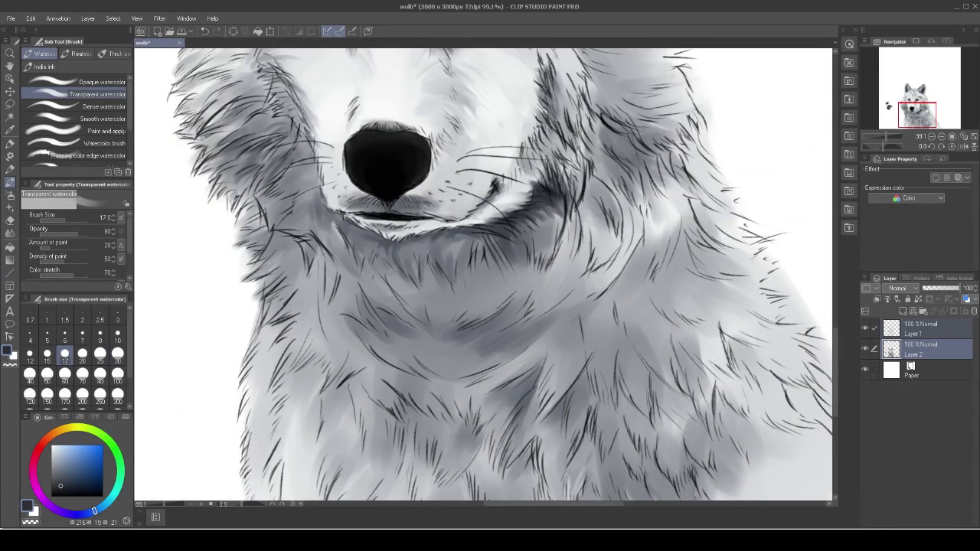
scroll(483, 278, down, 5)
click(10, 17)
key(Escape)
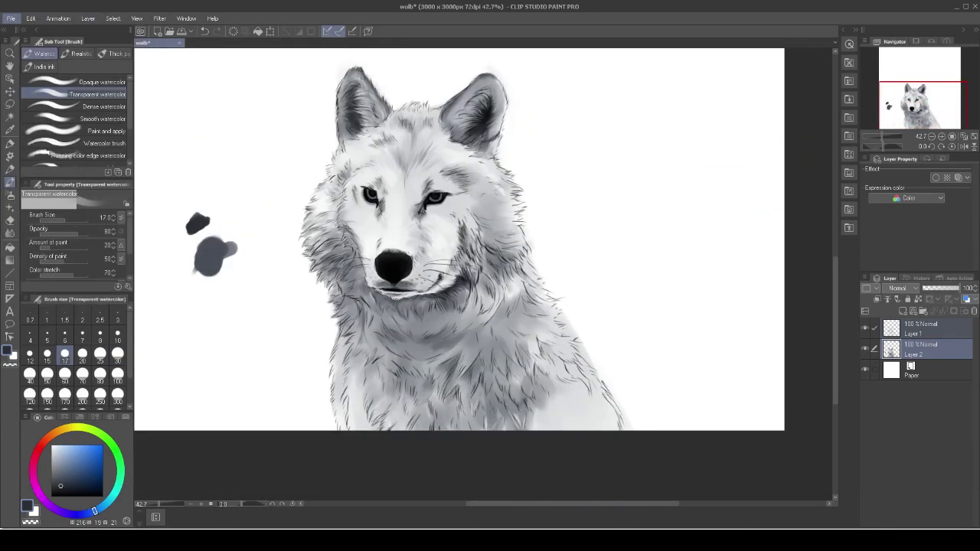
scroll(610, 402, up, 1)
drag(393, 381, 398, 406)
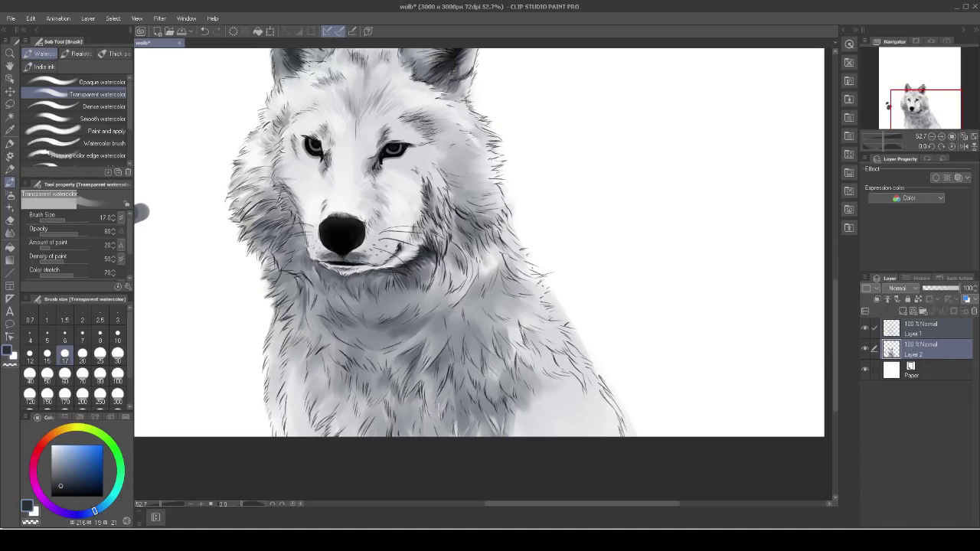
scroll(470, 362, up, 2)
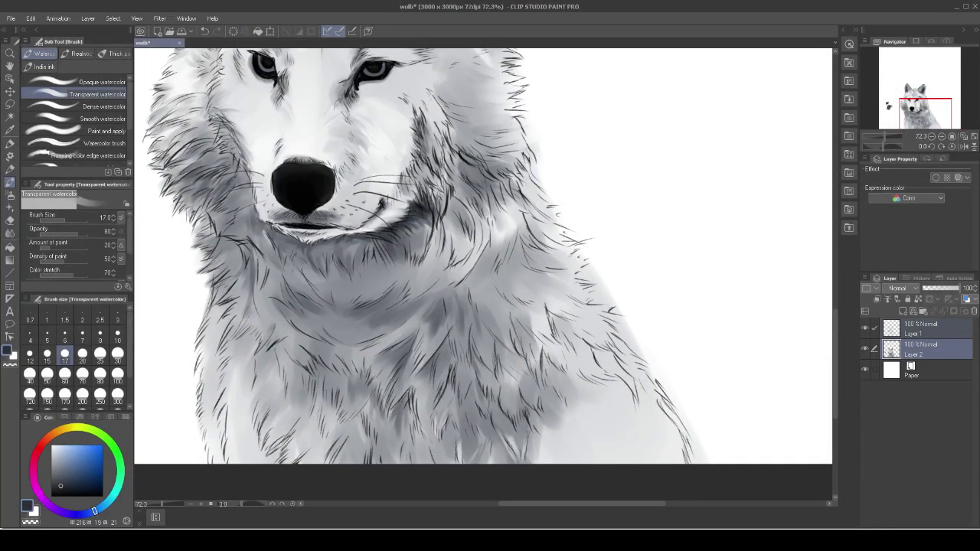
drag(324, 408, 366, 451)
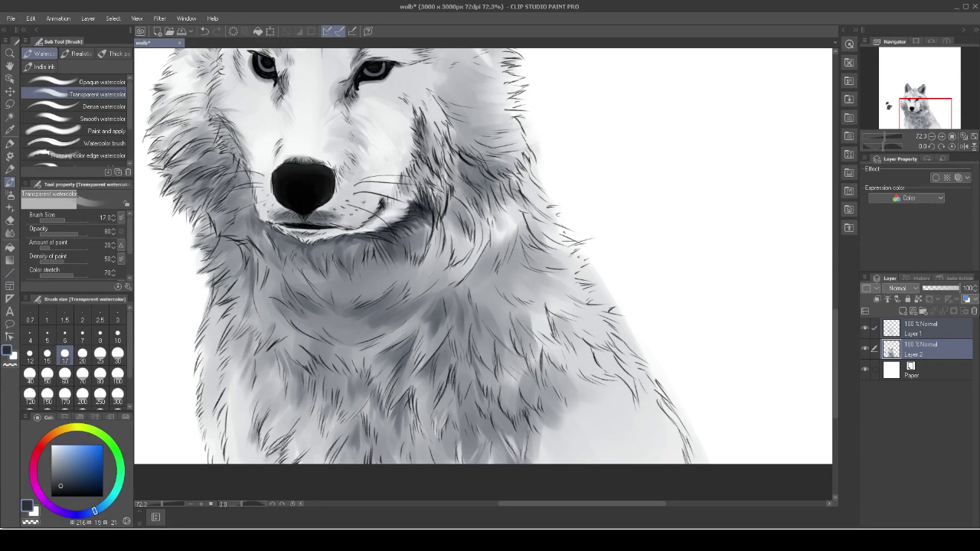
Shade fur strands over the right side of the chest and shoulder with the Transparent watercolor brush, varying its size from 10 to 30.
key(bracketright)
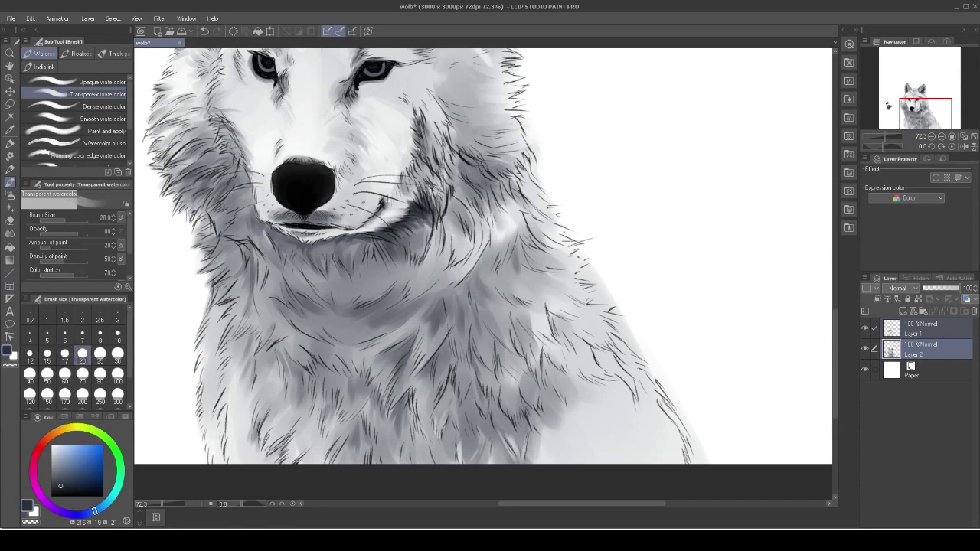
mouse_move(535, 322)
mouse_down()
mouse_move(582, 343)
mouse_move(608, 390)
mouse_up()
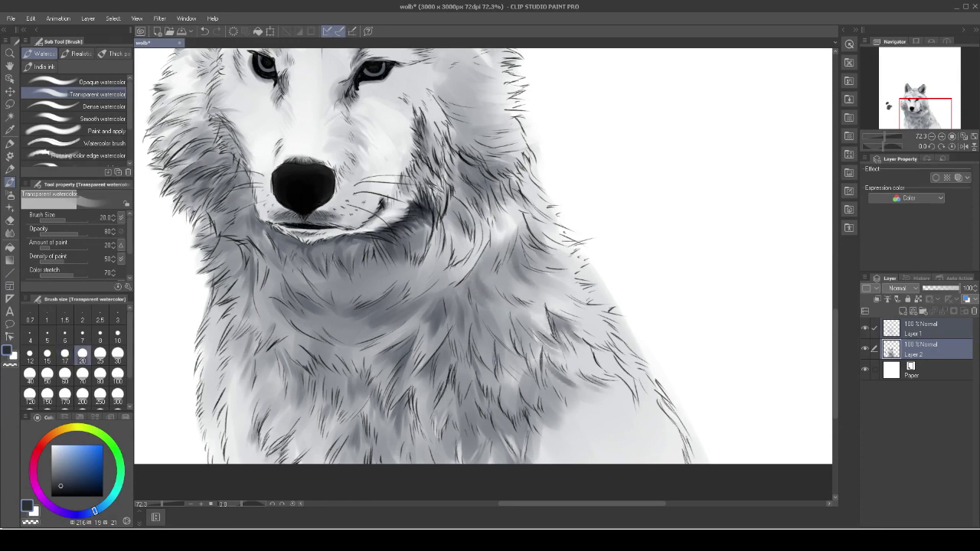
click(118, 335)
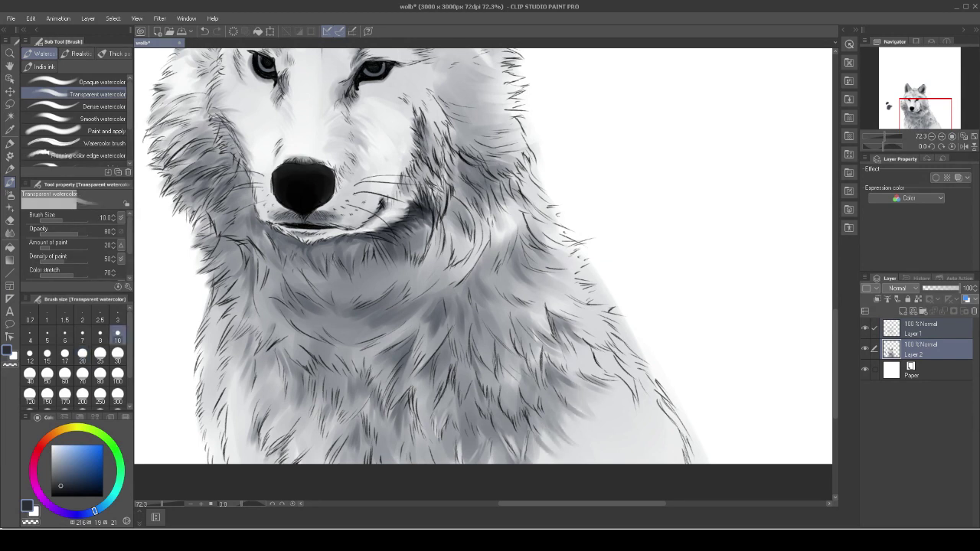
key(bracketright)
key(bracketright)
key(bracketright)
key(bracketright)
key(bracketright)
key(bracketright)
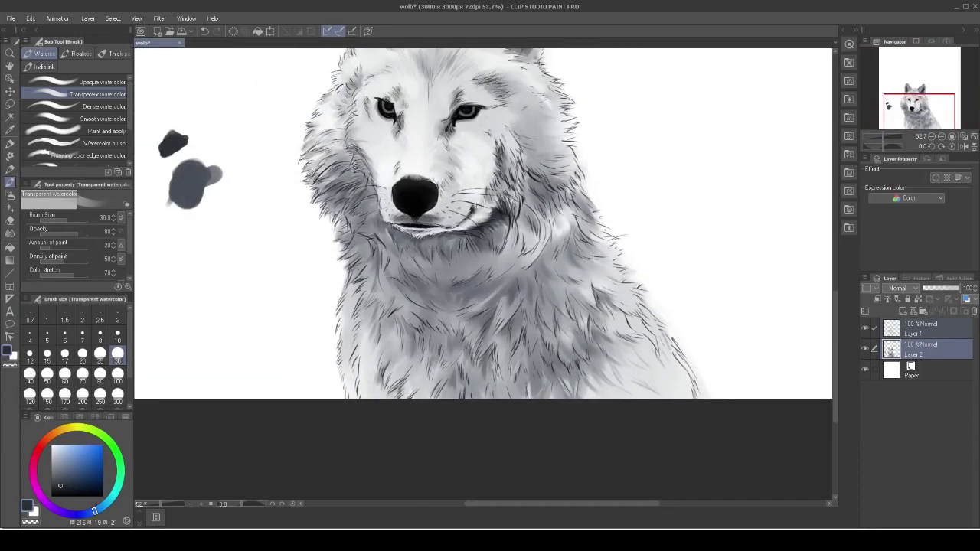
click(64, 354)
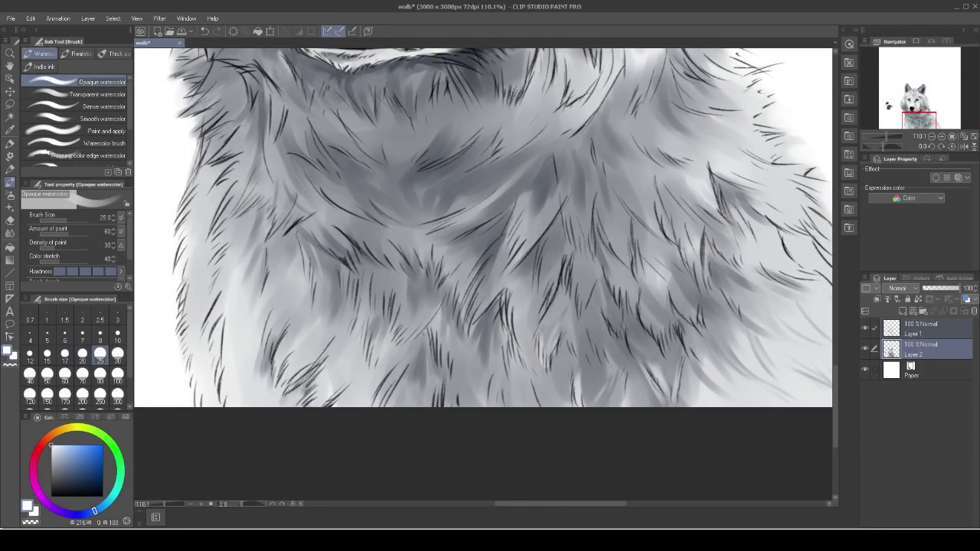
Paint white fur highlights across the chest, neck and cheek ruff with the Opaque watercolor brush, reducing its size from 15 to 8.
click(47, 354)
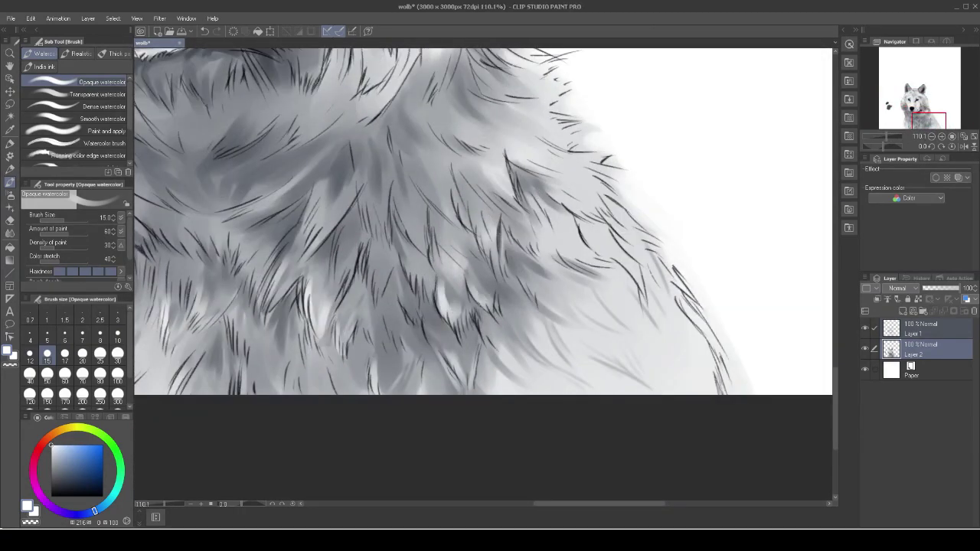
click(117, 335)
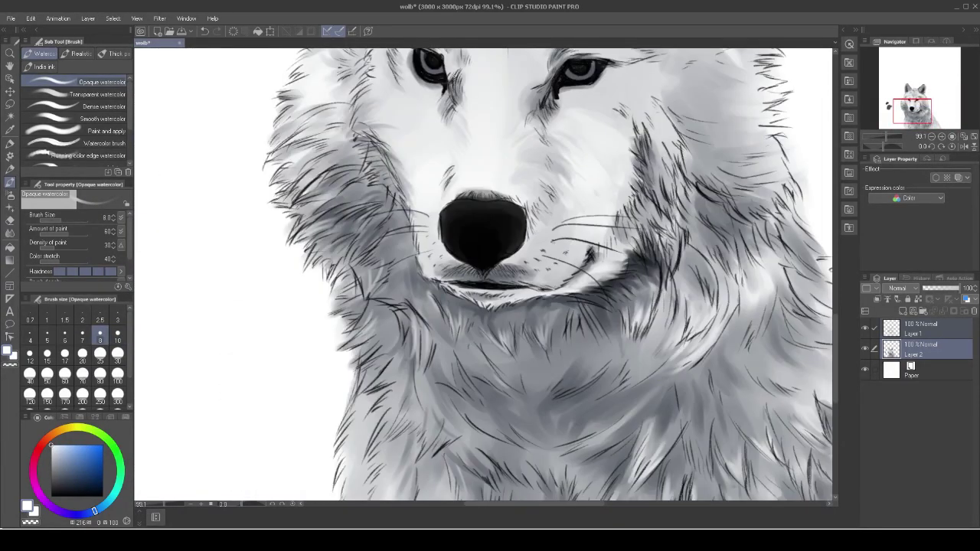
scroll(143, 157, down, 2)
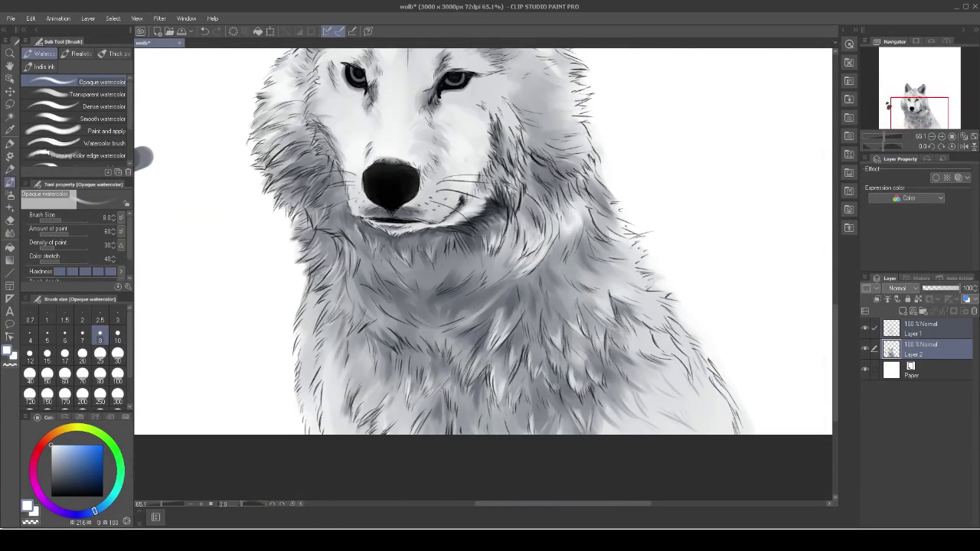
drag(142, 158, 146, 83)
key(bracketright)
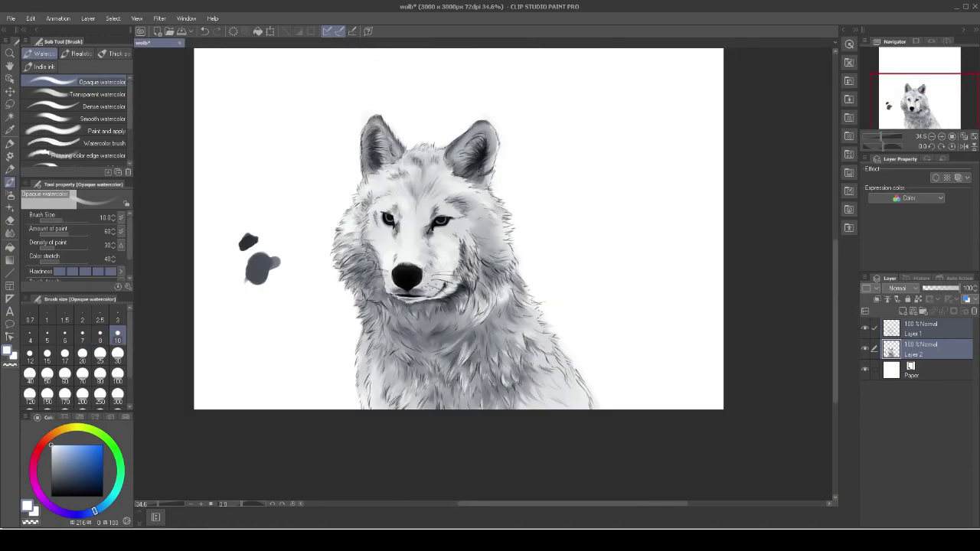
Save the file and erase both color swatches beside the wolf with the Hard eraser at size 100.
click(10, 17)
click(11, 18)
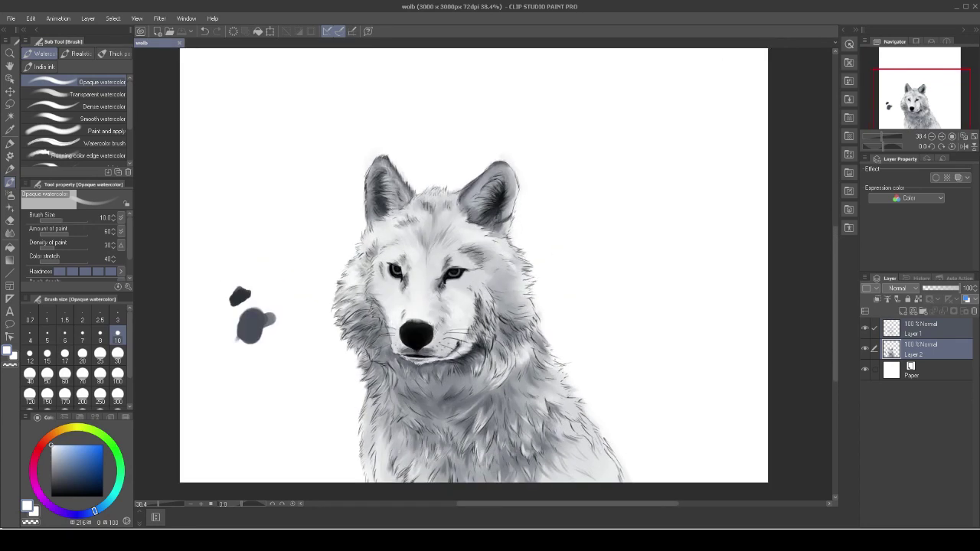
key(e)
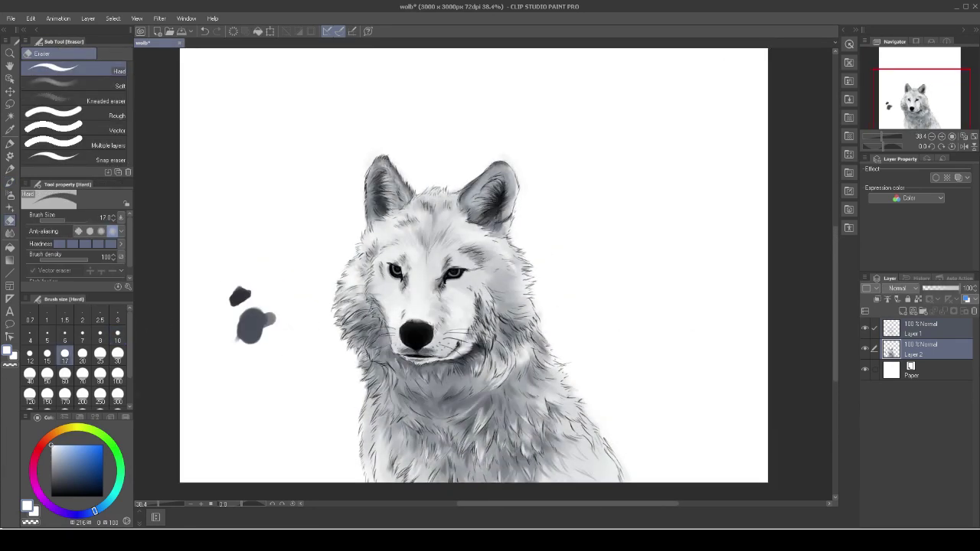
drag(241, 296, 227, 346)
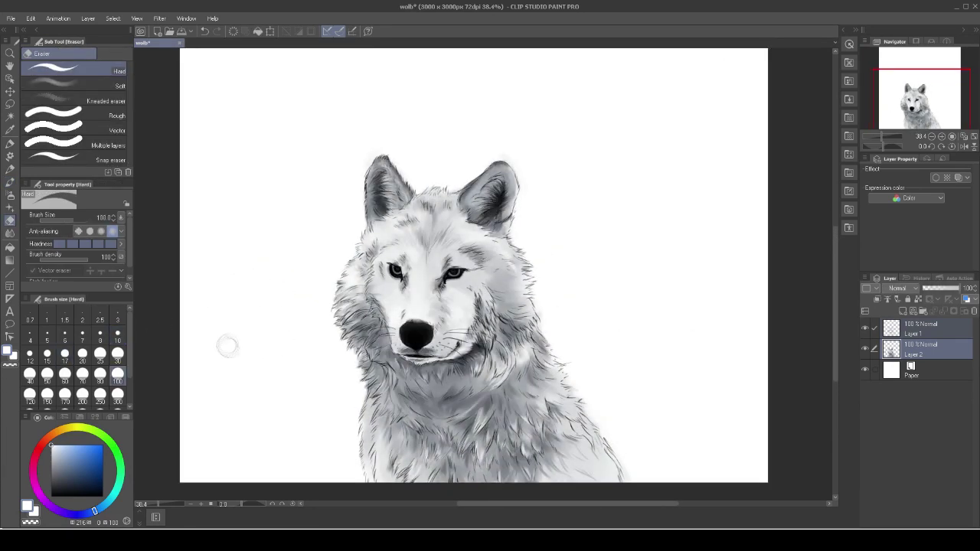
Try broad light blue-gray backdrop strokes to the left of the wolf with the Opaque watercolor brush at size 300.
key(b)
mouse_move(230, 475)
mouse_down()
mouse_move(233, 295)
mouse_move(253, 306)
mouse_up()
drag(322, 475, 298, 337)
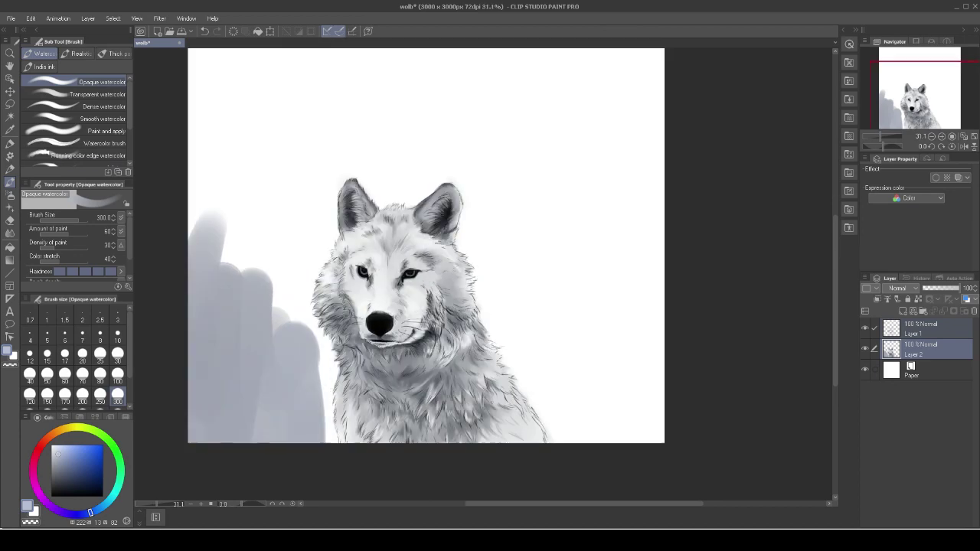
Crop the canvas to a rectangular selection framing the wolf, about 1811 × 2056 px.
key(m)
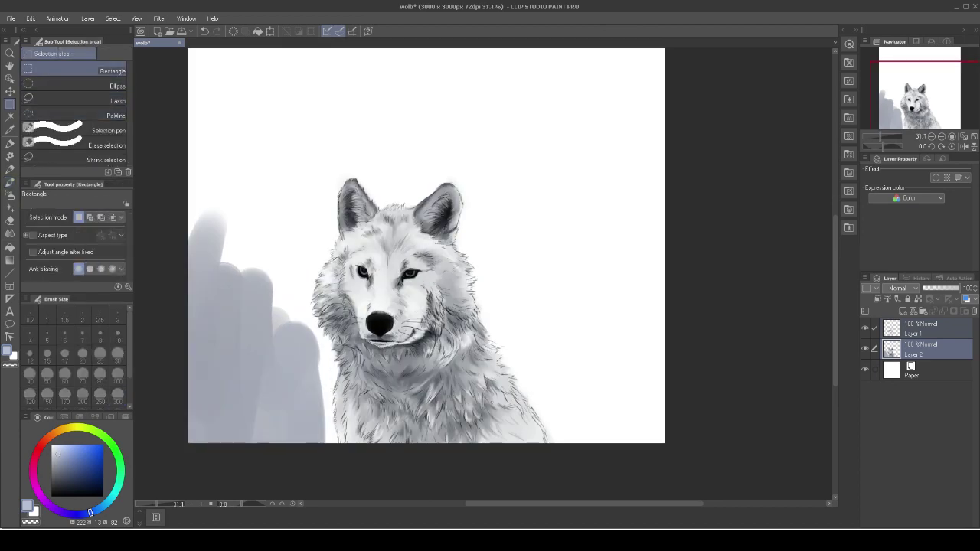
drag(295, 105, 555, 442)
click(31, 17)
click(53, 253)
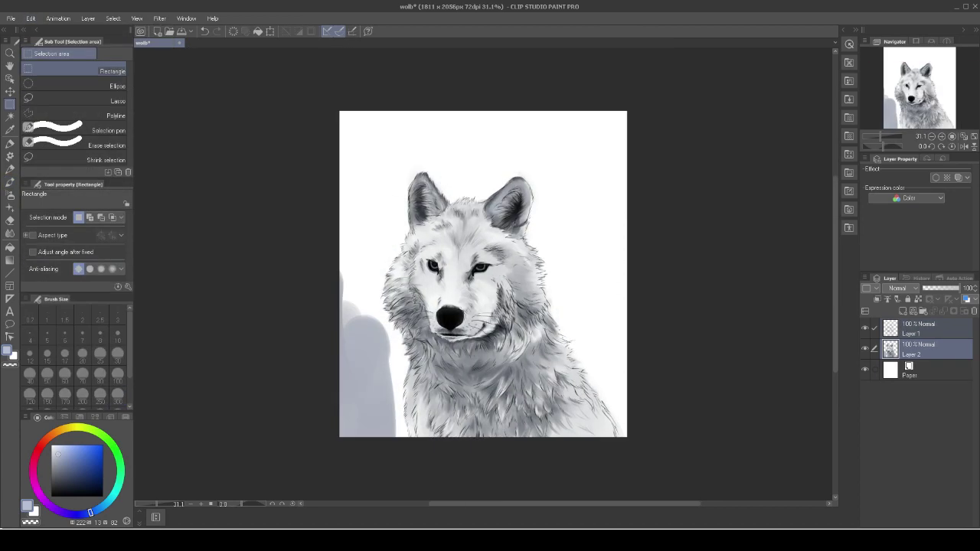
key(ctrl+0)
key(b)
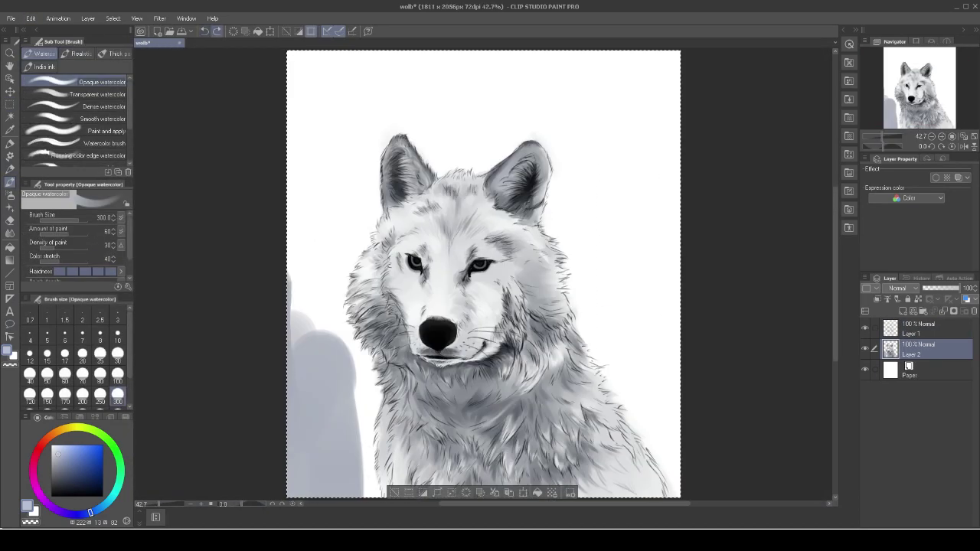
Erase the blue-gray backdrop strokes from the wolf's shading layer.
key(e)
drag(337, 322, 353, 490)
drag(314, 291, 306, 490)
Add a new layer above the shading layer and paint a light blue-gray backdrop around the wolf with the Opaque watercolor brush at size 300.
click(88, 18)
key(b)
drag(329, 321, 321, 490)
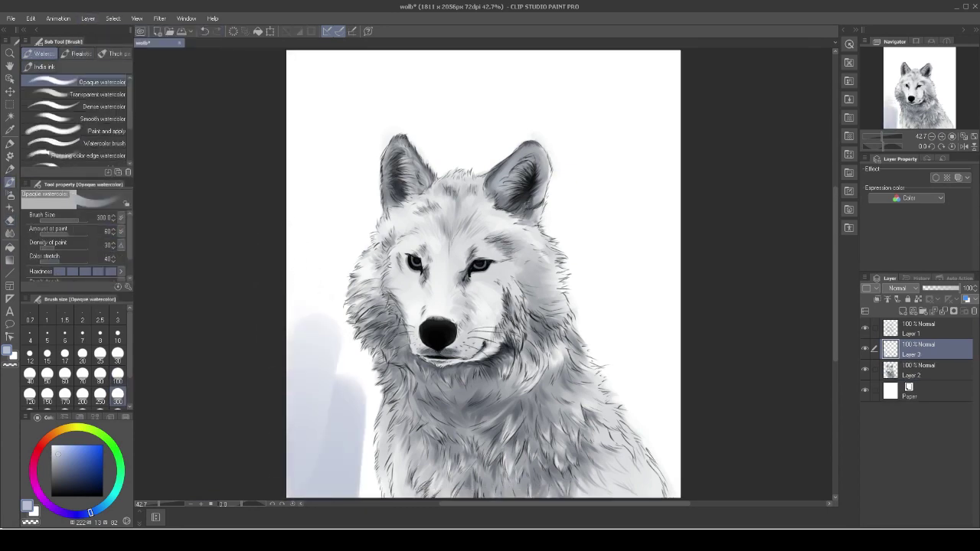
drag(337, 191, 345, 391)
drag(360, 61, 391, 245)
drag(459, 230, 431, 281)
drag(306, 153, 536, 107)
drag(459, 107, 643, 306)
drag(460, 306, 442, 253)
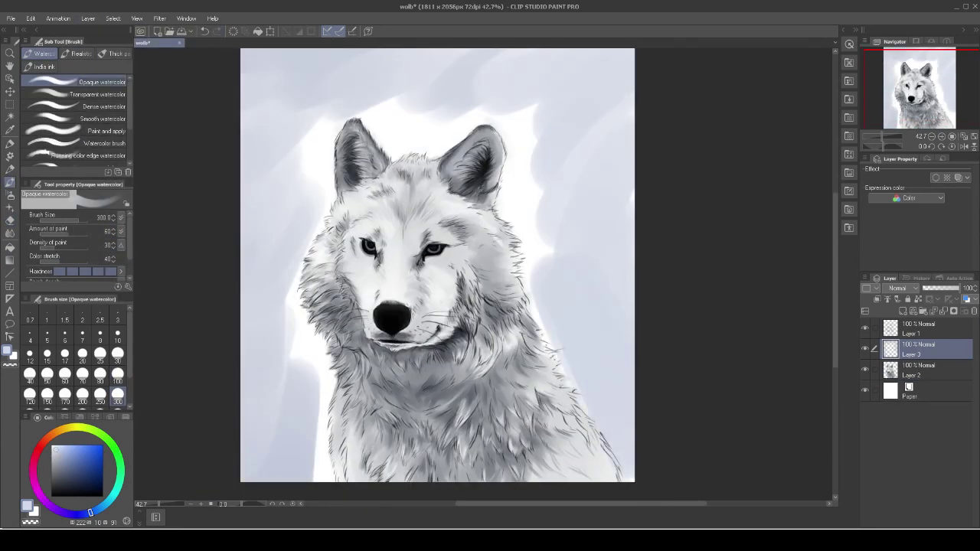
Fill the remaining white gaps around the wolf's ears and body with light blue-gray, reducing the Opaque watercolor brush to size 100.
drag(536, 100, 605, 284)
drag(567, 61, 367, 153)
drag(306, 107, 260, 475)
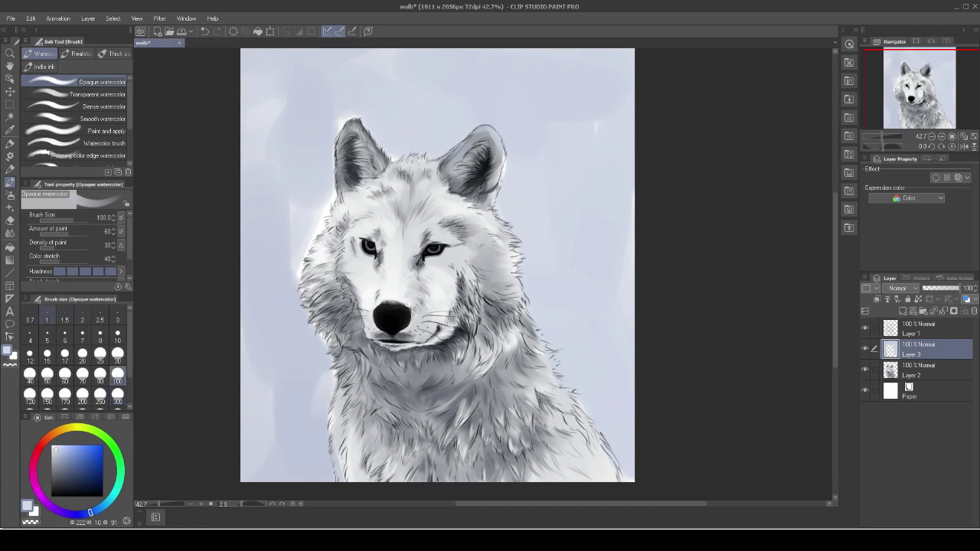
Move the backdrop layer below the shading layer and lighten the backdrop along the wolf's outline in white with the Transparent watercolor brush.
click(98, 94)
drag(919, 349, 919, 373)
mouse_move(563, 391)
mouse_down()
mouse_move(540, 295)
mouse_move(605, 418)
mouse_up()
drag(322, 341, 314, 406)
mouse_move(318, 475)
mouse_down()
mouse_move(284, 233)
mouse_move(307, 114)
mouse_up()
drag(502, 180, 552, 245)
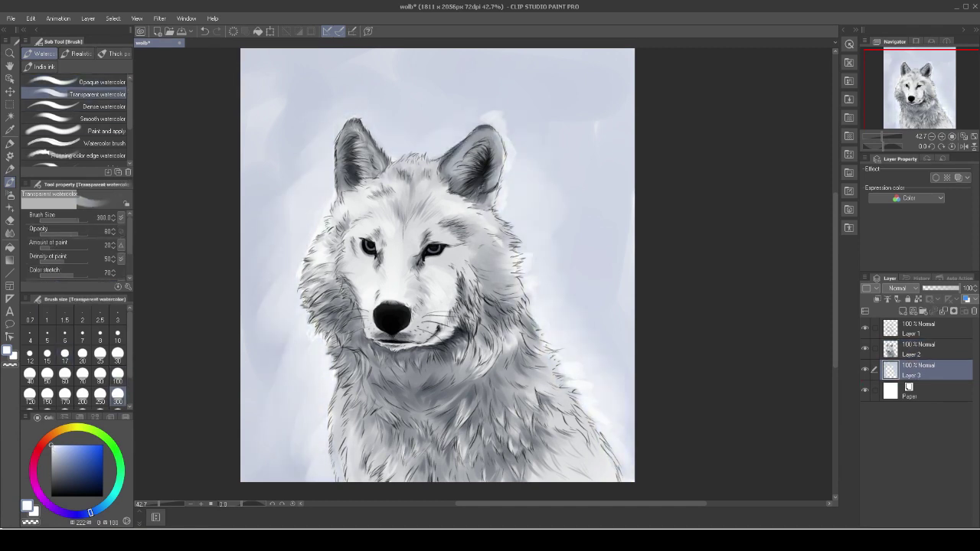
Soften the backdrop above and on both sides of the wolf with broad white strokes of the Transparent watercolor brush at size 300.
drag(536, 142, 567, 119)
drag(383, 108, 264, 203)
drag(494, 123, 529, 104)
drag(583, 398, 514, 299)
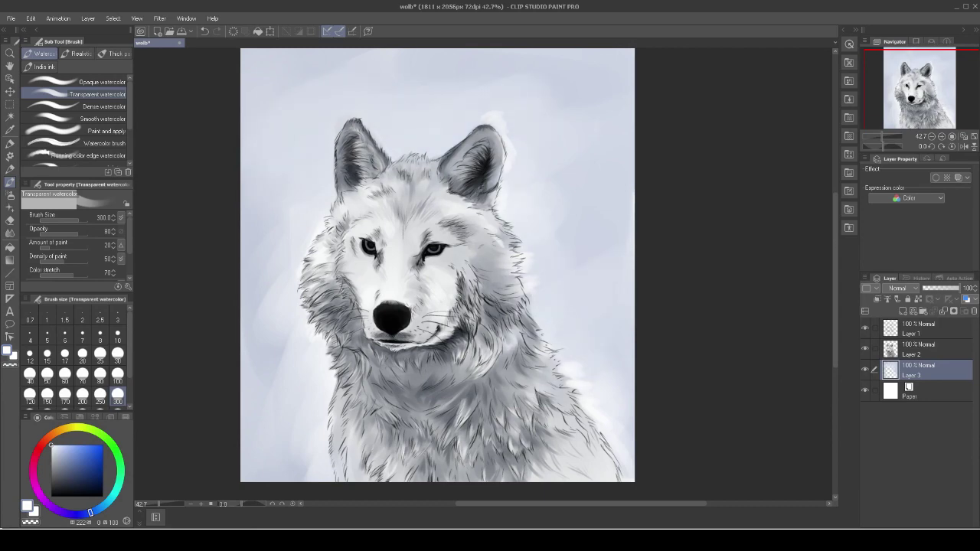
drag(253, 345, 260, 238)
drag(295, 329, 310, 459)
scroll(479, 276, down, 1)
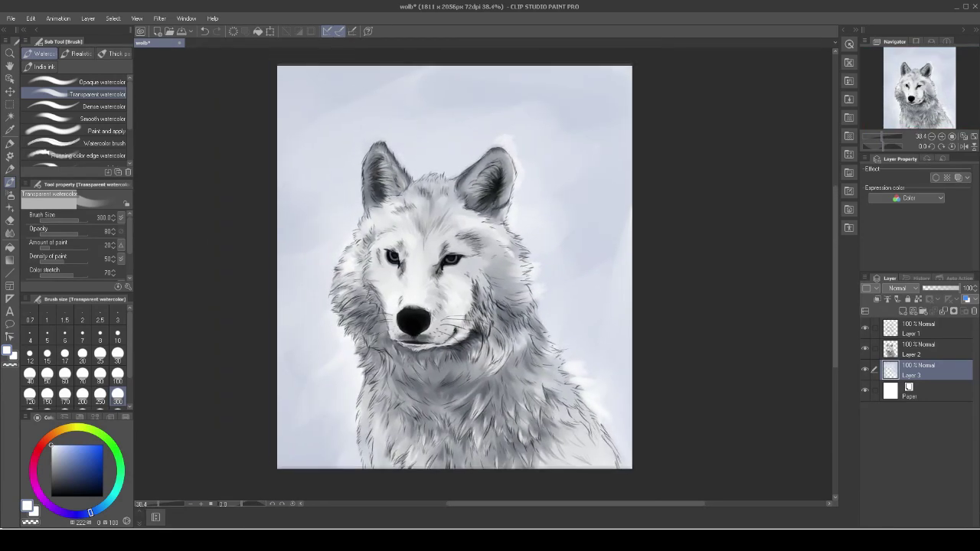
Erase the stray white around the right ear on the shading layer with the Hard eraser at size 30, and save the file.
key(alt+])
key(e)
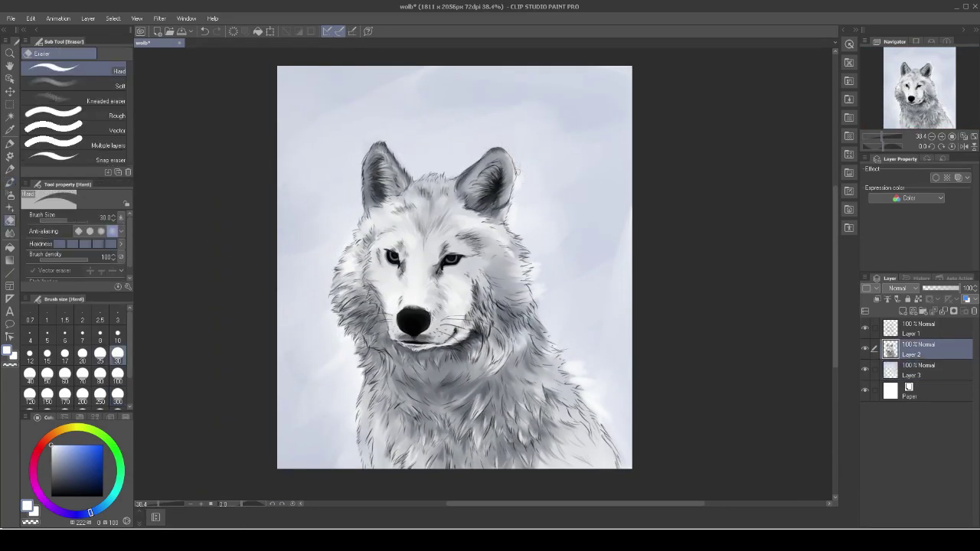
click(11, 17)
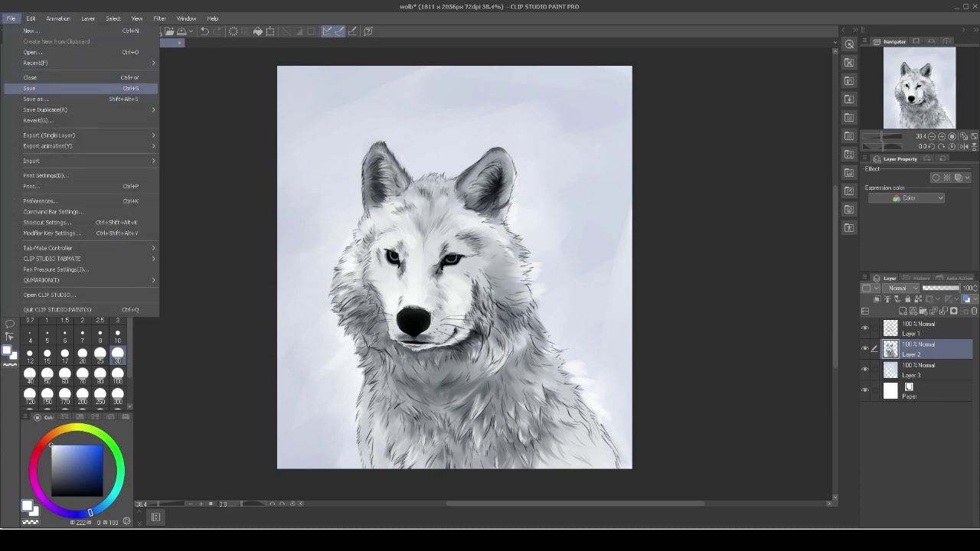